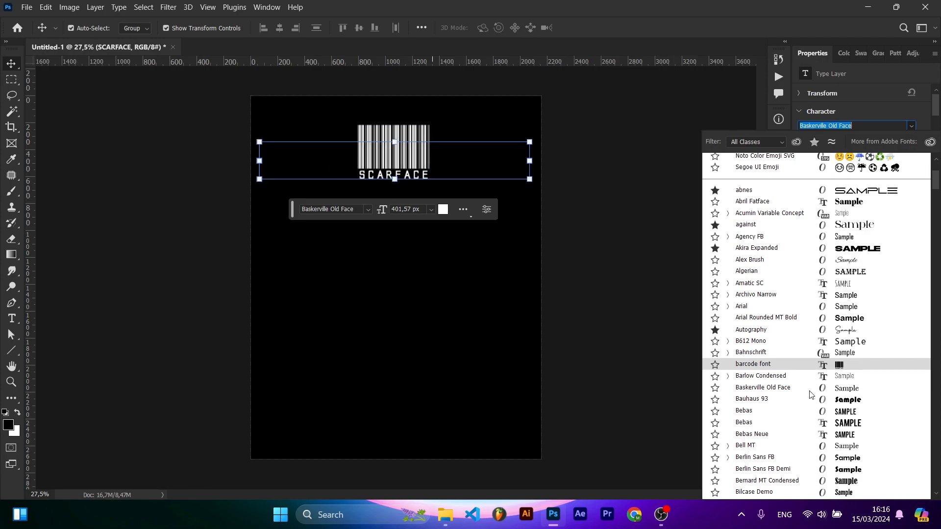
# - Change the SCARFACE text's font to Baskerville Old Face and move the text down toward the middle of the canvas
pyautogui.click(850, 388)
pyautogui.click(658, 217)
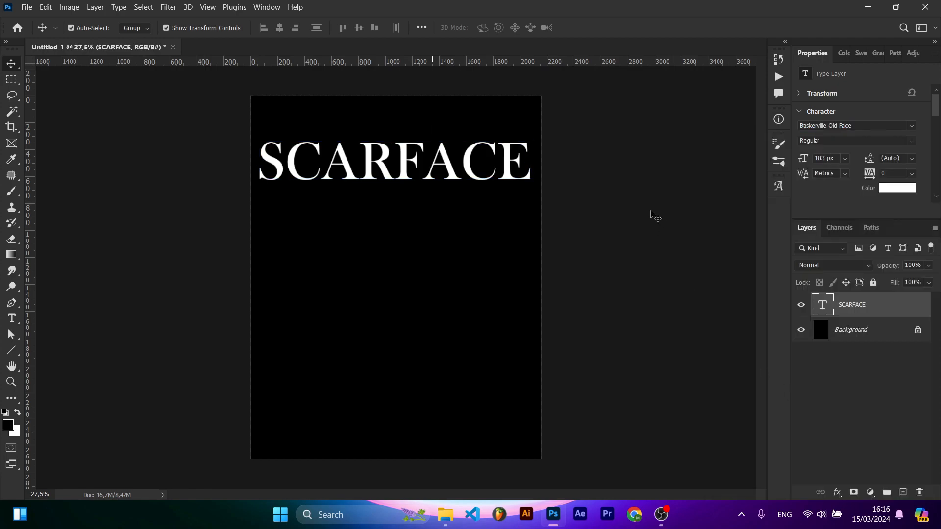
pyautogui.moveTo(404, 170); pyautogui.dragTo(403, 259)
# - Create a 2160 x 2700 px artboard around the existing canvas with the Artboard Tool
pyautogui.rightClick(11, 63)
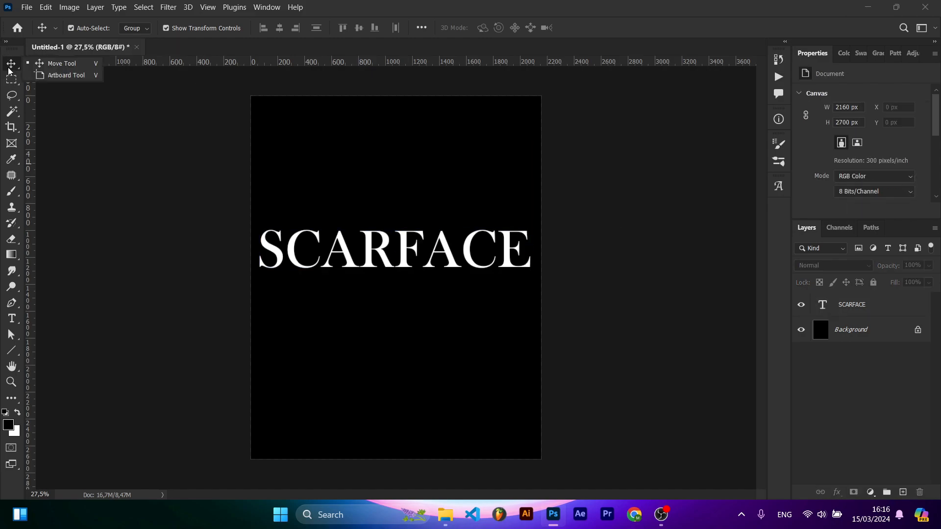
pyautogui.click(58, 74)
pyautogui.moveTo(270, 119); pyautogui.dragTo(541, 460)
pyautogui.press('v')
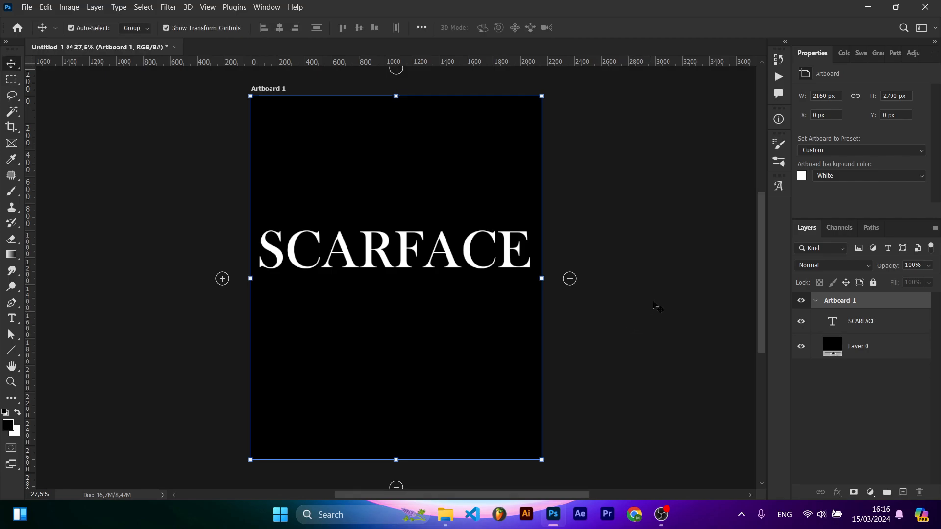
pyautogui.click(654, 307)
# - Scale the SCARFACE text to 337,5 px and place it centred in the upper part of the artboard
pyautogui.click(840, 319)
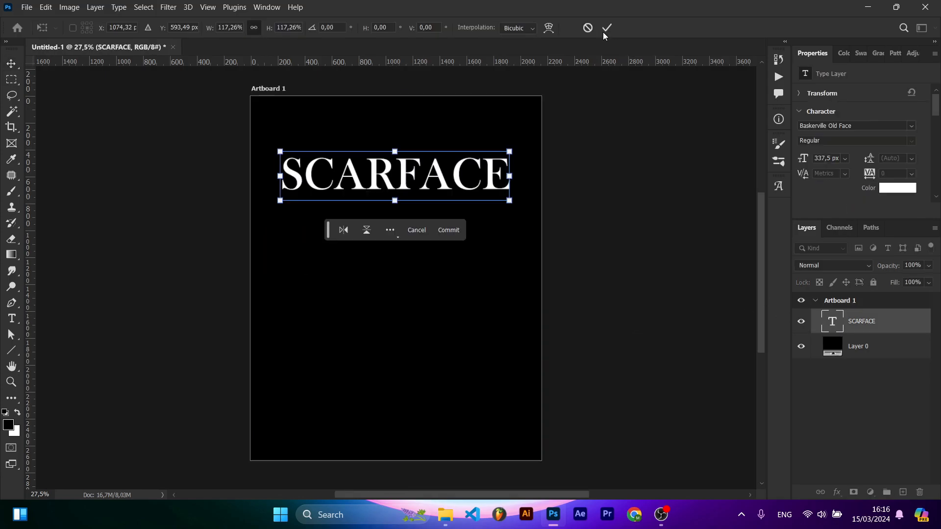
pyautogui.click(607, 29)
pyautogui.click(622, 129)
# - Open the Blending Options of the SCARFACE text layer
pyautogui.scroll(1, 469, 206)
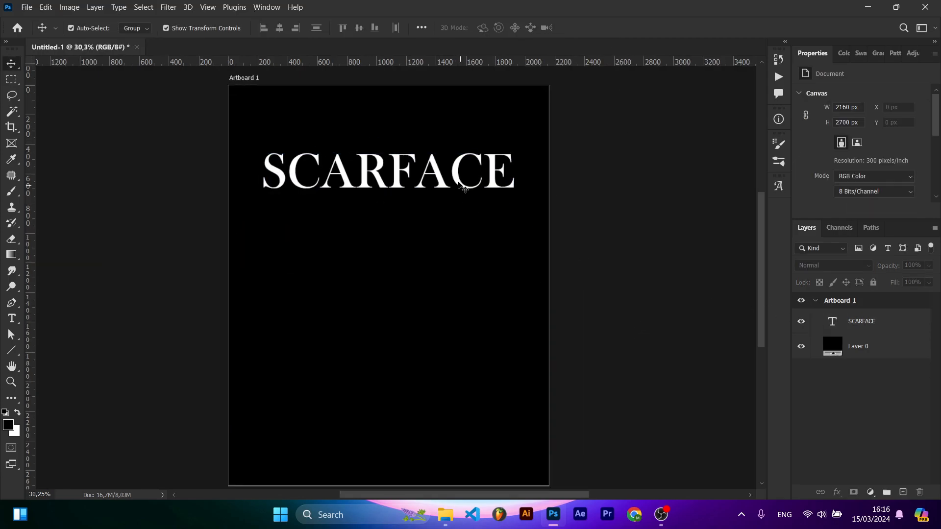
pyautogui.click(461, 184)
pyautogui.rightClick(901, 321)
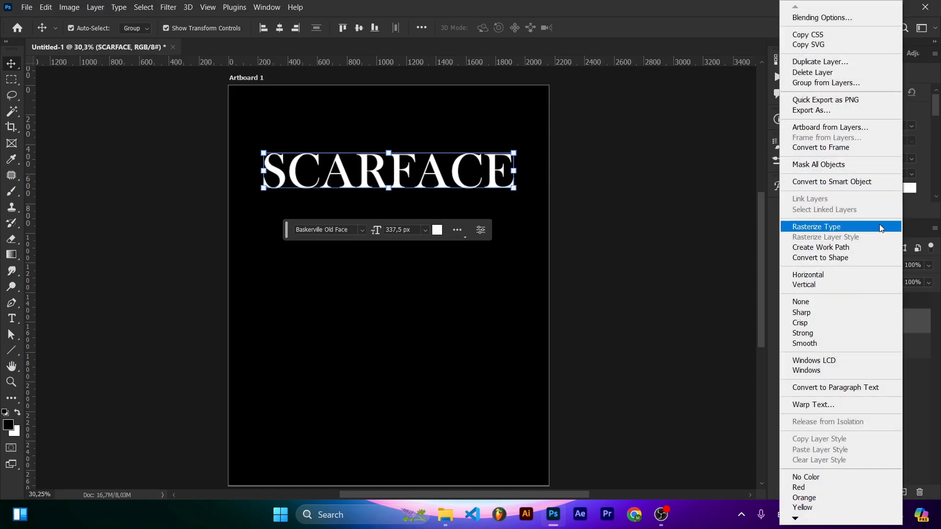
pyautogui.click(854, 18)
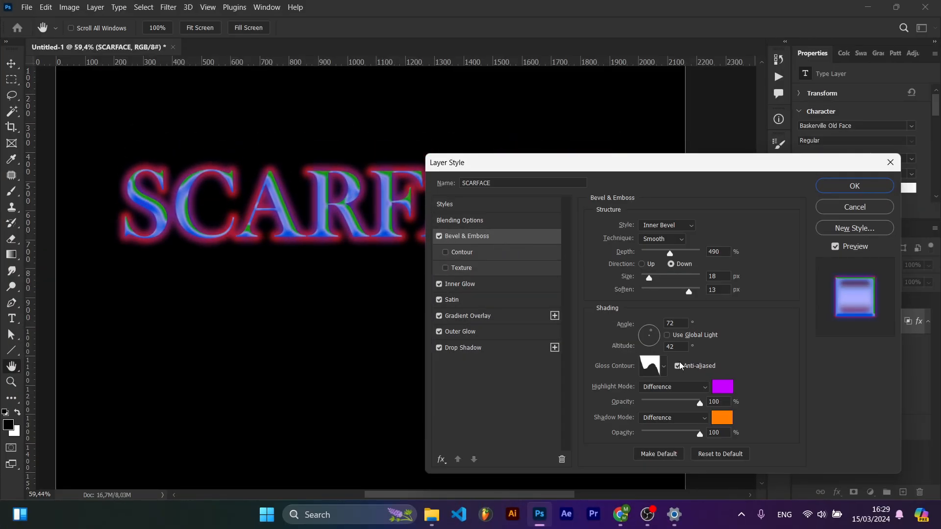
# - Give the Bevel & Emboss effect the descending wave-shaped gloss contour, a depth of 1000% and a size of 8 px
pyautogui.click(665, 368)
pyautogui.click(649, 418)
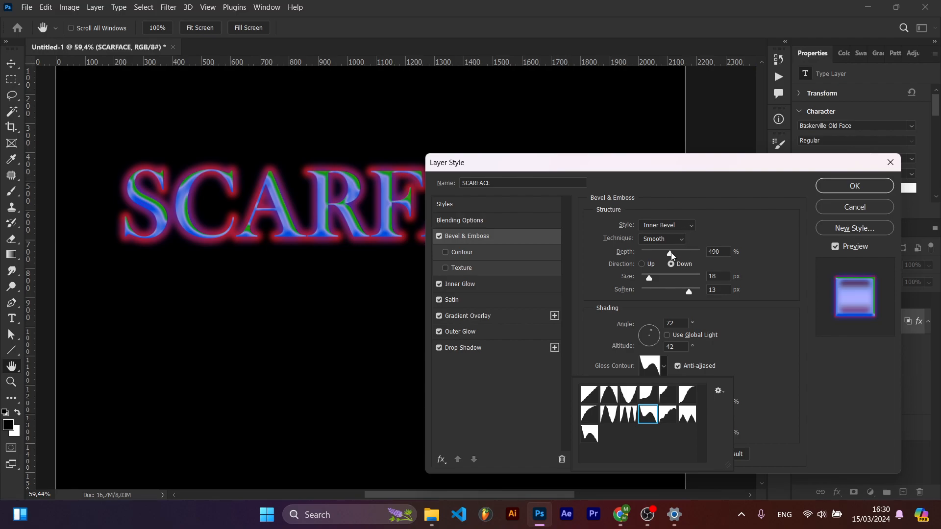
pyautogui.click(672, 256)
pyautogui.moveTo(671, 254); pyautogui.dragTo(714, 262)
pyautogui.moveTo(652, 285); pyautogui.dragTo(646, 285)
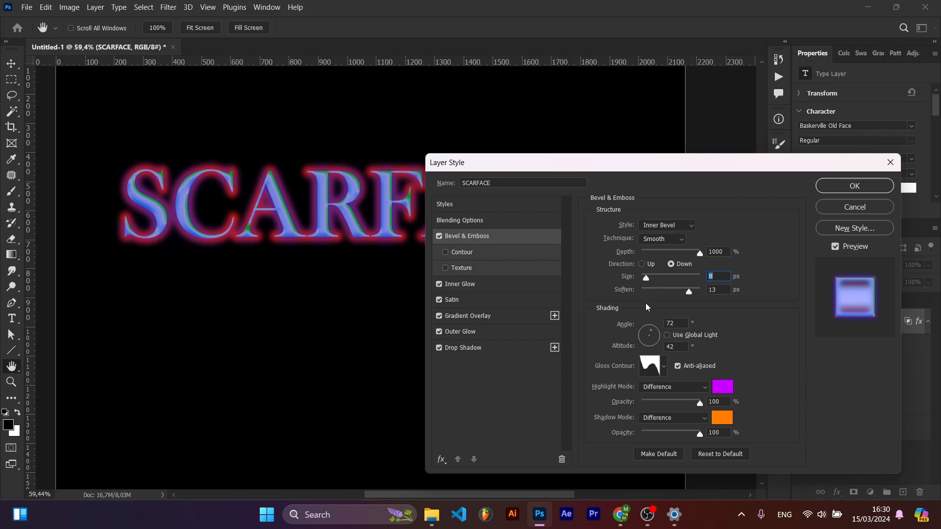
# - Change the Inner Glow colour to a light pink, about #e4aac7
pyautogui.click(460, 285)
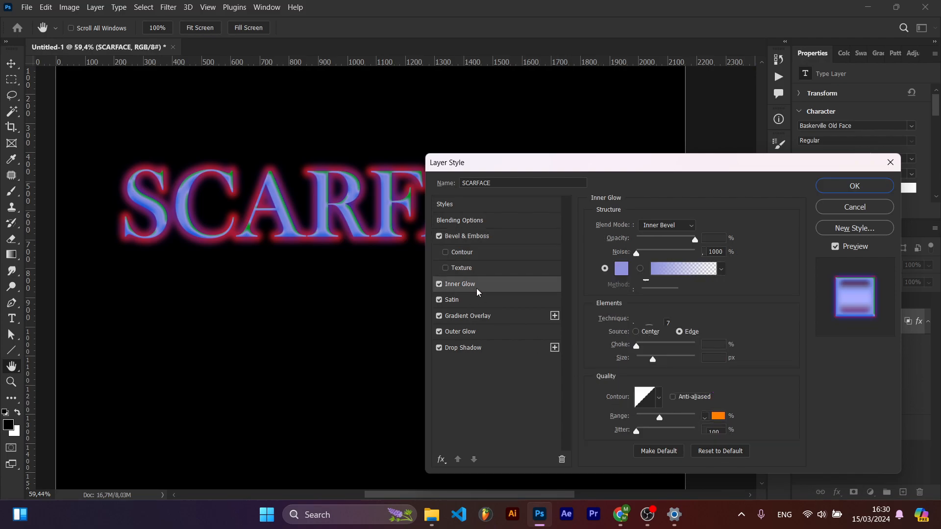
pyautogui.click(623, 275)
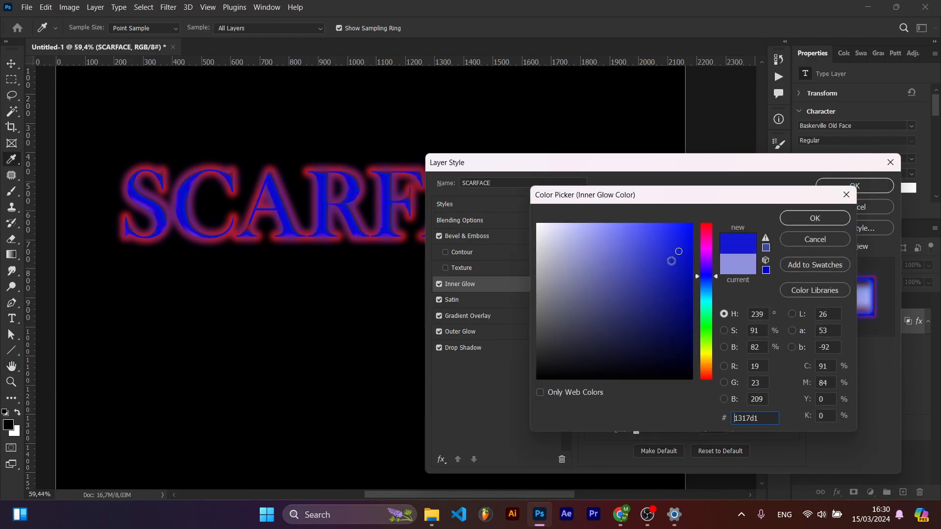
pyautogui.click(624, 271)
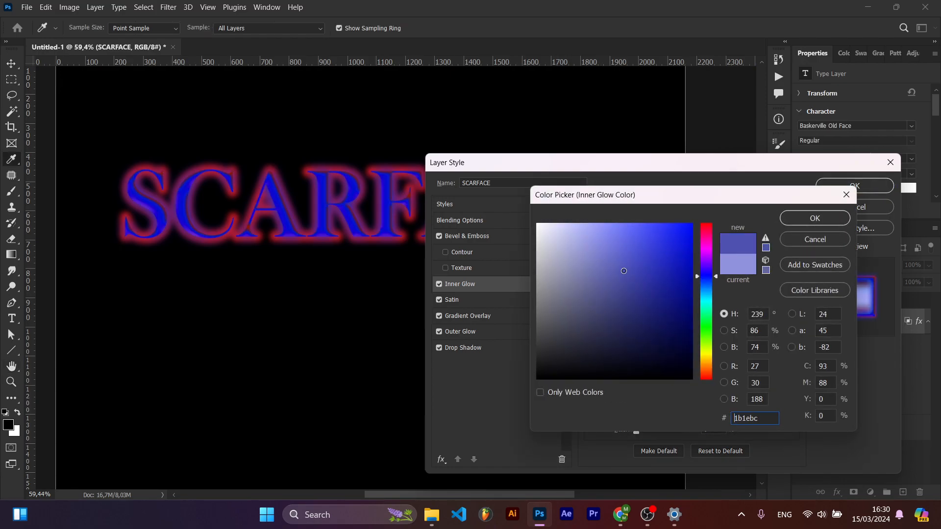
pyautogui.click(705, 237)
pyautogui.click(577, 239)
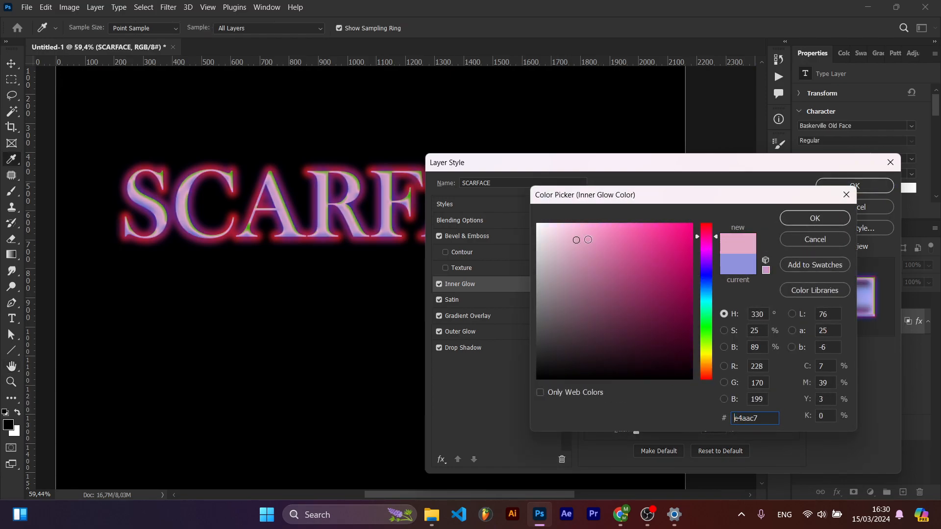
pyautogui.click(813, 217)
# - Change the Satin effect's colour to bright green #00ff2a
pyautogui.click(494, 300)
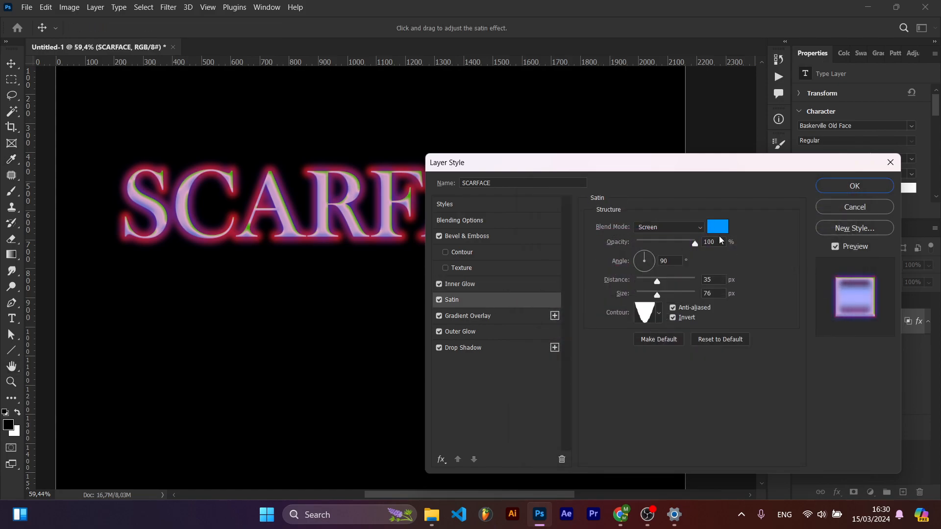
pyautogui.click(660, 314)
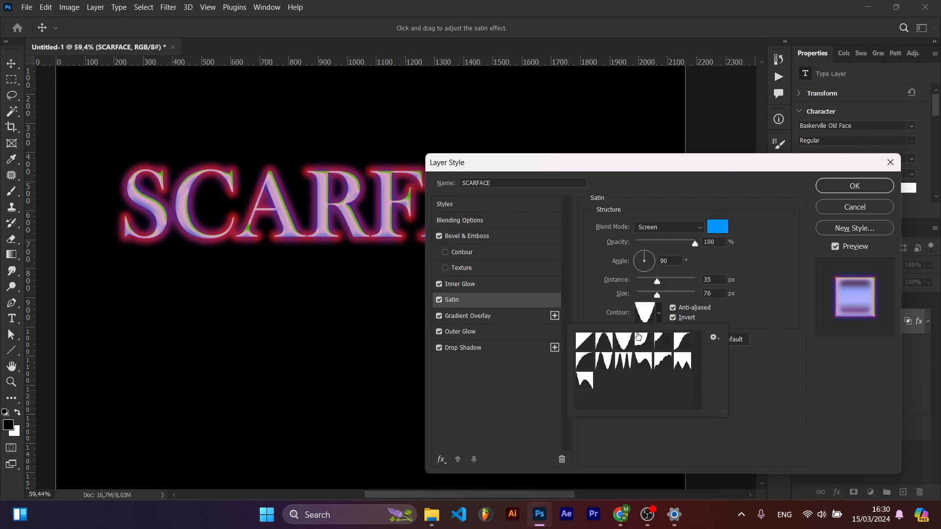
pyautogui.click(716, 226)
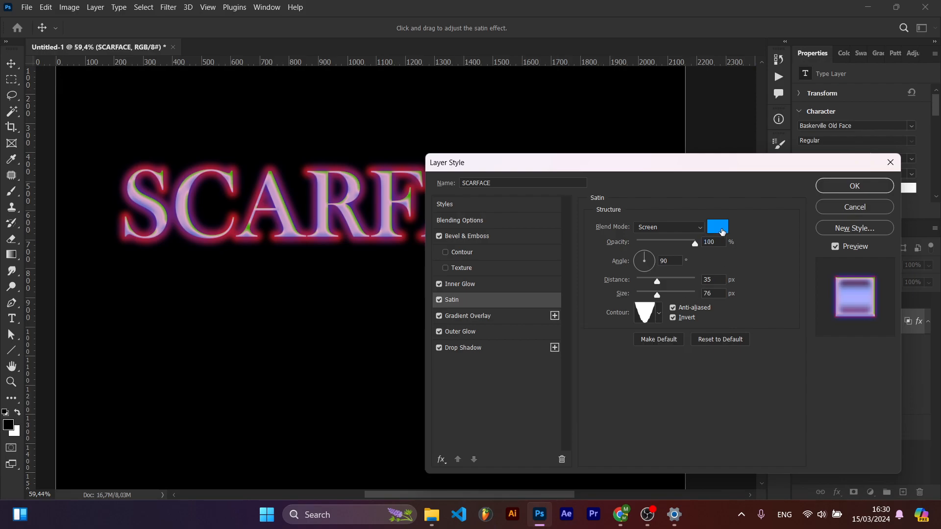
pyautogui.click(718, 226)
pyautogui.moveTo(655, 325)
pyautogui.mouseDown()
pyautogui.moveTo(604, 266)
pyautogui.moveTo(706, 220)
pyautogui.moveTo(704, 326)
pyautogui.mouseUp()
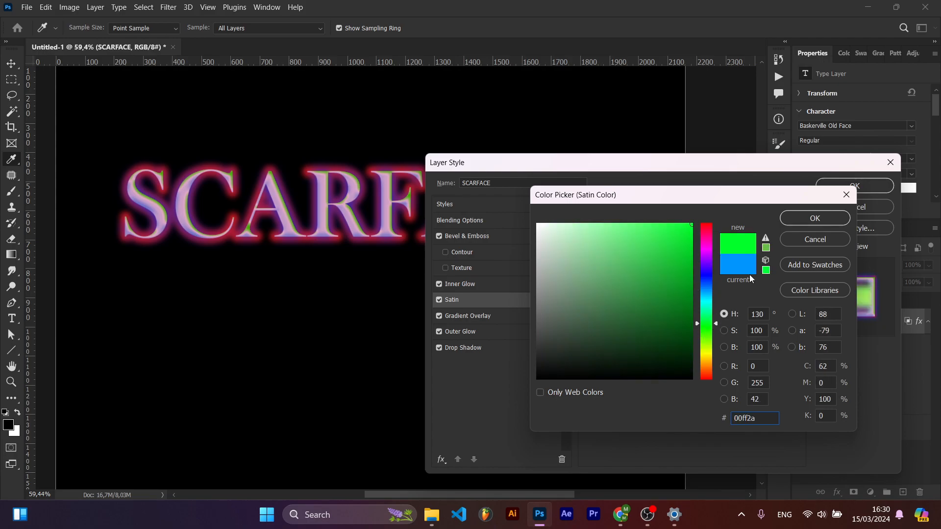
pyautogui.click(815, 218)
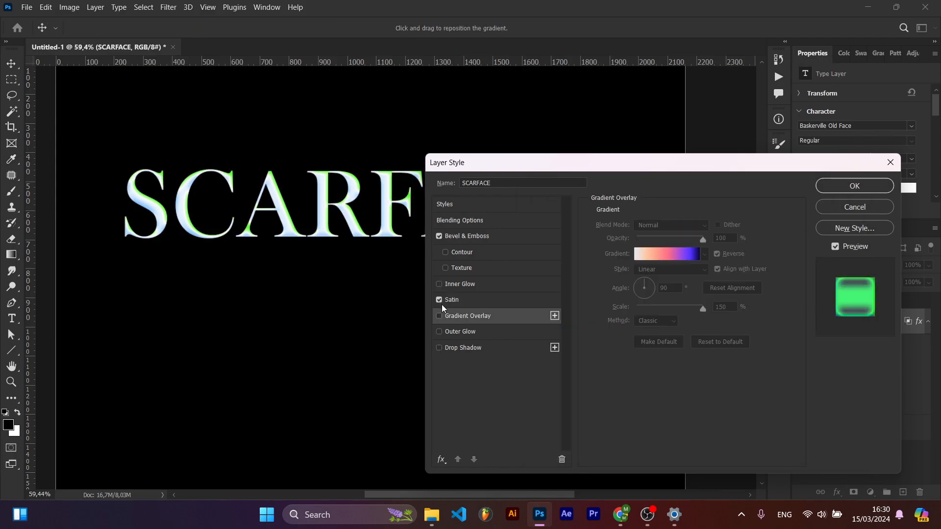
# - Re-enable the Gradient Overlay, Outer Glow and Drop Shadow effects on the text layer
pyautogui.click(439, 316)
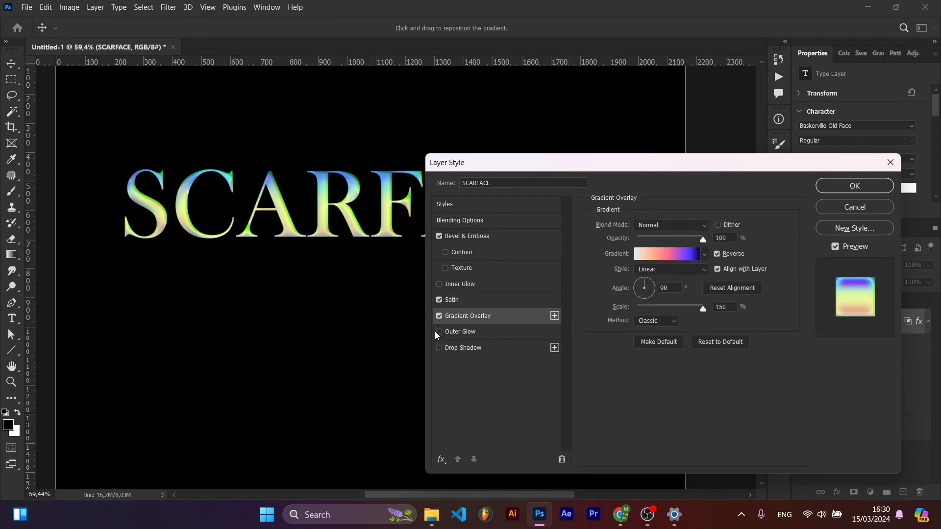
pyautogui.click(439, 332)
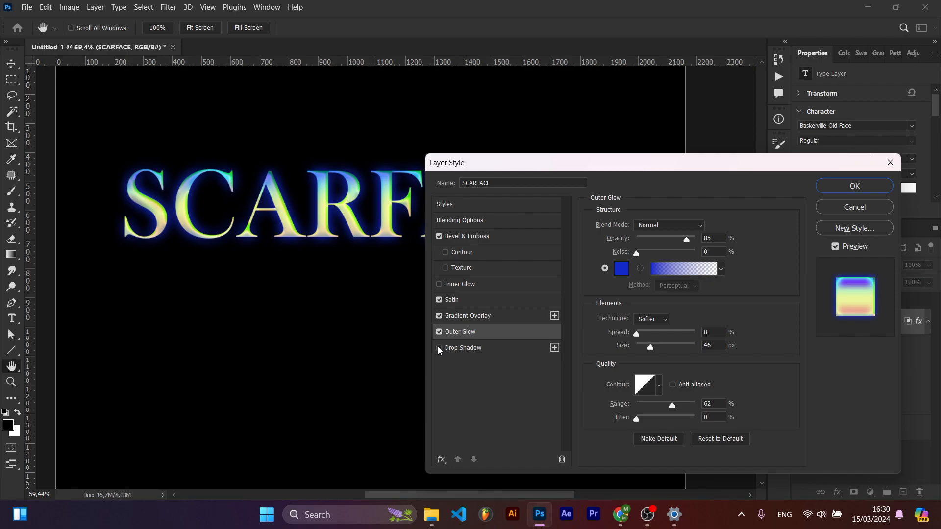
pyautogui.click(439, 348)
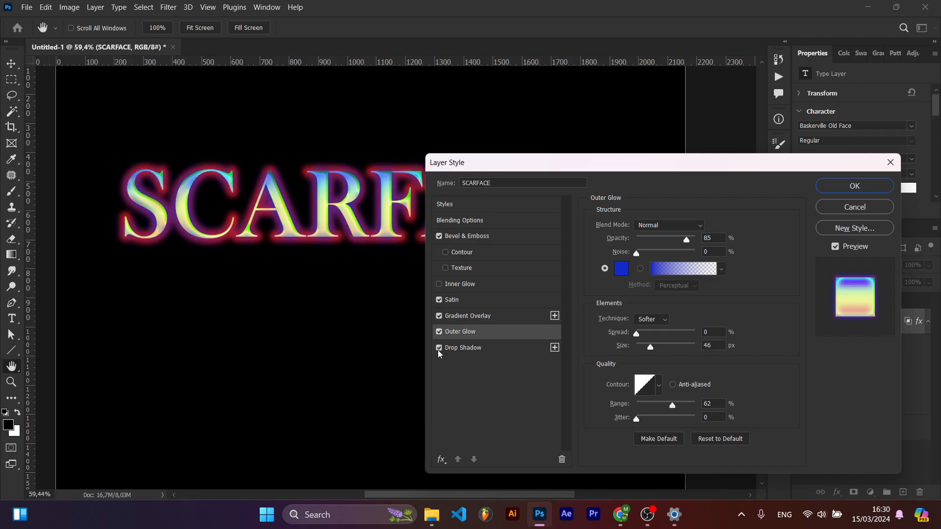
# - Enable Inner Glow, set its colour to teal #34b7a3 and its opacity to 49%
pyautogui.click(460, 284)
pyautogui.click(627, 267)
pyautogui.click(648, 268)
pyautogui.moveTo(709, 238)
pyautogui.mouseDown()
pyautogui.moveTo(700, 316)
pyautogui.moveTo(700, 304)
pyautogui.mouseUp()
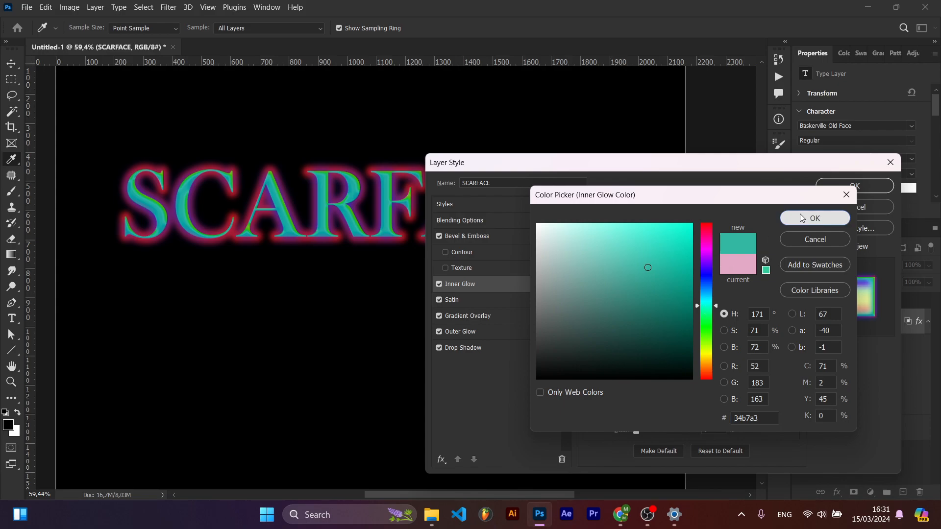
pyautogui.click(815, 218)
pyautogui.click(665, 239)
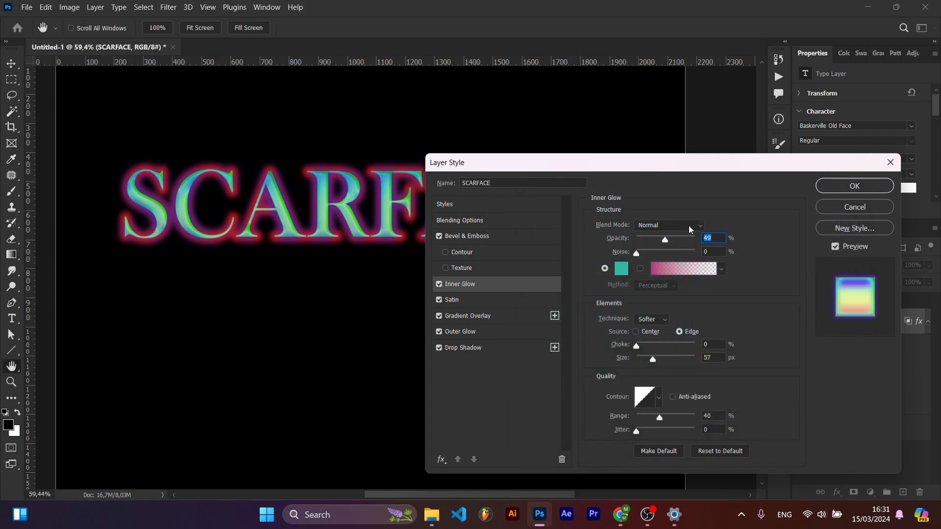
# - Review the Bevel & Emboss, Inner Glow and Satin settings, including the contour choices of Inner Glow and Satin
pyautogui.click(486, 240)
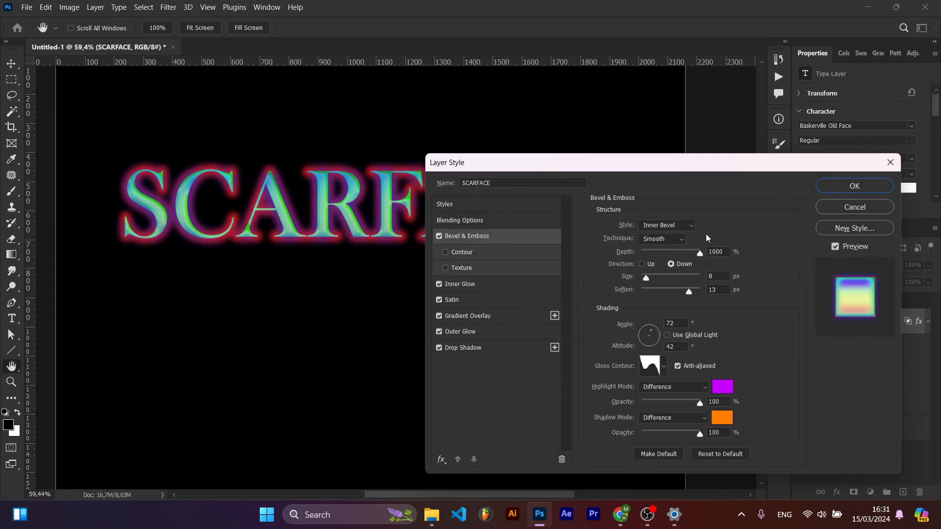
pyautogui.scroll(-2, 705, 235)
pyautogui.scroll(4, 717, 285)
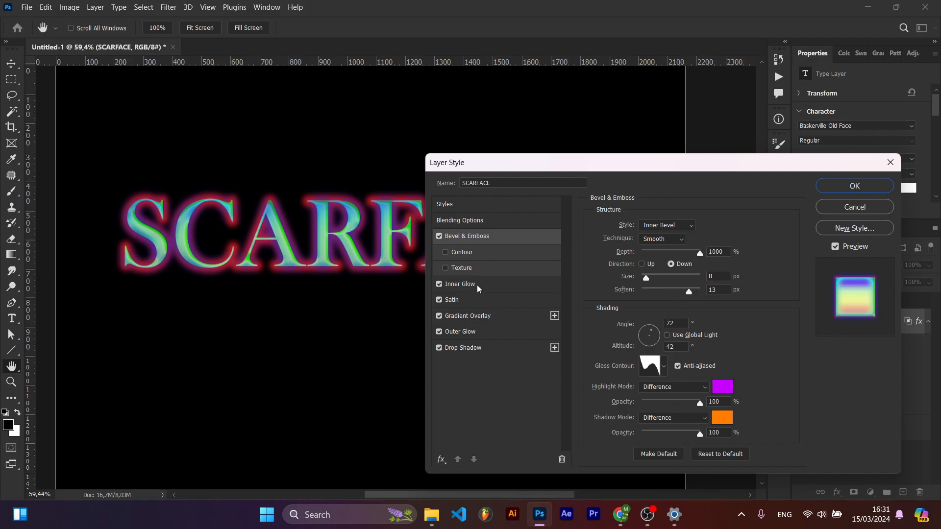
pyautogui.click(549, 285)
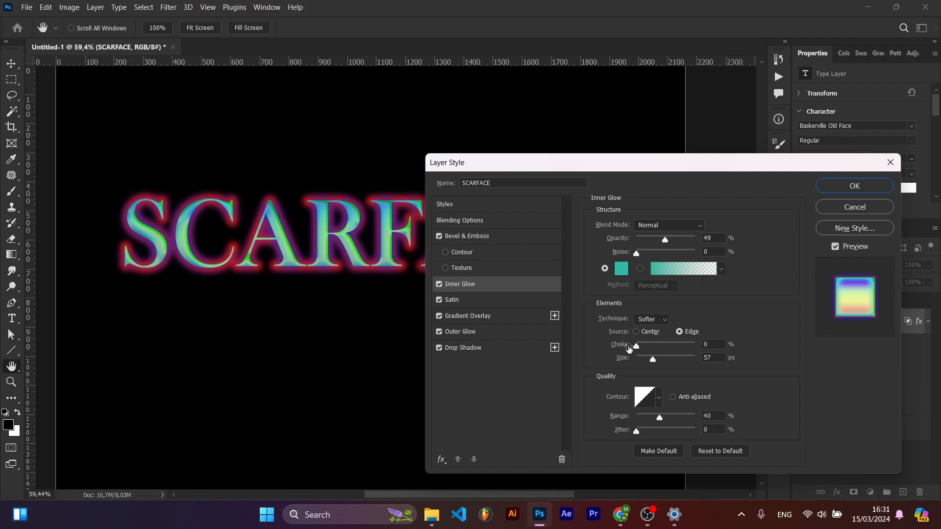
pyautogui.click(658, 401)
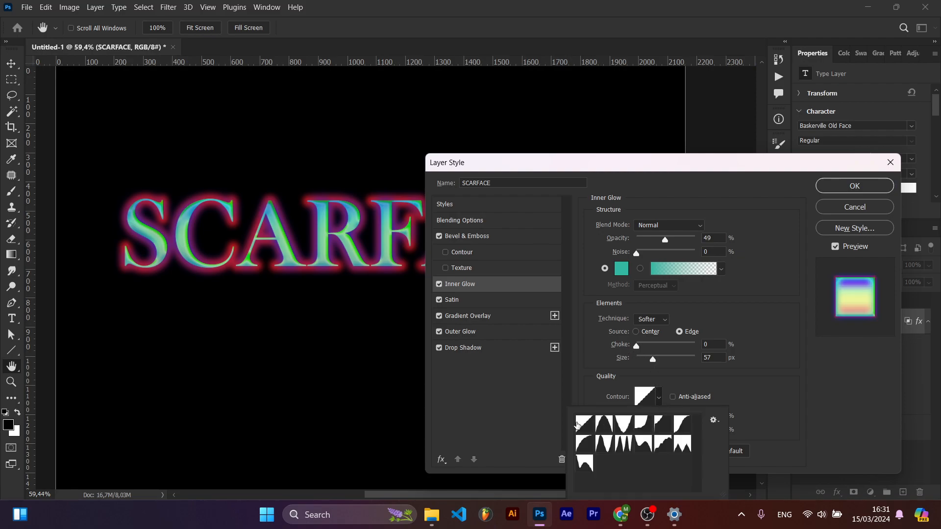
pyautogui.doubleClick(577, 424)
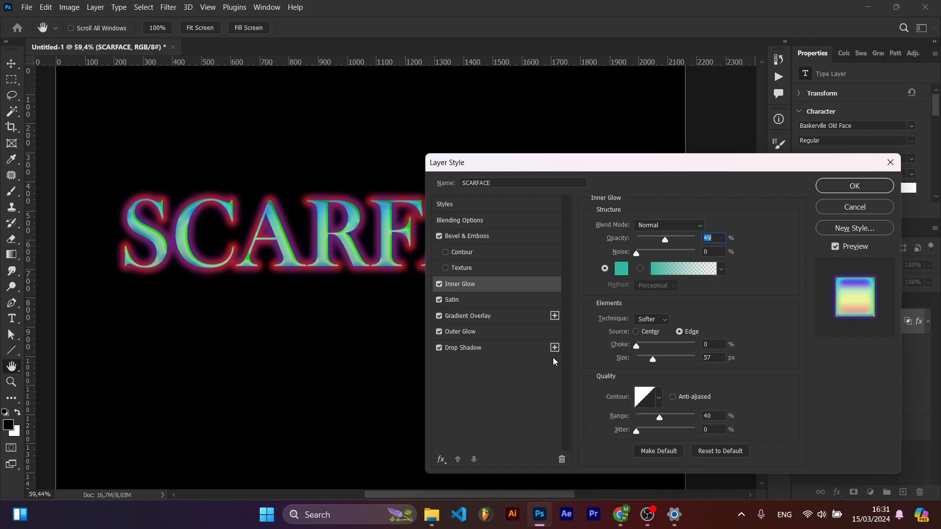
pyautogui.click(519, 298)
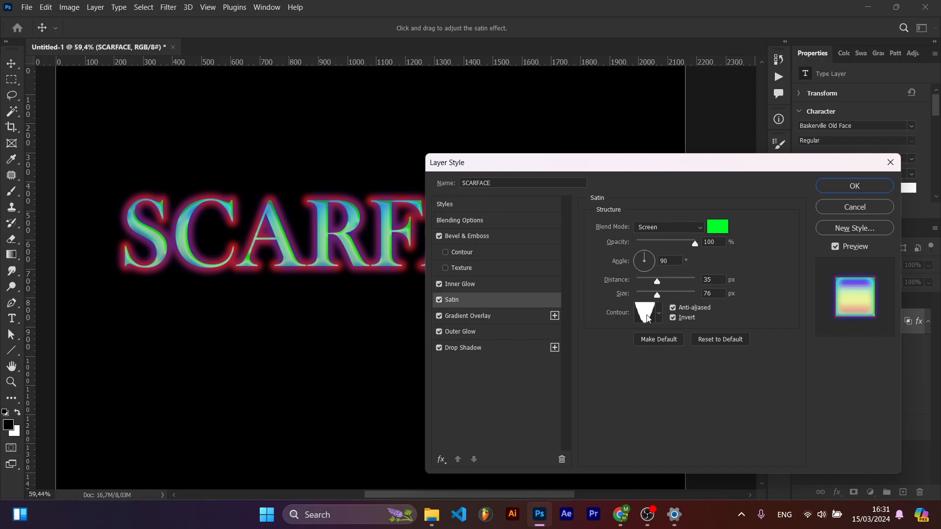
pyautogui.click(659, 314)
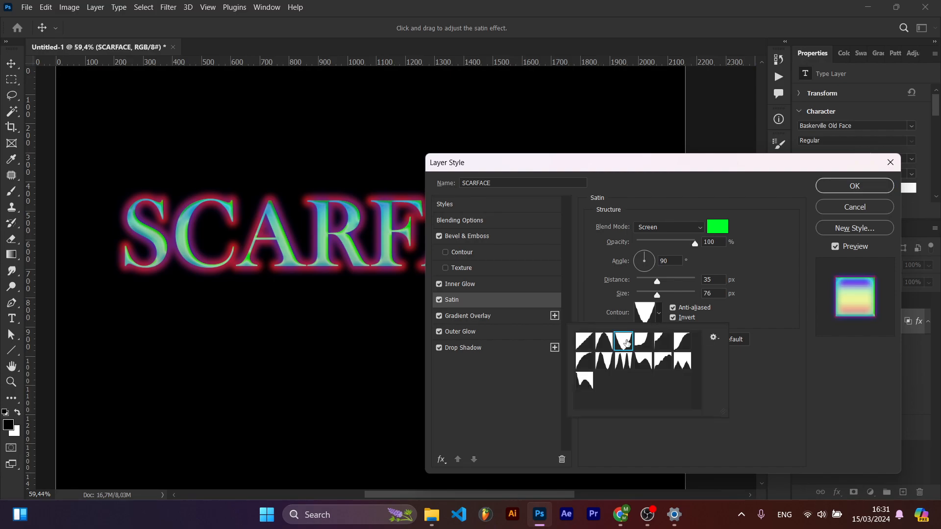
pyautogui.doubleClick(626, 342)
# - Edit the Gradient Overlay's gradient, moving the violet colour stop to 17% and the pink stop to 49%
pyautogui.click(498, 316)
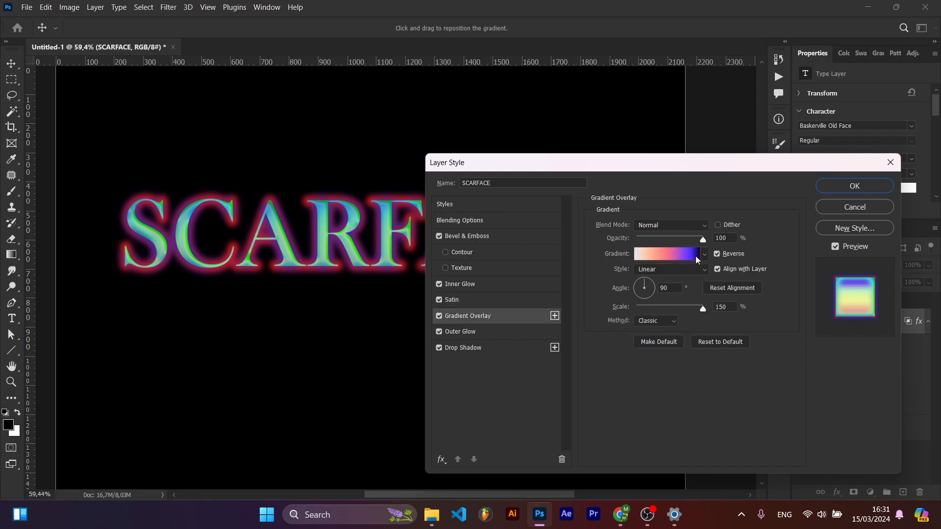
pyautogui.click(682, 258)
pyautogui.moveTo(733, 357); pyautogui.dragTo(700, 365)
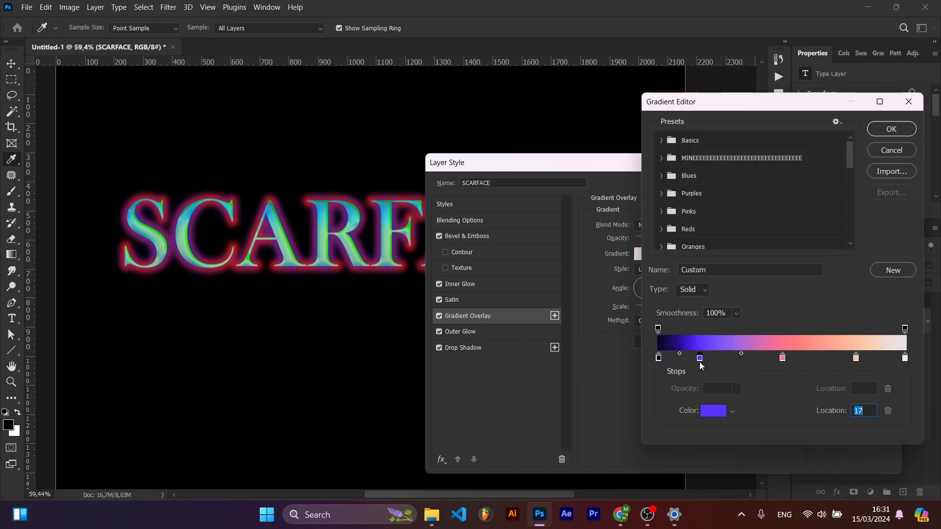
pyautogui.moveTo(782, 358); pyautogui.dragTo(726, 360)
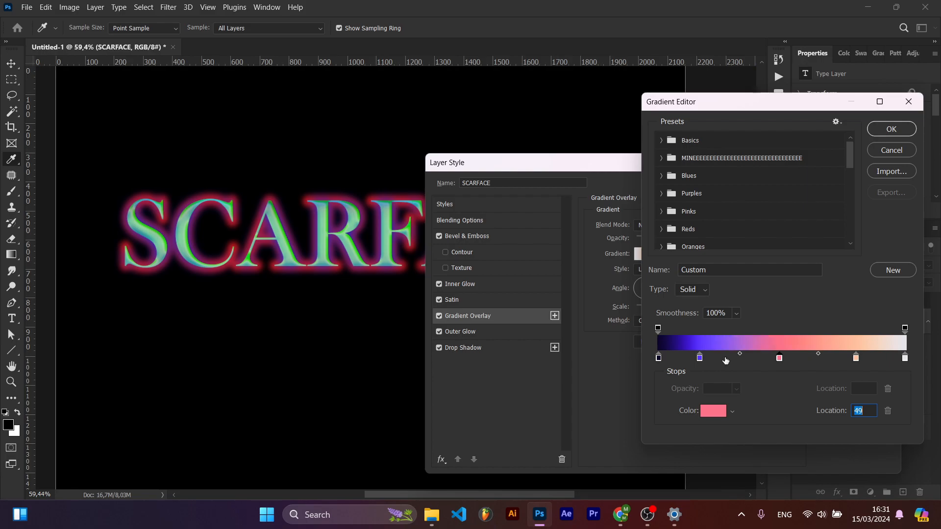
# - Add a blue #1253ad colour stop at 27% between the gradient's violet and pink stops
pyautogui.doubleClick(725, 358)
pyautogui.write('1253ad')
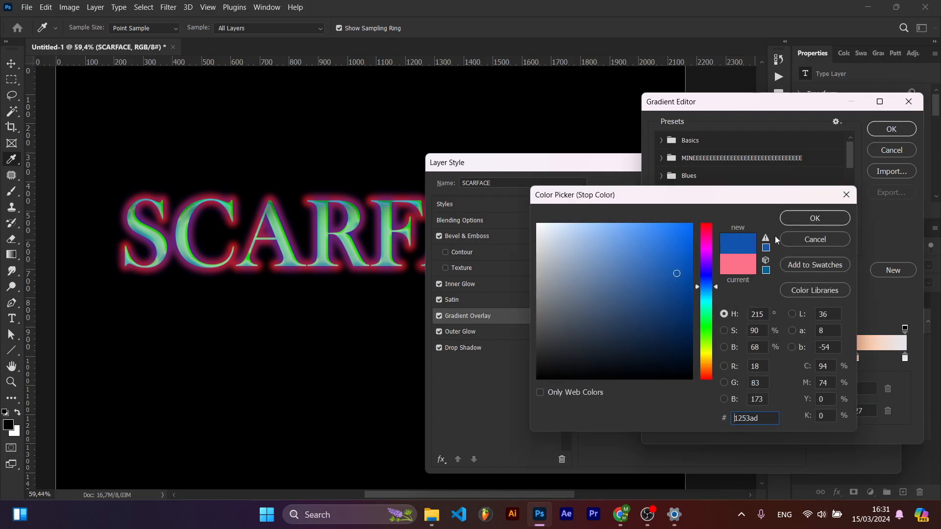
pyautogui.click(796, 222)
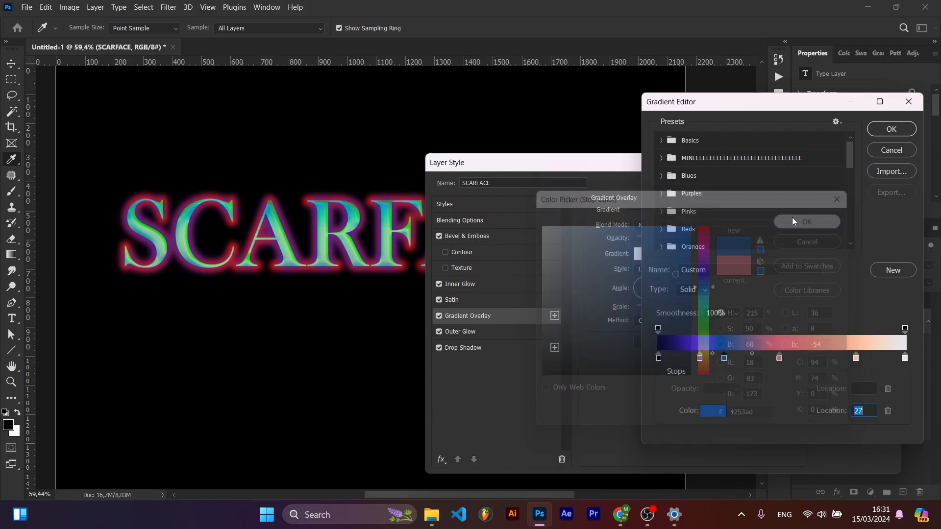
# - Shift the gradient's blue colour stop toward the pink one, move the pink stop to 58% and apply the gradient
pyautogui.moveTo(725, 358); pyautogui.dragTo(800, 360)
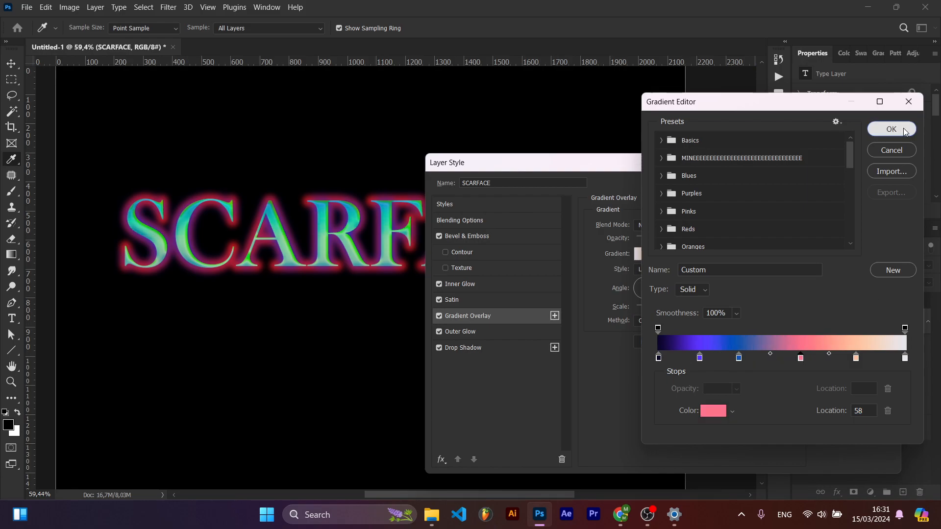
pyautogui.click(905, 131)
# - Change the title's Drop Shadow colour to purple #bf1ad7 and apply the layer style
pyautogui.click(477, 333)
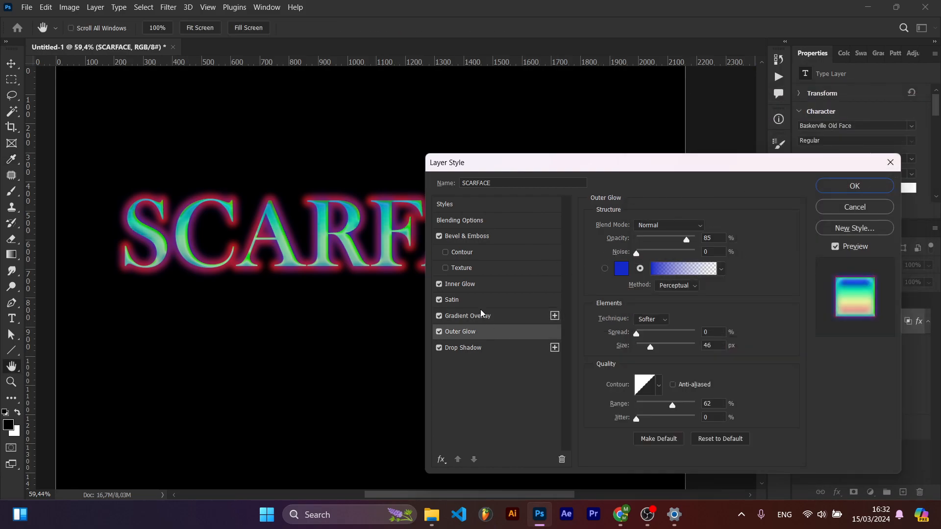
pyautogui.click(449, 350)
pyautogui.click(439, 349)
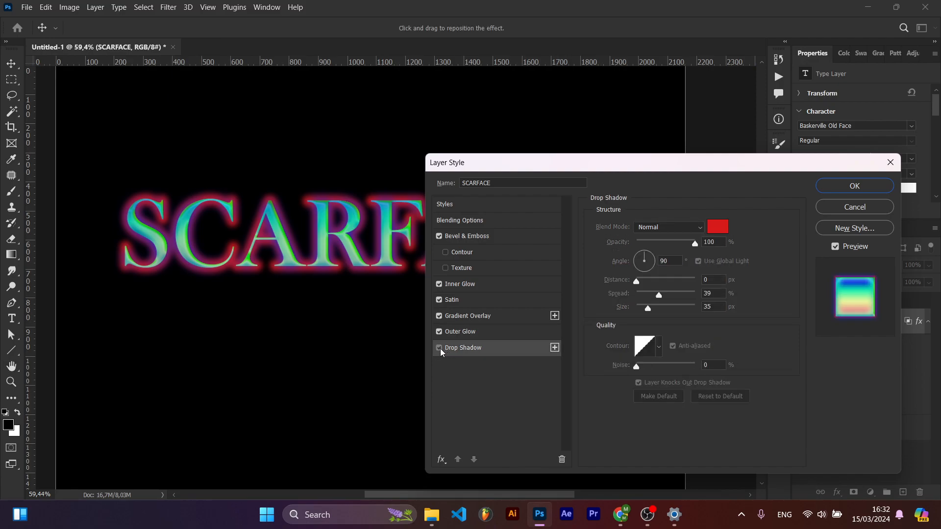
pyautogui.click(439, 349)
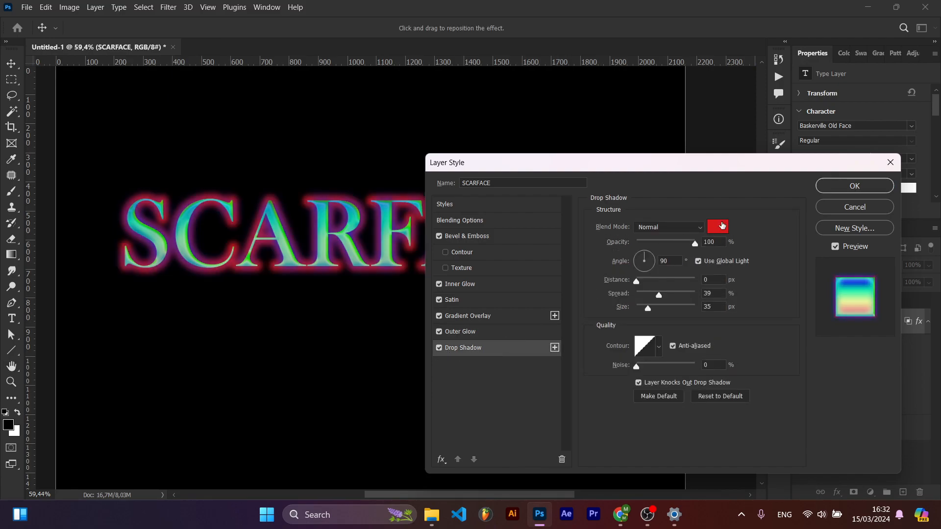
pyautogui.click(722, 225)
pyautogui.moveTo(706, 243); pyautogui.dragTo(714, 321)
pyautogui.moveTo(709, 277); pyautogui.dragTo(713, 228)
pyautogui.click(709, 266)
pyautogui.moveTo(710, 266)
pyautogui.mouseDown()
pyautogui.moveTo(704, 301)
pyautogui.moveTo(713, 239)
pyautogui.moveTo(709, 260)
pyautogui.moveTo(709, 252)
pyautogui.mouseUp()
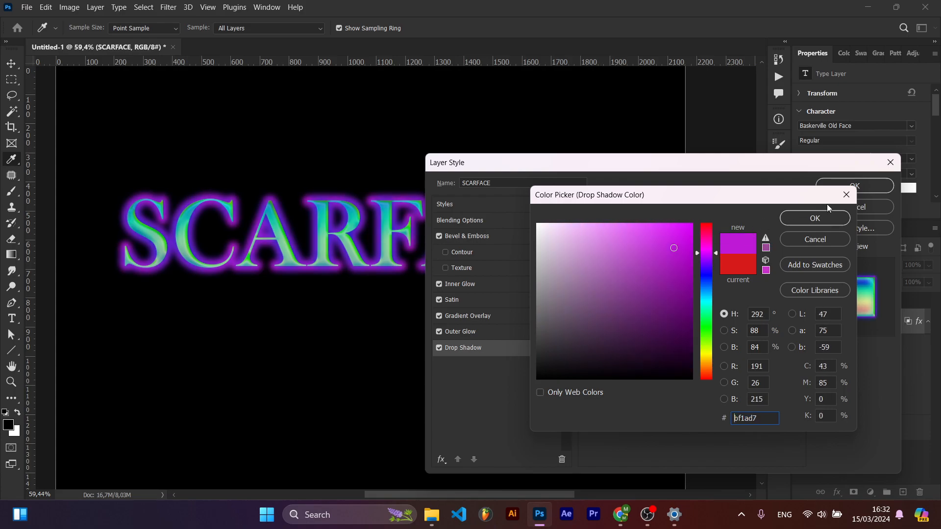
pyautogui.click(821, 218)
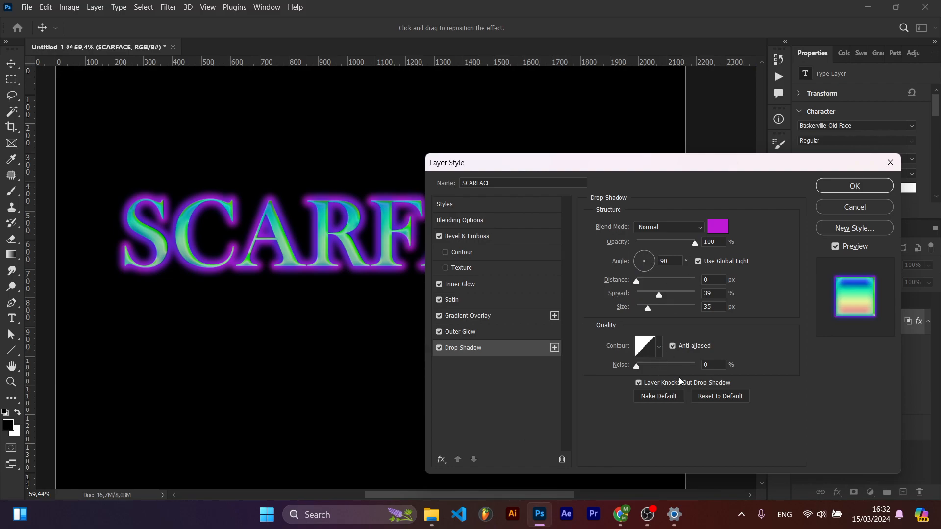
pyautogui.click(836, 191)
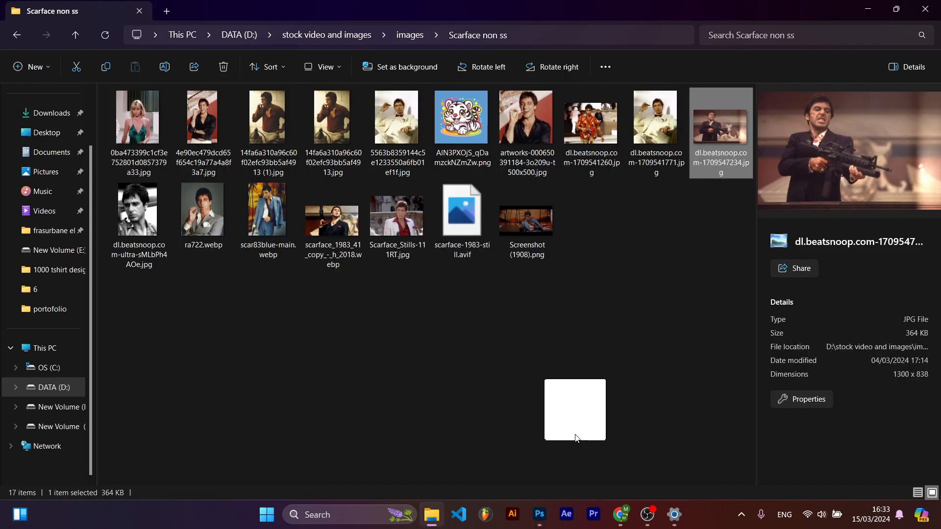
# - Place the image dl.beatsnoop.com-1709547234.jpg from the file manager onto the artboard below the SCARFACE title
pyautogui.moveTo(574, 437); pyautogui.dragTo(539, 514)
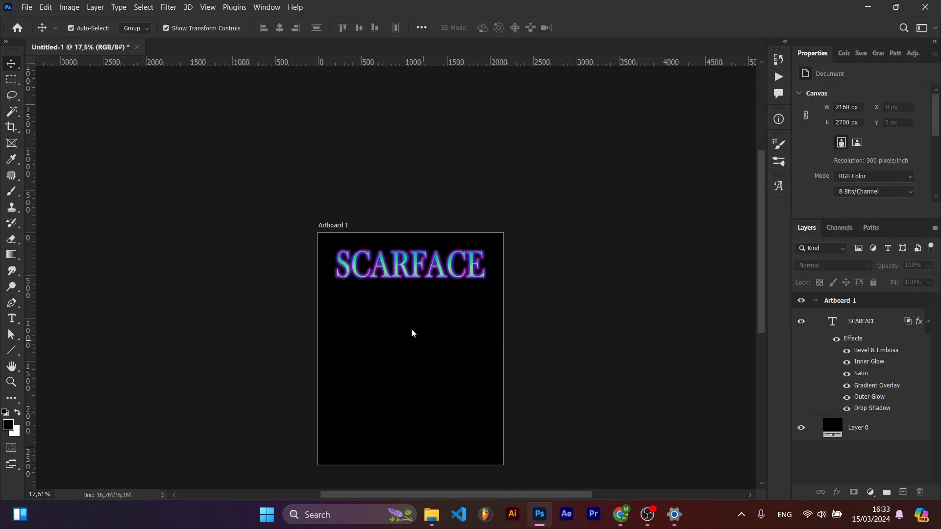
pyautogui.moveTo(359, 331); pyautogui.dragTo(361, 330)
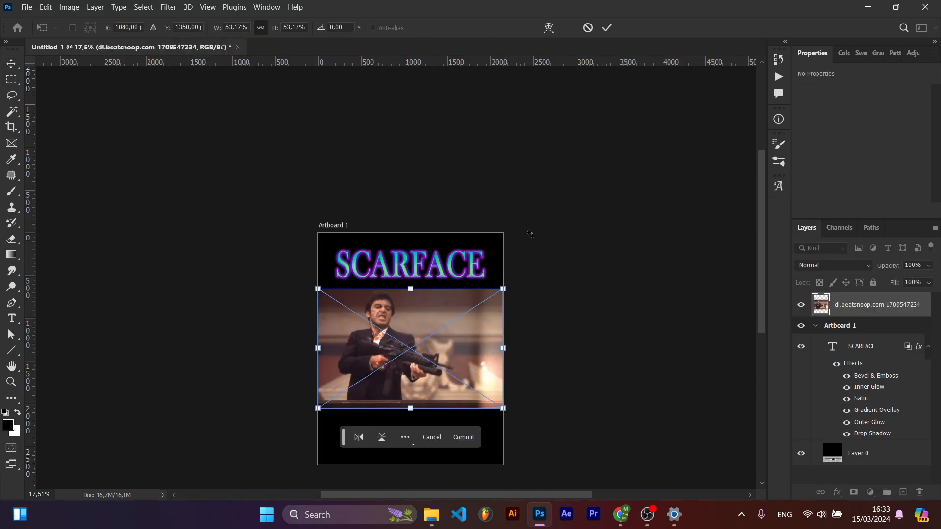
pyautogui.hotkey('alt', 'Tab')
pyautogui.click(870, 6)
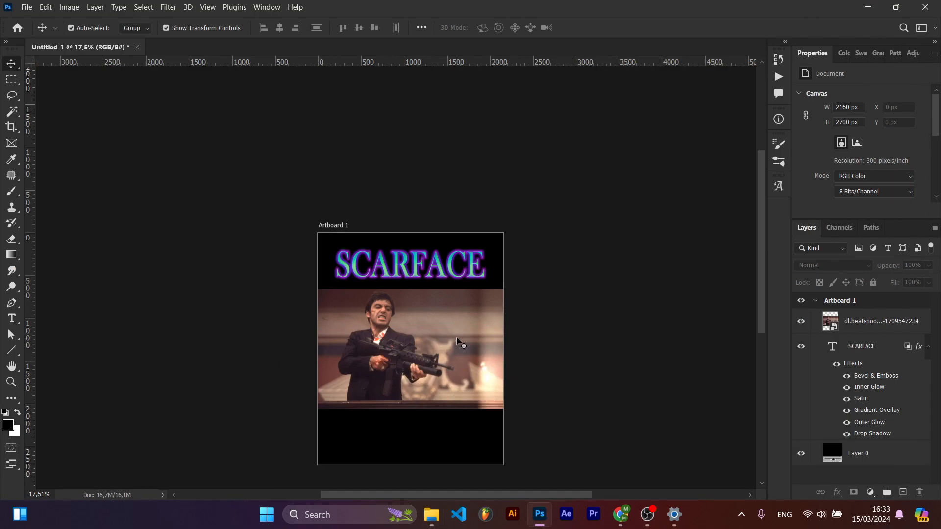
# - Isolate the man in the photo with Select Subject and a layer mask, and fade his lower edge with a soft black brush
pyautogui.click(451, 316)
pyautogui.press('w')
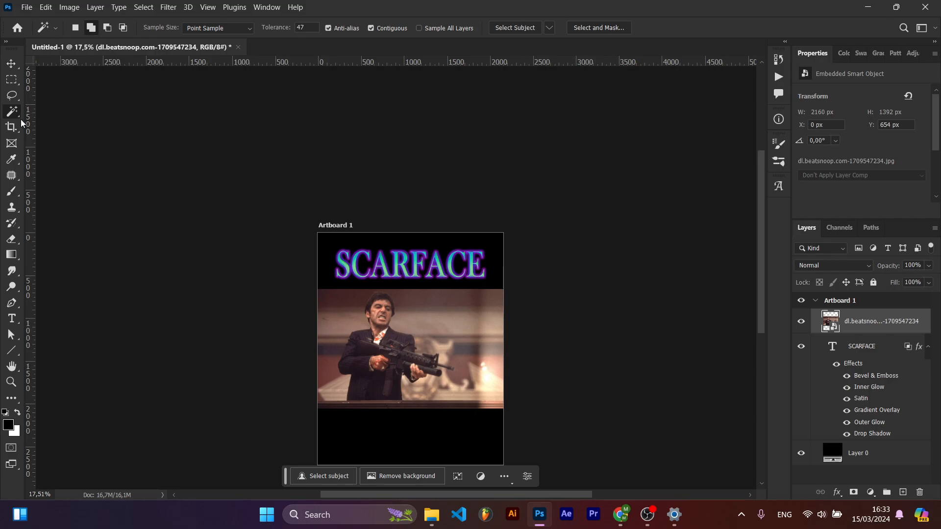
pyautogui.click(523, 28)
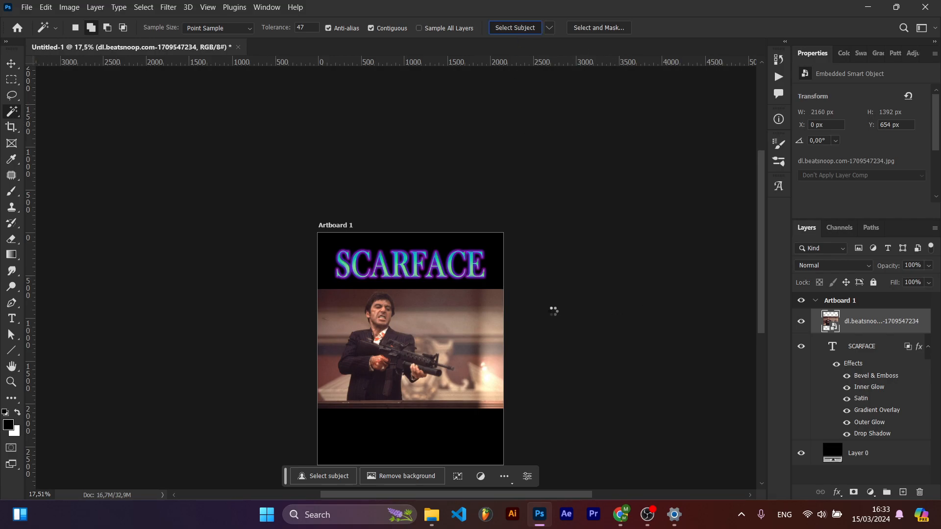
pyautogui.click(853, 492)
pyautogui.moveTo(377, 411)
pyautogui.mouseDown()
pyautogui.moveTo(397, 410)
pyautogui.moveTo(373, 405)
pyautogui.moveTo(384, 403)
pyautogui.moveTo(372, 414)
pyautogui.moveTo(398, 417)
pyautogui.moveTo(369, 414)
pyautogui.moveTo(483, 417)
pyautogui.moveTo(402, 418)
pyautogui.moveTo(416, 410)
pyautogui.moveTo(469, 412)
pyautogui.moveTo(348, 419)
pyautogui.moveTo(489, 417)
pyautogui.mouseUp()
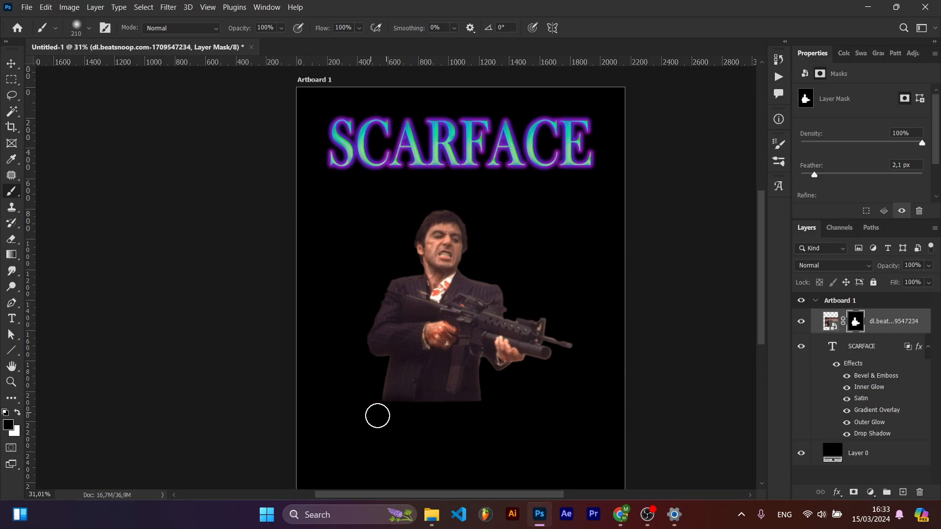
pyautogui.moveTo(401, 414)
pyautogui.mouseDown()
pyautogui.moveTo(485, 409)
pyautogui.moveTo(374, 416)
pyautogui.moveTo(476, 413)
pyautogui.mouseUp()
# - Open the Camera Raw Filter on the cut-out photo, raise the contrast, and set Texture to +40 and Clarity to +36
pyautogui.click(168, 7)
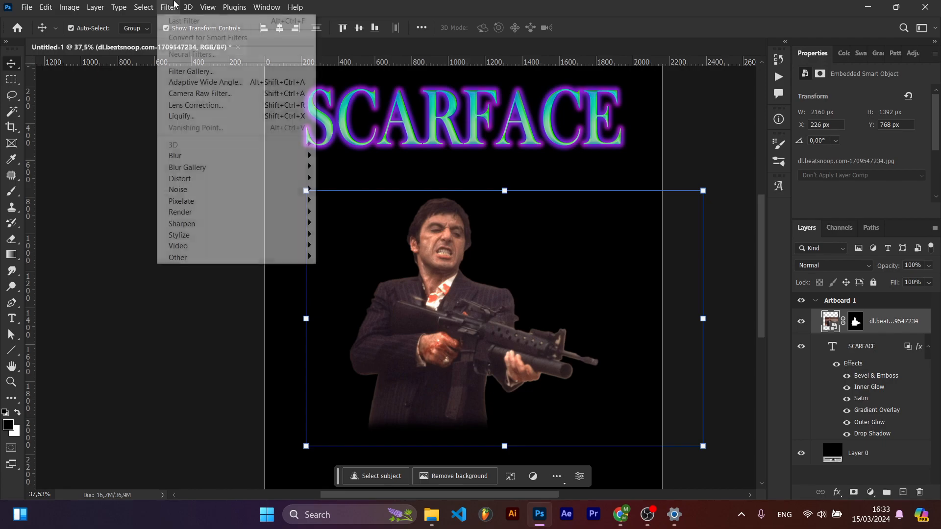
pyautogui.click(188, 94)
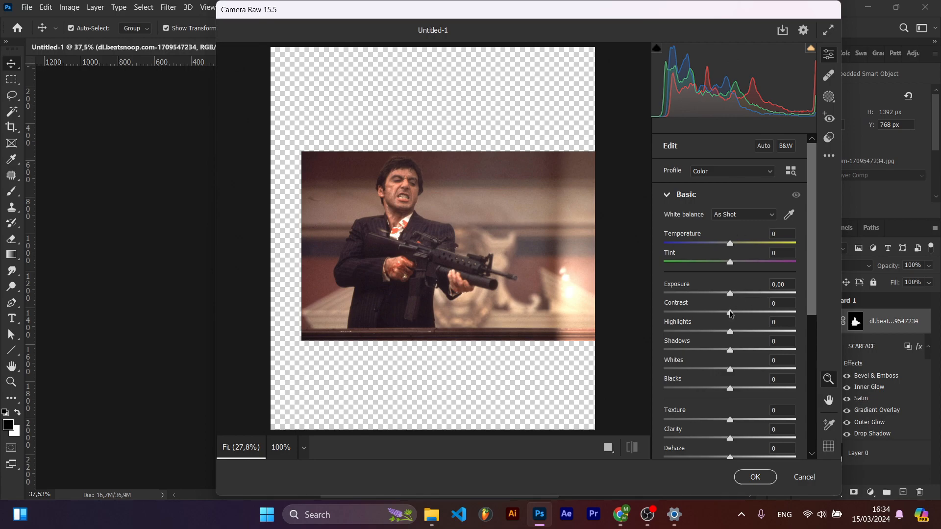
pyautogui.moveTo(730, 313)
pyautogui.mouseDown()
pyautogui.moveTo(763, 313)
pyautogui.moveTo(718, 335)
pyautogui.moveTo(747, 316)
pyautogui.mouseUp()
pyautogui.moveTo(729, 350); pyautogui.dragTo(741, 387)
pyautogui.click(756, 419)
pyautogui.click(752, 438)
# - Set Sharpening to 55 with only slight Noise Reduction in the Detail settings, and apply the Camera Raw Filter
pyautogui.scroll(-5, 745, 363)
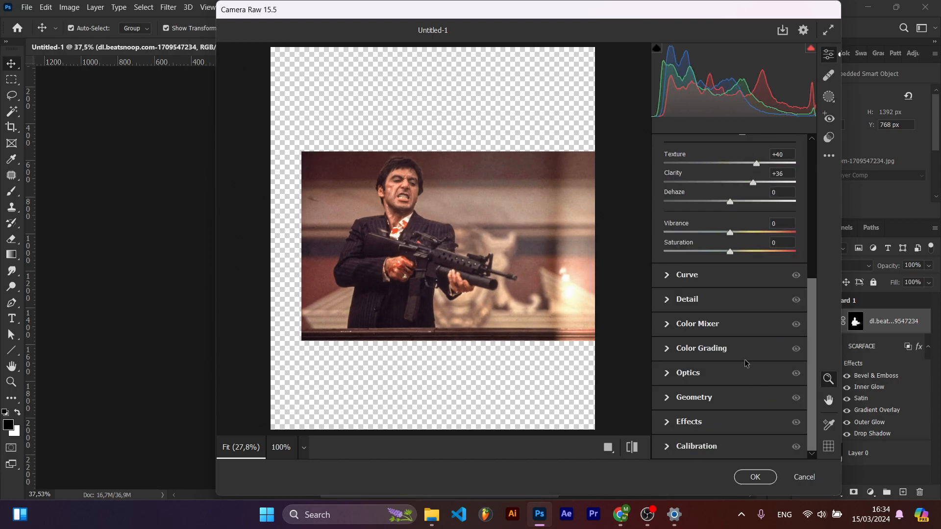
pyautogui.click(670, 306)
pyautogui.click(713, 275)
pyautogui.click(691, 298)
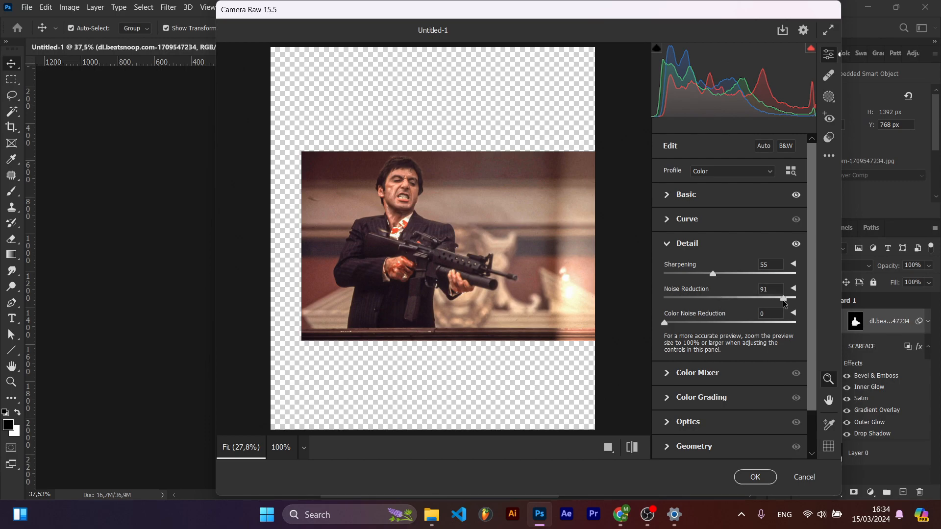
pyautogui.moveTo(731, 299); pyautogui.dragTo(668, 305)
pyautogui.click(754, 476)
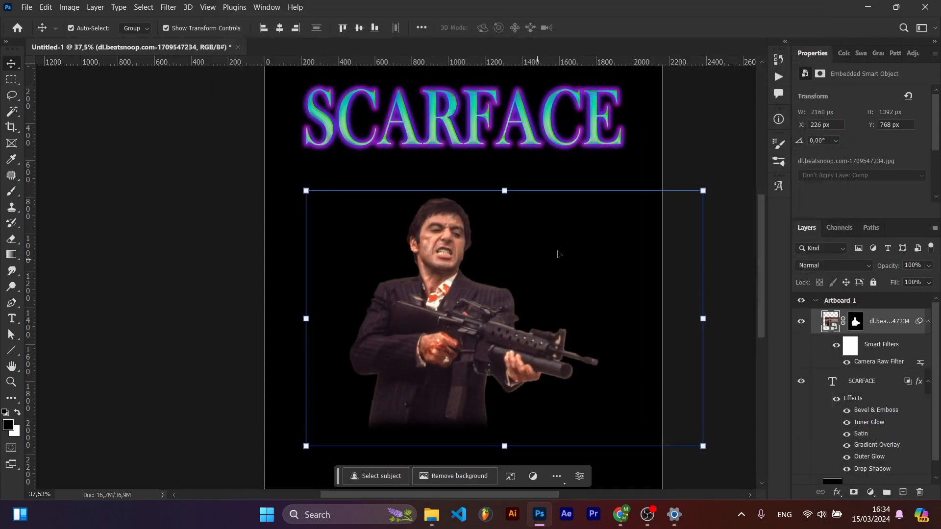
# - Duplicate the SCARFACE title below the figure and change the copy's text to "Tony Montana"
pyautogui.click(451, 216)
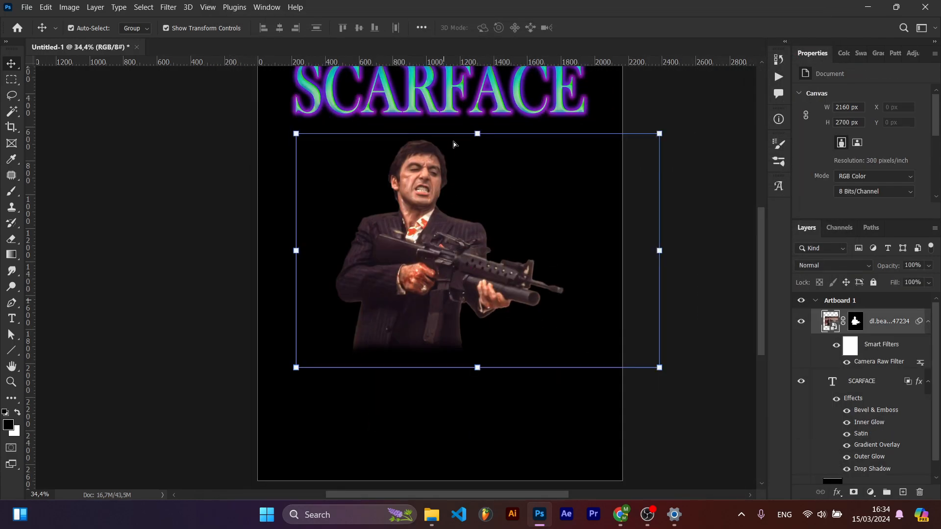
pyautogui.moveTo(454, 94); pyautogui.dragTo(447, 413)
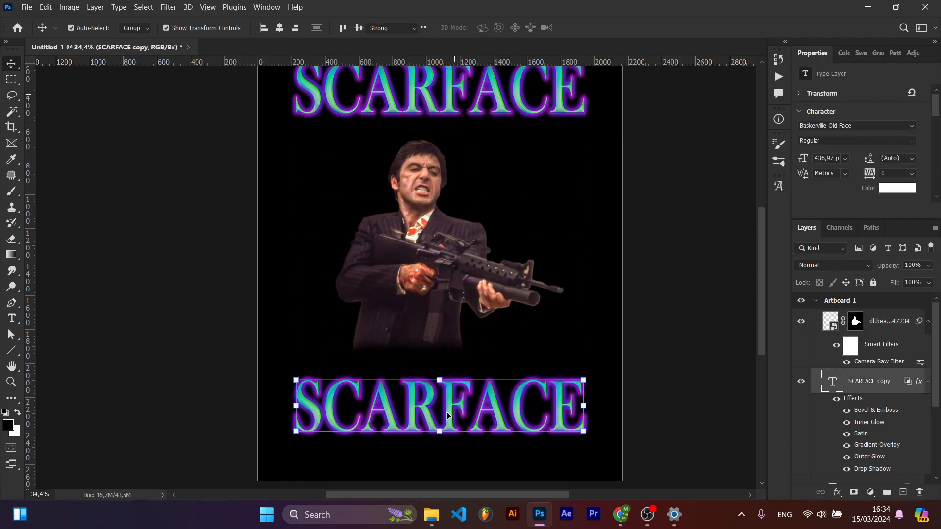
pyautogui.doubleClick(447, 413)
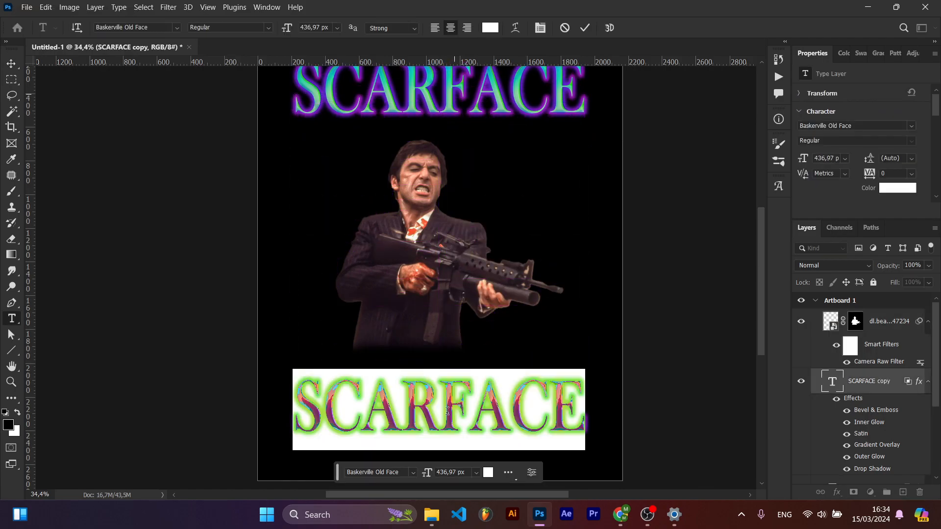
pyautogui.write('Tony Montana')
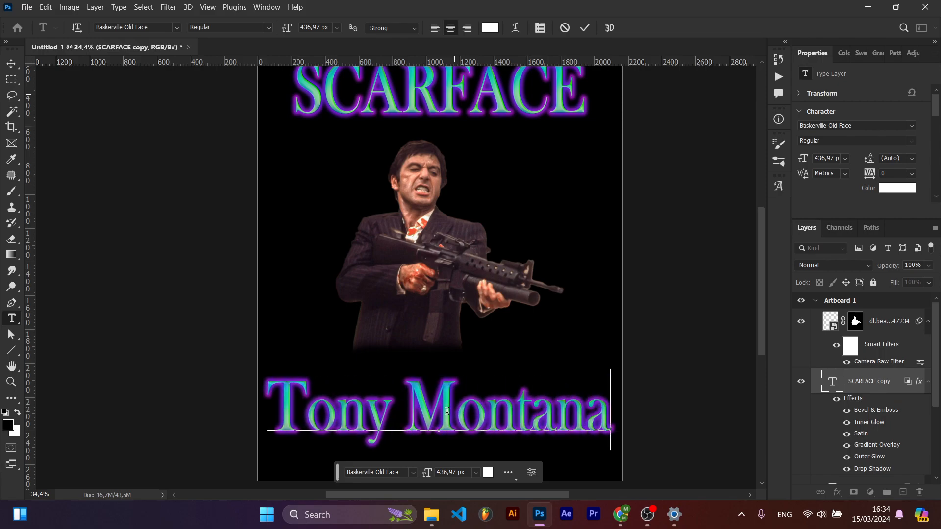
pyautogui.click(585, 32)
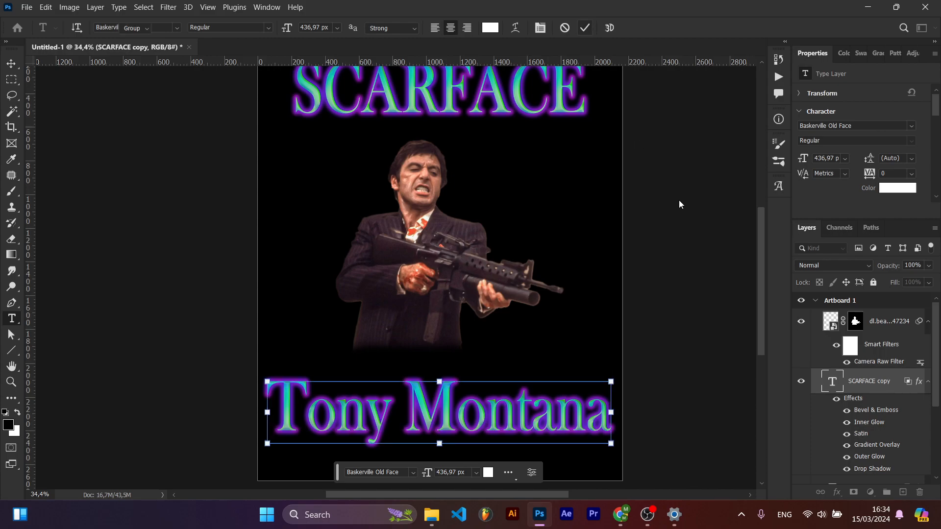
# - Nudge the Tony Montana text slightly upward toward the figure
pyautogui.press('v')
pyautogui.click(654, 338)
pyautogui.moveTo(562, 412); pyautogui.dragTo(566, 404)
# - Warp the SCARFACE title with the Arc style, using vertical orientation and a bend of +6%
pyautogui.scroll(2, 637, 160)
pyautogui.click(658, 175)
pyautogui.scroll(2, 665, 177)
pyautogui.click(525, 147)
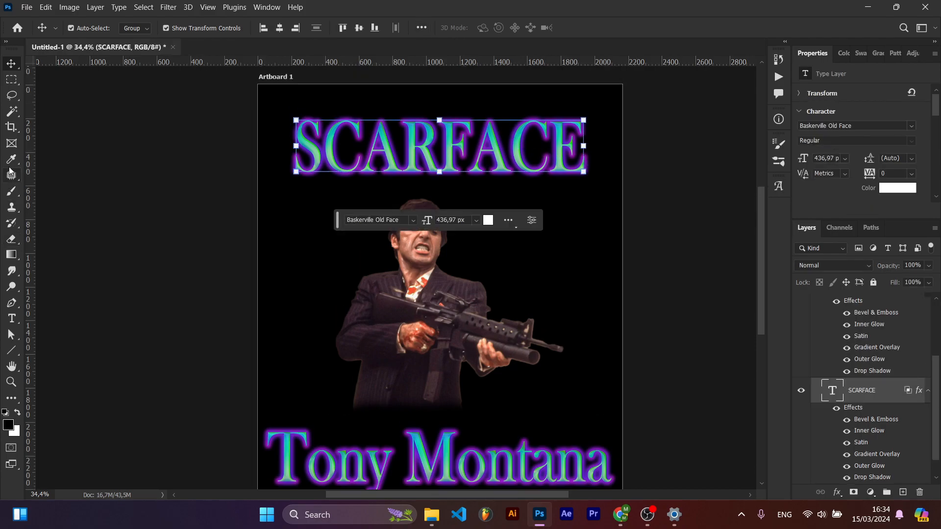
pyautogui.click(11, 319)
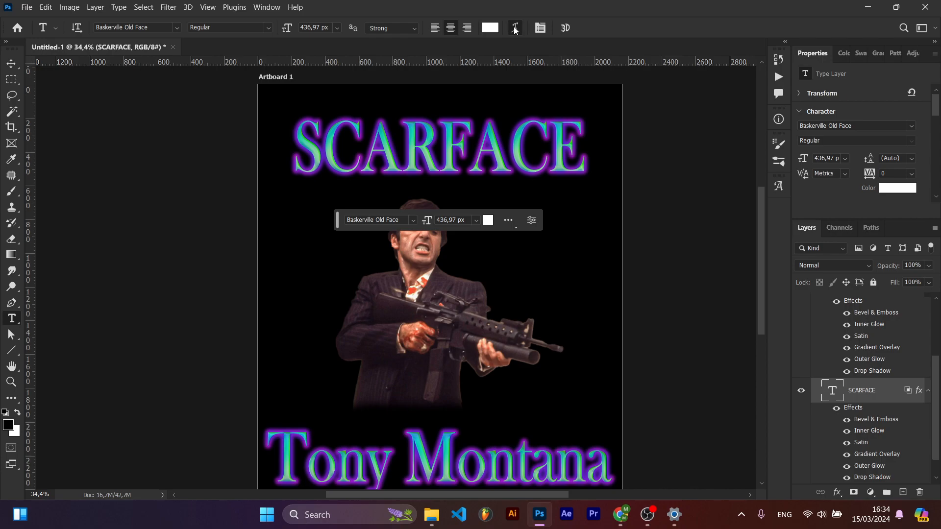
pyautogui.click(514, 28)
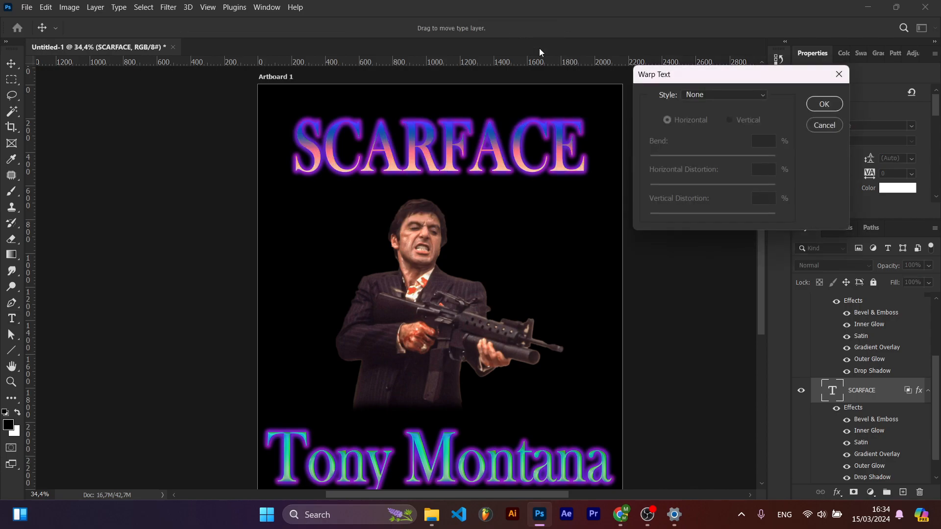
pyautogui.click(713, 98)
pyautogui.click(713, 127)
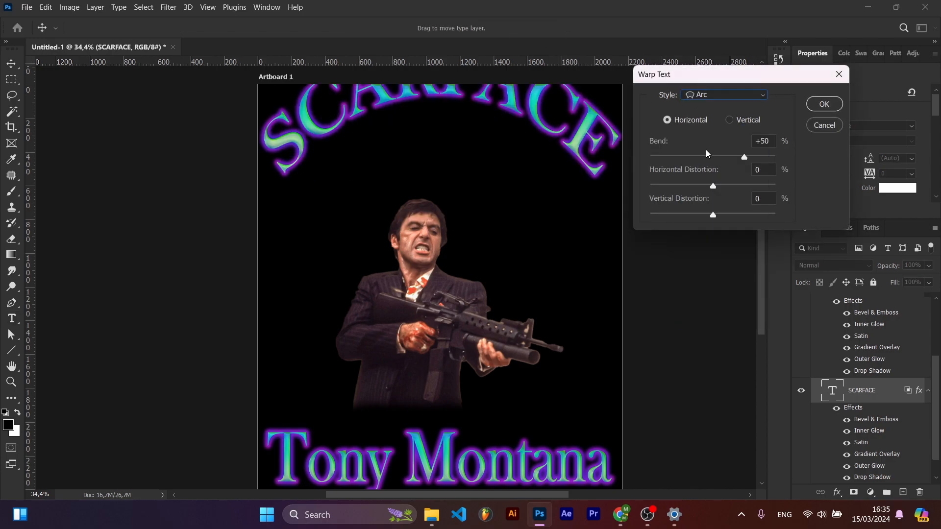
pyautogui.moveTo(733, 158); pyautogui.dragTo(721, 159)
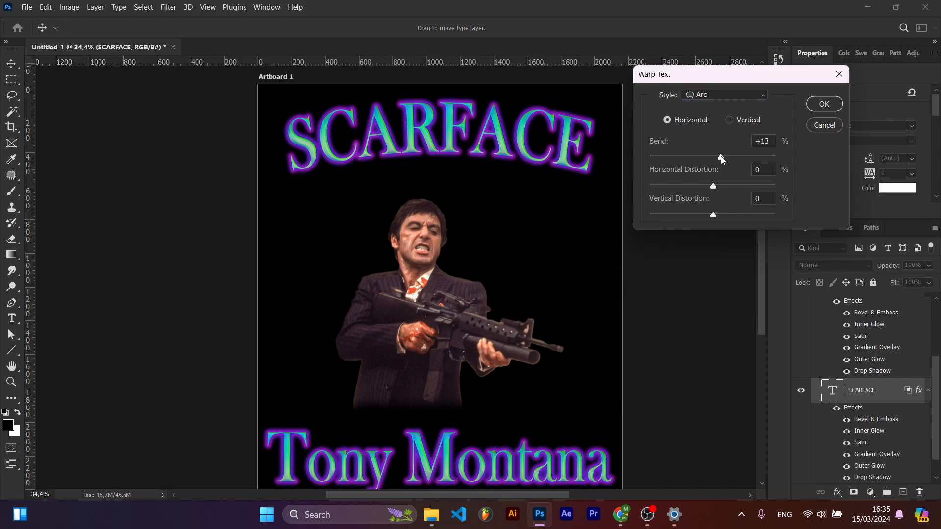
pyautogui.click(736, 122)
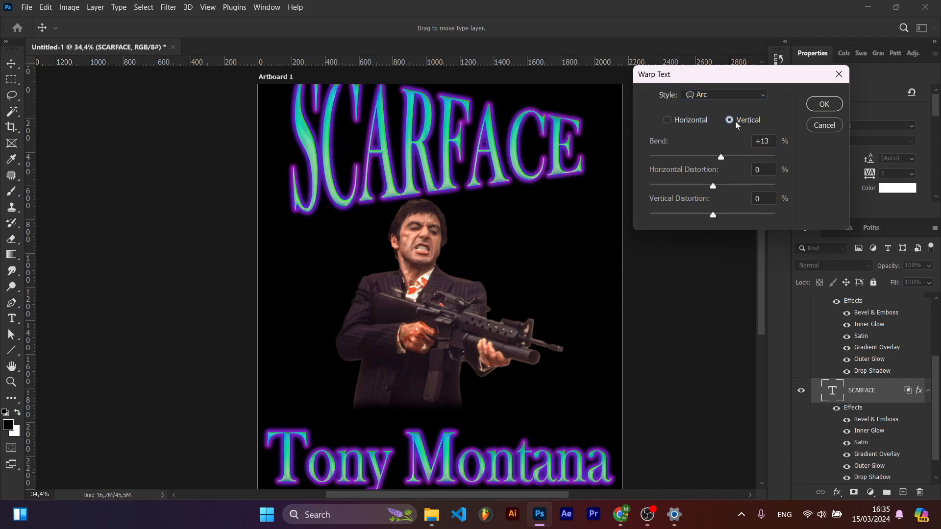
pyautogui.moveTo(722, 160); pyautogui.dragTo(717, 159)
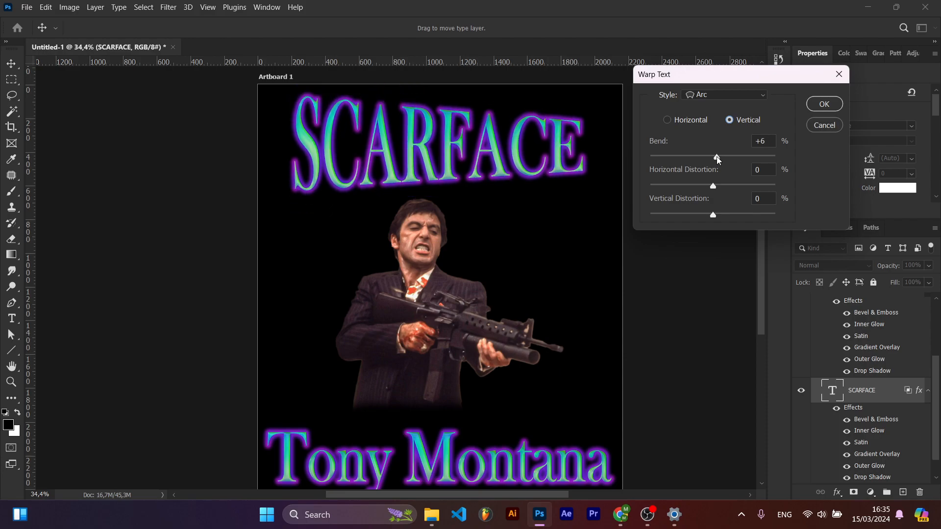
pyautogui.click(824, 103)
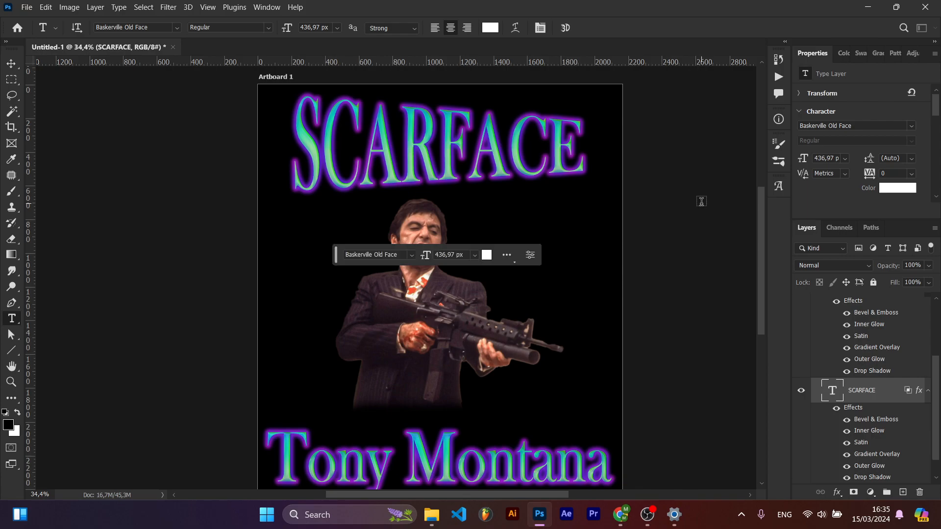
# - Discard the accidentally started text layer and move the warped SCARFACE title slightly down toward the figure
pyautogui.scroll(-3, 636, 254)
pyautogui.click(562, 29)
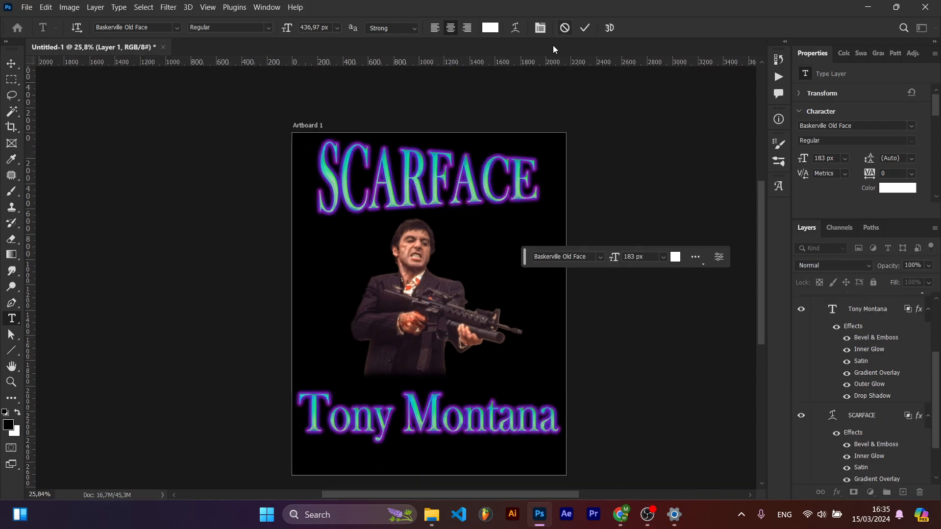
pyautogui.press('v')
pyautogui.moveTo(455, 178); pyautogui.dragTo(455, 197)
pyautogui.click(619, 206)
# - Open the Inner Glow settings in the SCARFACE title's layer style
pyautogui.click(528, 212)
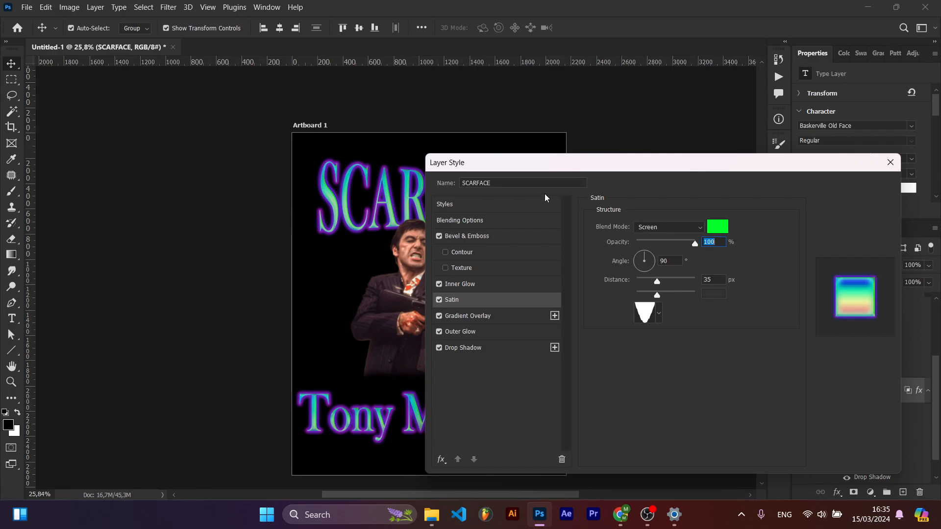
pyautogui.click(486, 287)
pyautogui.click(623, 266)
pyautogui.moveTo(702, 234); pyautogui.dragTo(703, 225)
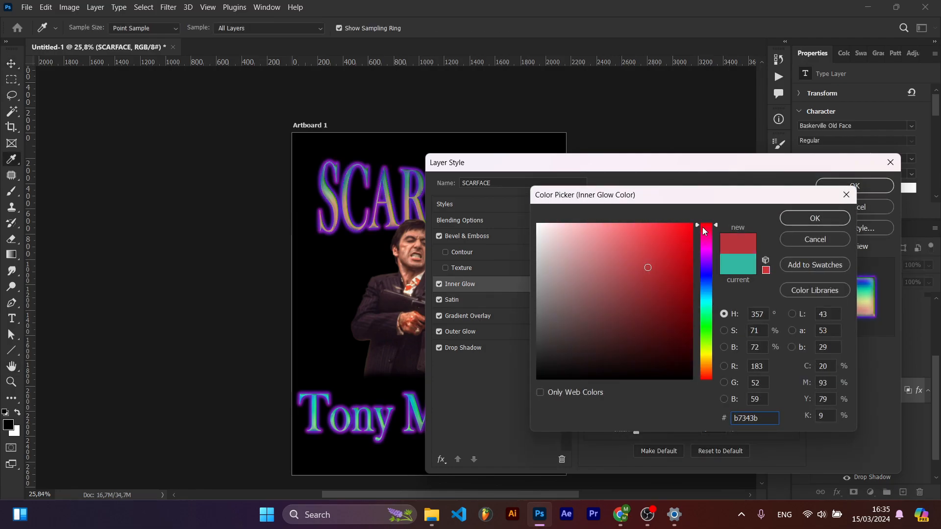
pyautogui.moveTo(656, 149); pyautogui.dragTo(634, 167)
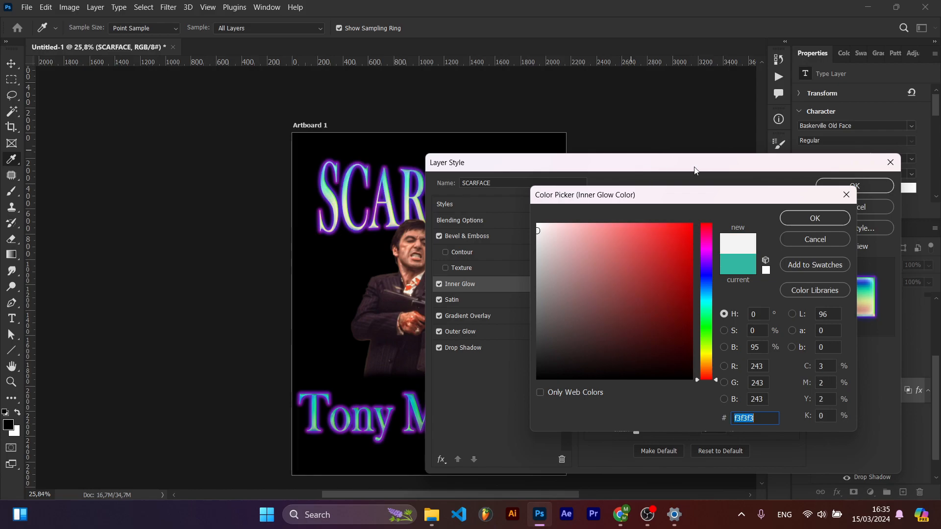
pyautogui.click(807, 243)
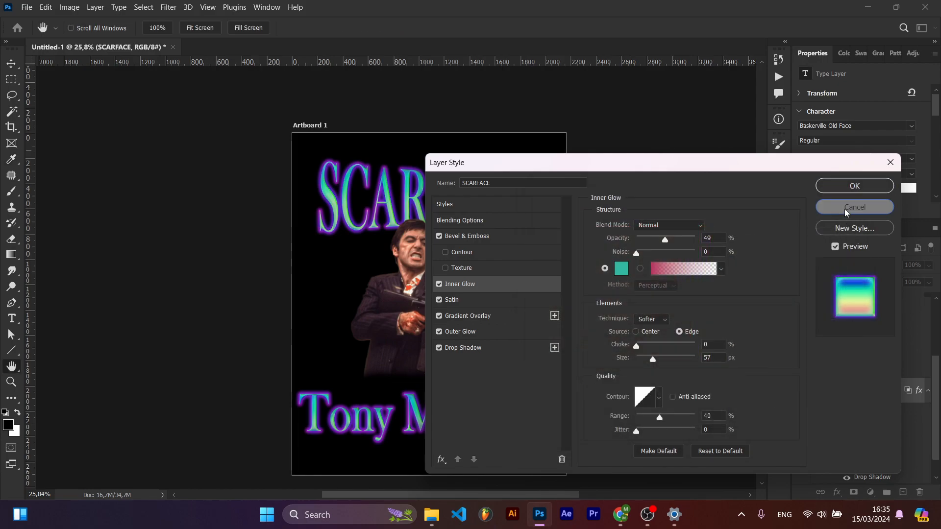
# - Set the SCARFACE title's inner glow colour to light red, fb4242, and apply the layer style
pyautogui.moveTo(635, 160); pyautogui.dragTo(769, 143)
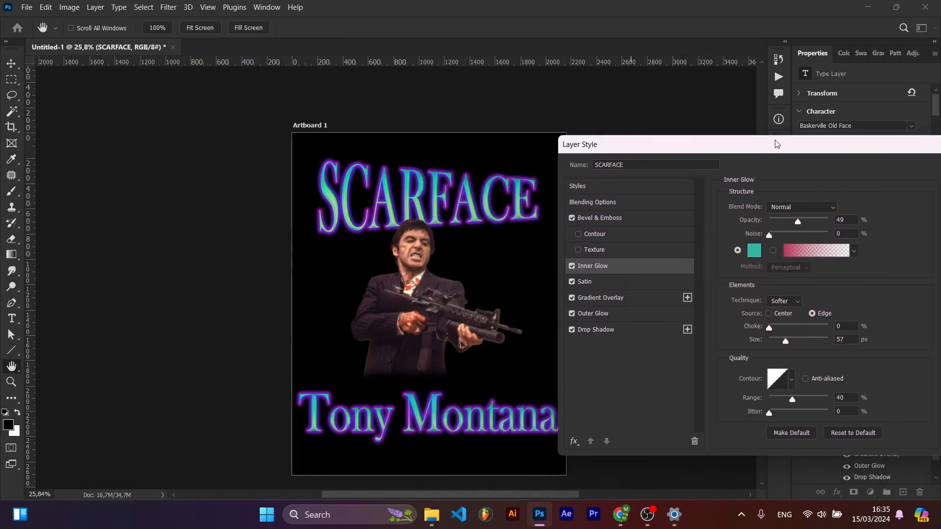
pyautogui.click(754, 253)
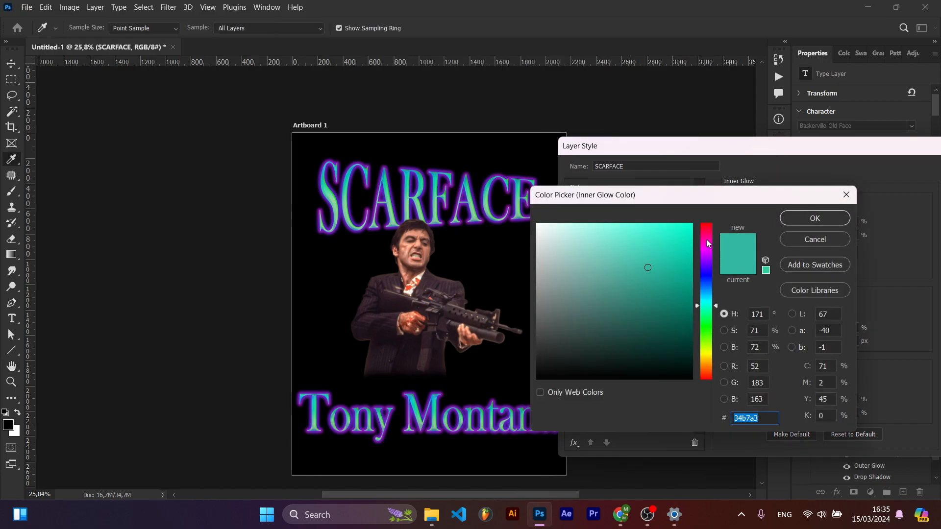
pyautogui.moveTo(707, 241); pyautogui.dragTo(707, 224)
pyautogui.click(686, 237)
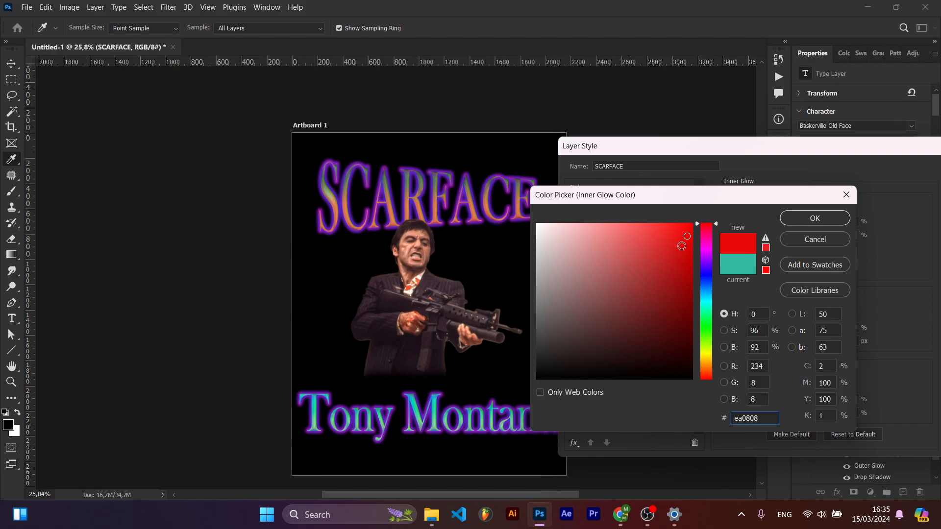
pyautogui.moveTo(591, 252); pyautogui.dragTo(651, 226)
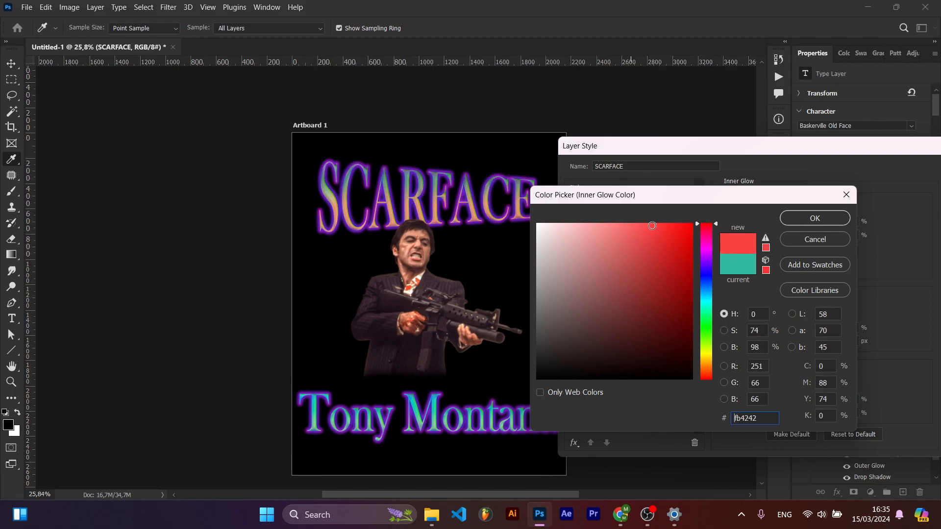
pyautogui.click(814, 218)
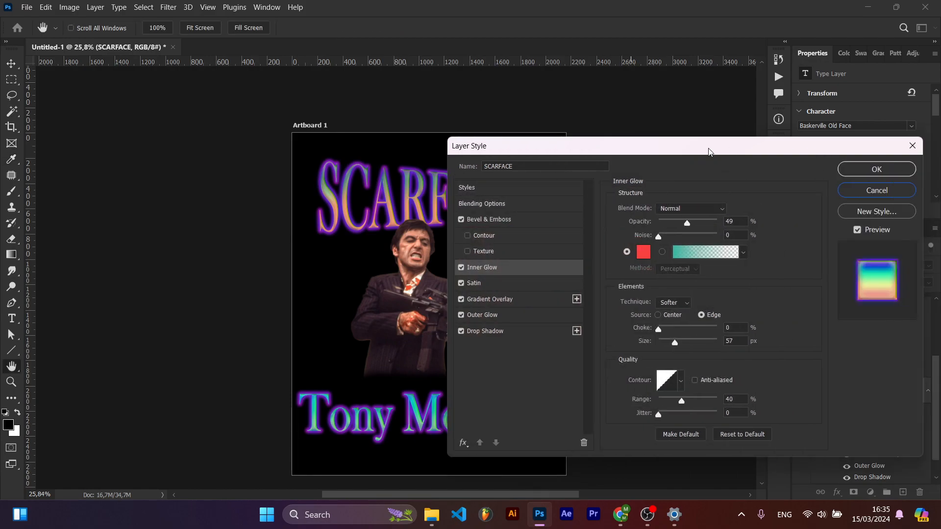
pyautogui.click(856, 171)
# - Nudge the Tony Montana text slightly and set its font to Latin Wide
pyautogui.click(499, 422)
pyautogui.moveTo(499, 422); pyautogui.dragTo(502, 415)
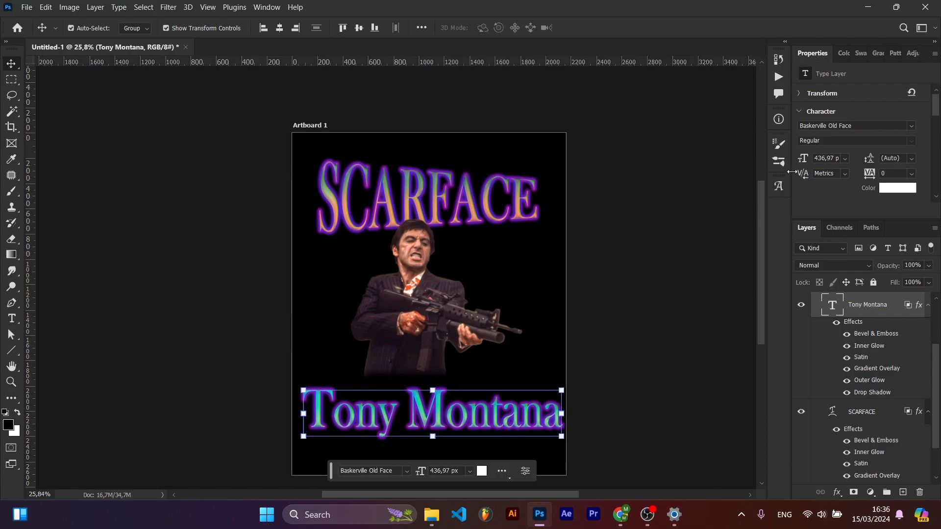
pyautogui.click(911, 129)
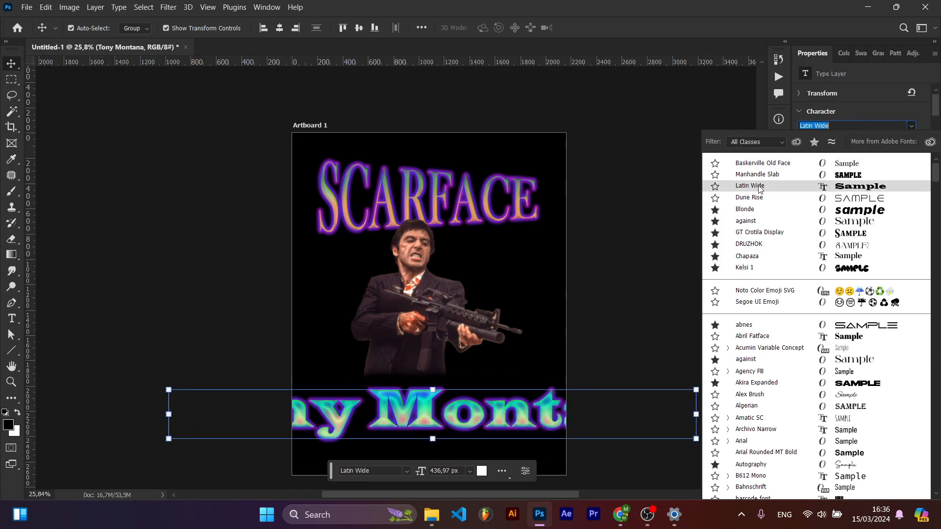
pyautogui.click(758, 186)
pyautogui.click(599, 315)
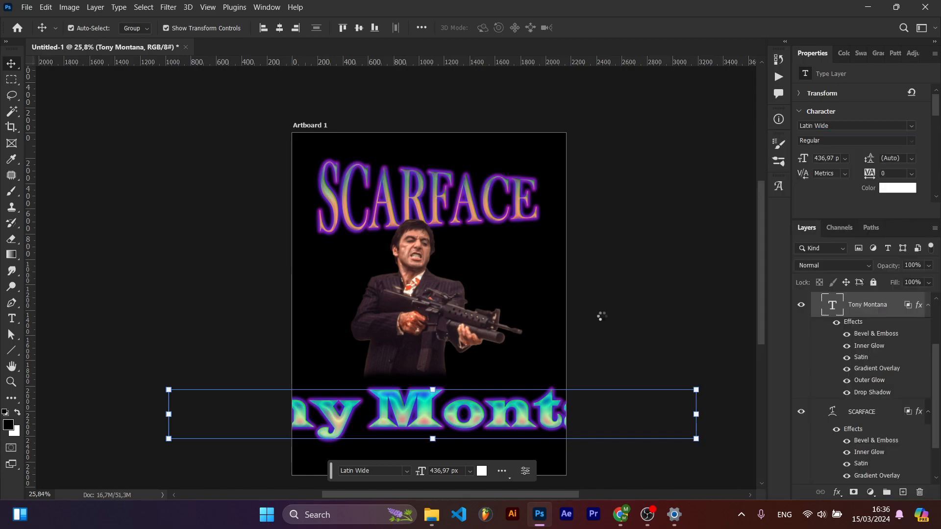
# - Scale the Tony Montana text down to about 48% so it fits within the artboard's width
pyautogui.click(532, 406)
pyautogui.moveTo(688, 388); pyautogui.dragTo(436, 411)
pyautogui.hotkey('ctrl', 'z')
pyautogui.moveTo(340, 416); pyautogui.dragTo(469, 415)
pyautogui.moveTo(566, 407); pyautogui.dragTo(552, 407)
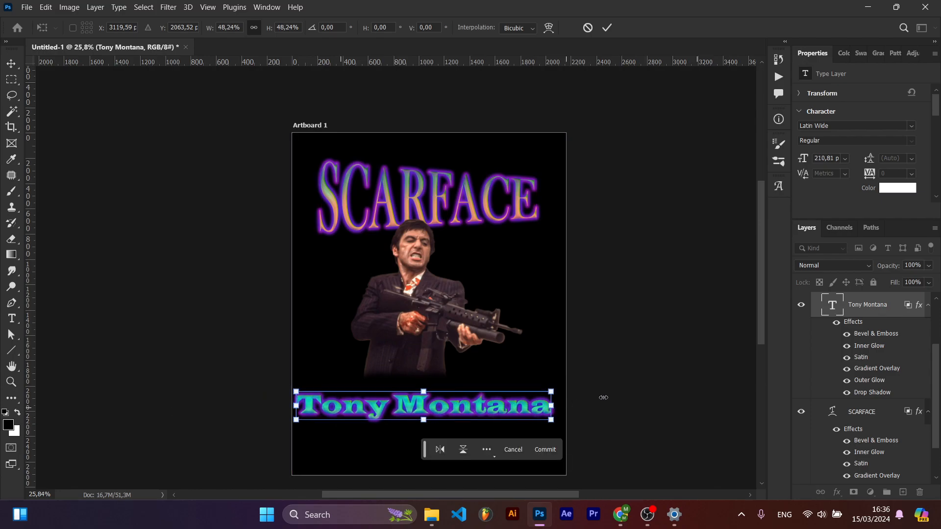
pyautogui.click(545, 453)
# - Center the Tony Montana text horizontally on the artboard and stretch its letters taller
pyautogui.click(555, 362)
pyautogui.moveTo(500, 357); pyautogui.dragTo(555, 313)
pyautogui.moveTo(544, 390)
pyautogui.mouseDown()
pyautogui.moveTo(554, 390)
pyautogui.moveTo(544, 389)
pyautogui.mouseUp()
pyautogui.hotkey('ctrl', 'z')
pyautogui.hotkey('ctrl', 'z')
pyautogui.hotkey('ctrl', 'shift', 'z')
pyautogui.hotkey('ctrl', 'shift', 'z')
pyautogui.click(280, 28)
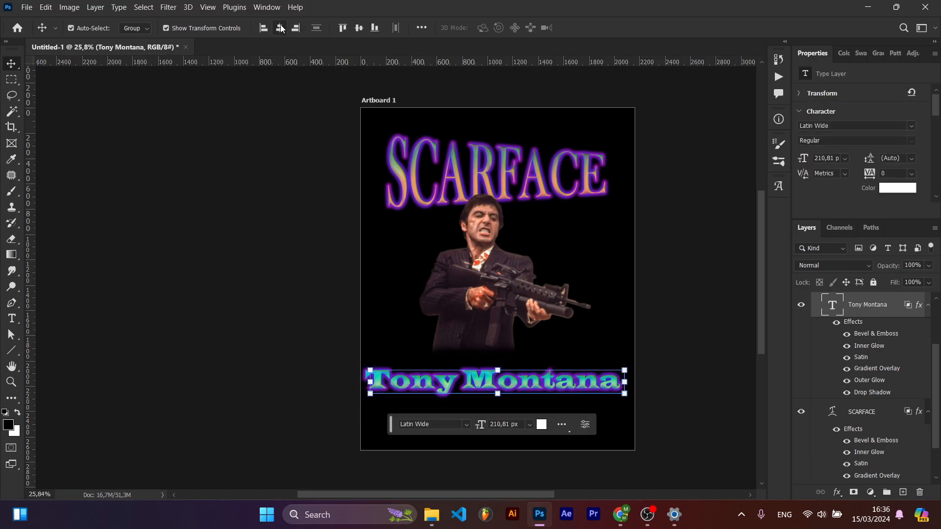
pyautogui.moveTo(497, 394); pyautogui.dragTo(544, 388)
pyautogui.click(607, 28)
pyautogui.scroll(1, 570, 353)
pyautogui.hotkey('alt', 'Tab')
pyautogui.moveTo(526, 132); pyautogui.dragTo(477, 349)
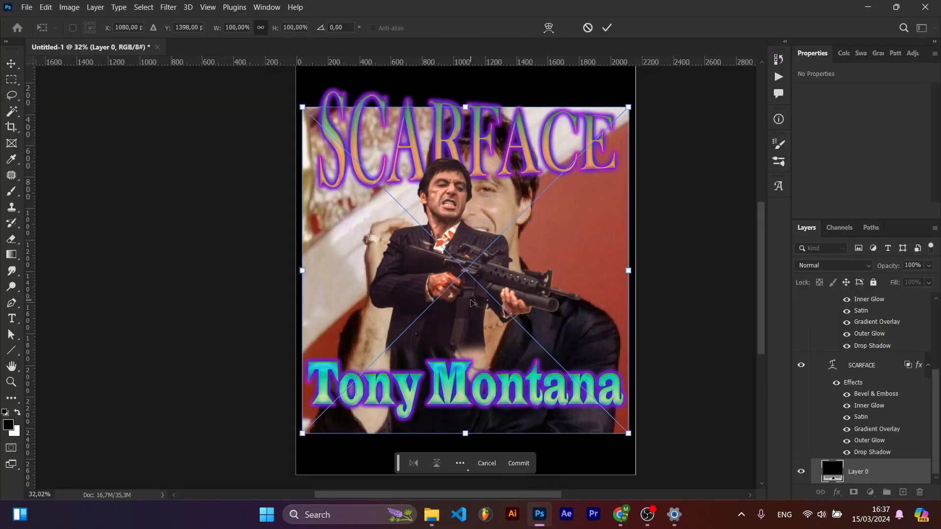
pyautogui.click(612, 27)
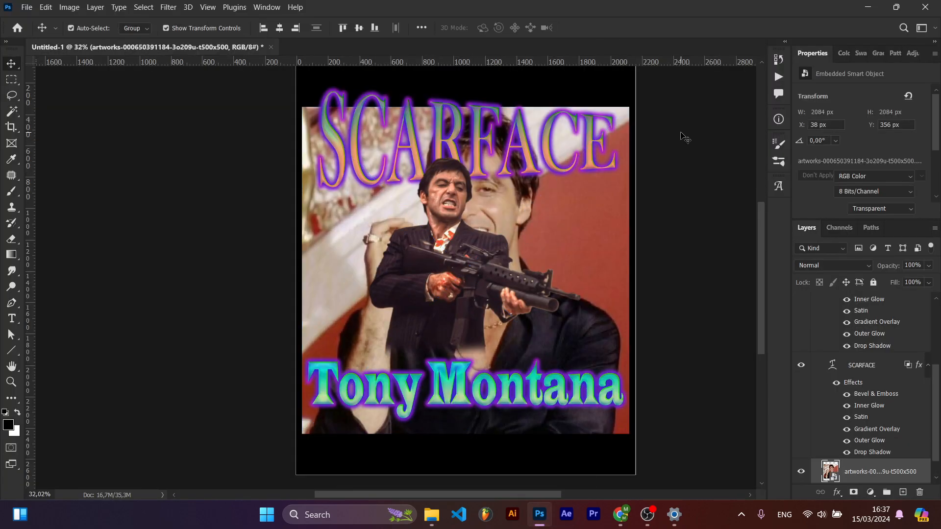
# - Bring the placed cigar portrait to the front of the layer stack and move it slightly up
pyautogui.moveTo(604, 219); pyautogui.dragTo(613, 212)
pyautogui.hotkey('ctrl', 'shift', ']')
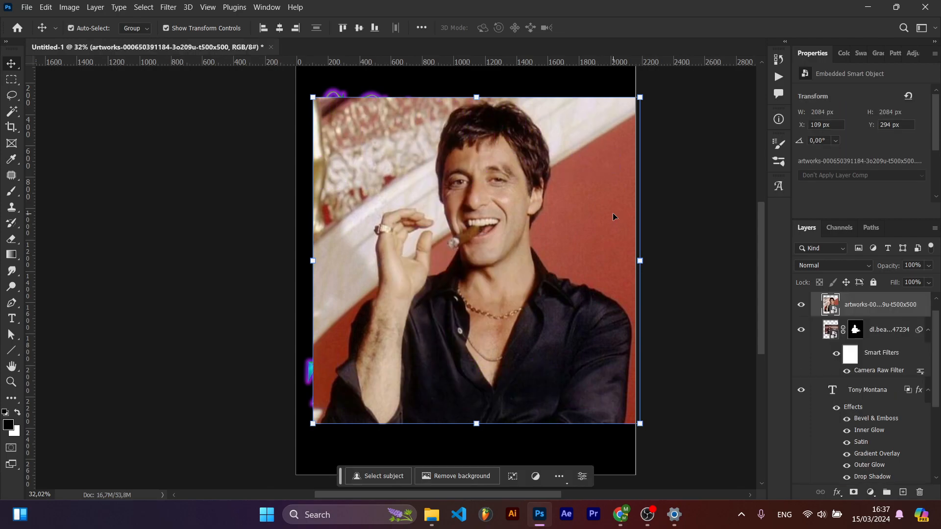
pyautogui.moveTo(574, 198); pyautogui.dragTo(562, 198)
# - Cut out the smiling man with a subject layer mask feathered 2 px and shift him slightly up
pyautogui.press('w')
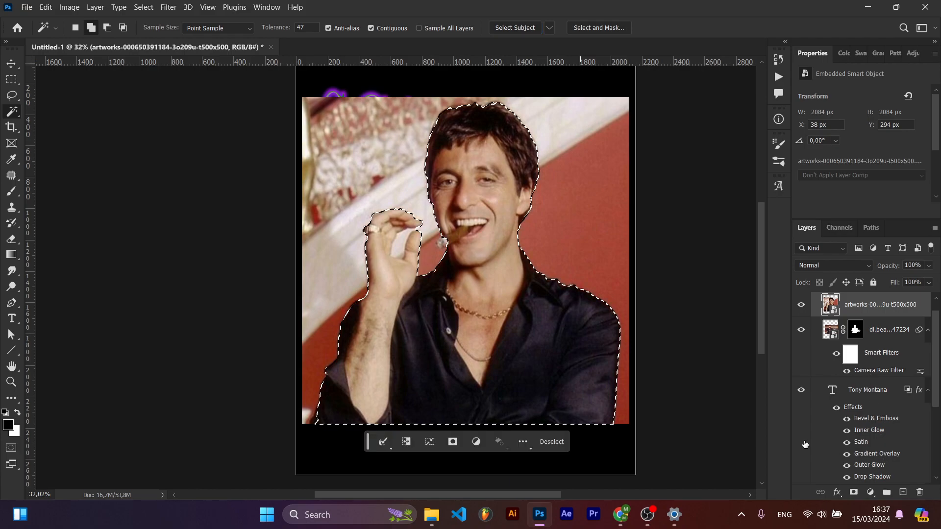
pyautogui.click(853, 492)
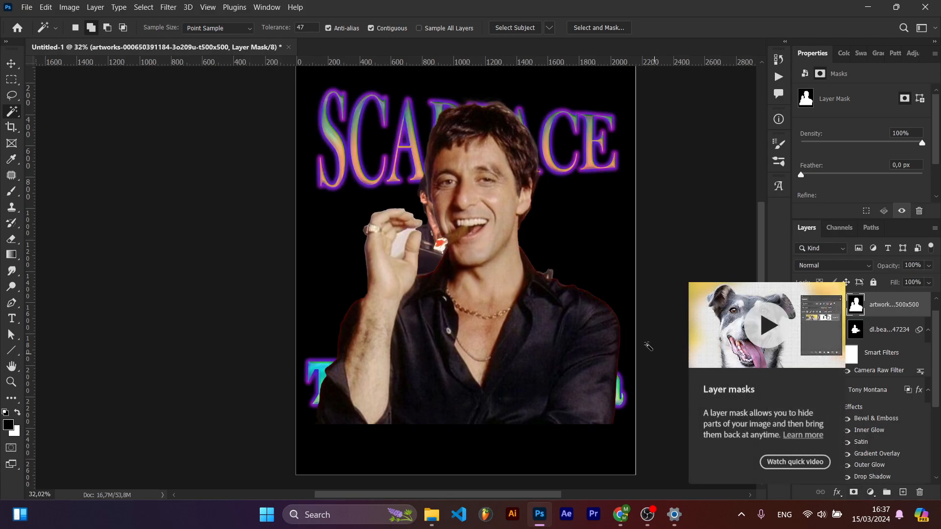
pyautogui.press('v')
pyautogui.moveTo(557, 333)
pyautogui.mouseDown()
pyautogui.moveTo(557, 309)
pyautogui.moveTo(557, 317)
pyautogui.mouseUp()
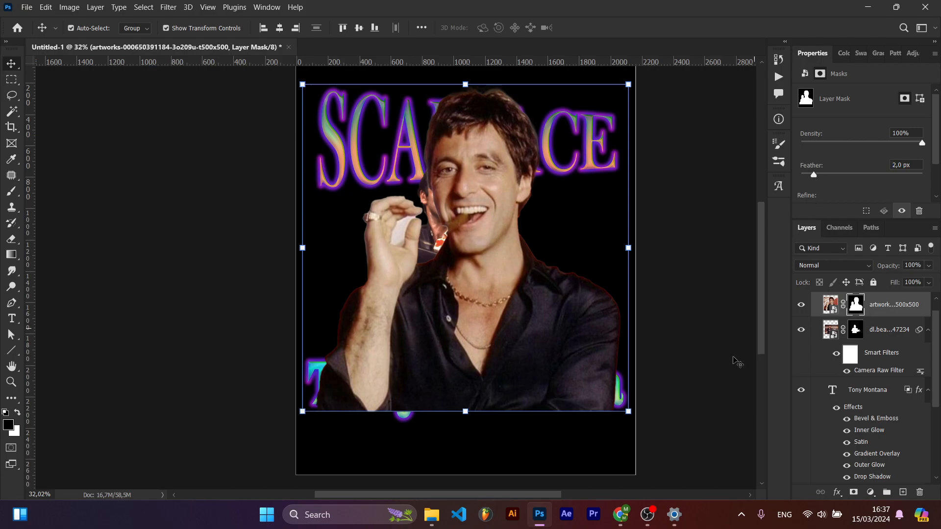
# - Paint black with a soft brush on the portrait's mask to fade out its hard bottom edge
pyautogui.press('b')
pyautogui.moveTo(420, 386)
pyautogui.mouseDown()
pyautogui.moveTo(320, 413)
pyautogui.moveTo(403, 414)
pyautogui.moveTo(329, 420)
pyautogui.mouseUp()
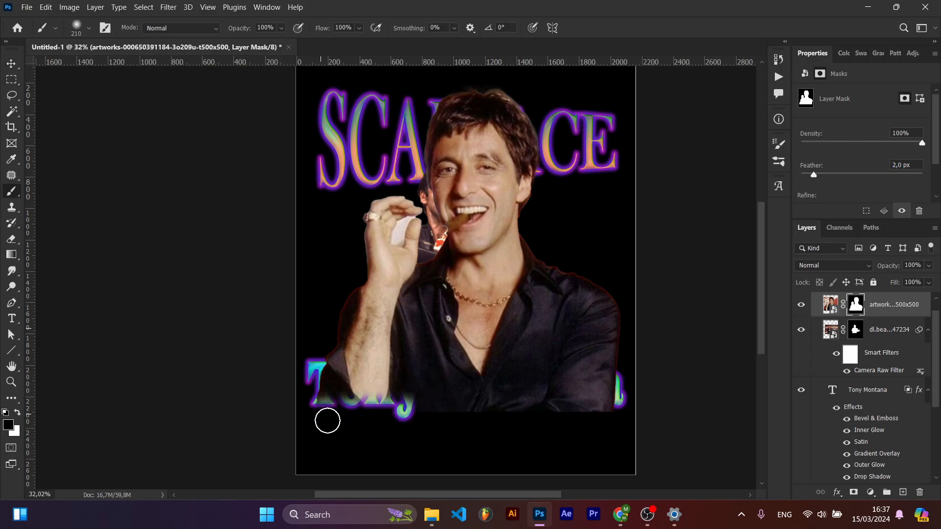
pyautogui.hotkey('ctrl', 'z')
pyautogui.moveTo(391, 429)
pyautogui.mouseDown()
pyautogui.moveTo(411, 429)
pyautogui.moveTo(354, 426)
pyautogui.moveTo(611, 423)
pyautogui.moveTo(310, 422)
pyautogui.moveTo(519, 424)
pyautogui.mouseUp()
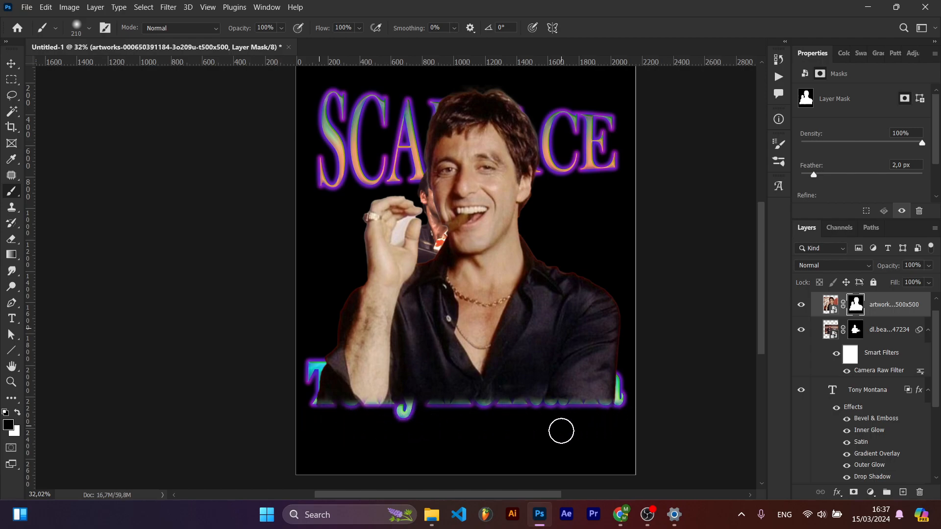
# - Copy the Camera Raw Filter from the gunman photo's layer to the smiling portrait's layer
pyautogui.scroll(-1, 563, 416)
pyautogui.press('v')
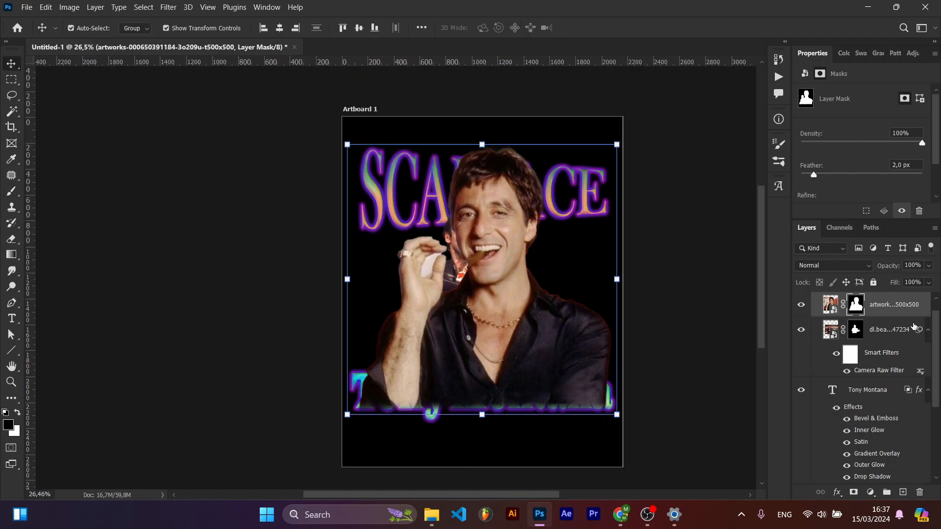
pyautogui.click(879, 375)
pyautogui.moveTo(879, 375); pyautogui.dragTo(875, 312)
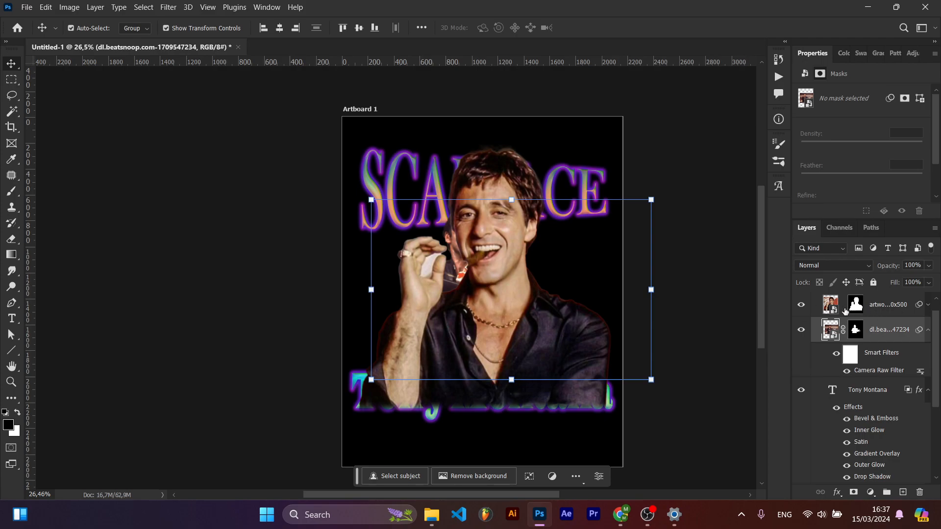
pyautogui.click(682, 269)
# - Scale the smiling cut-out to about 56% and position it to the left of the gunman
pyautogui.hotkey('ctrl', '-')
pyautogui.moveTo(478, 272); pyautogui.dragTo(516, 280)
pyautogui.moveTo(617, 177); pyautogui.dragTo(570, 223)
pyautogui.moveTo(483, 307); pyautogui.dragTo(415, 304)
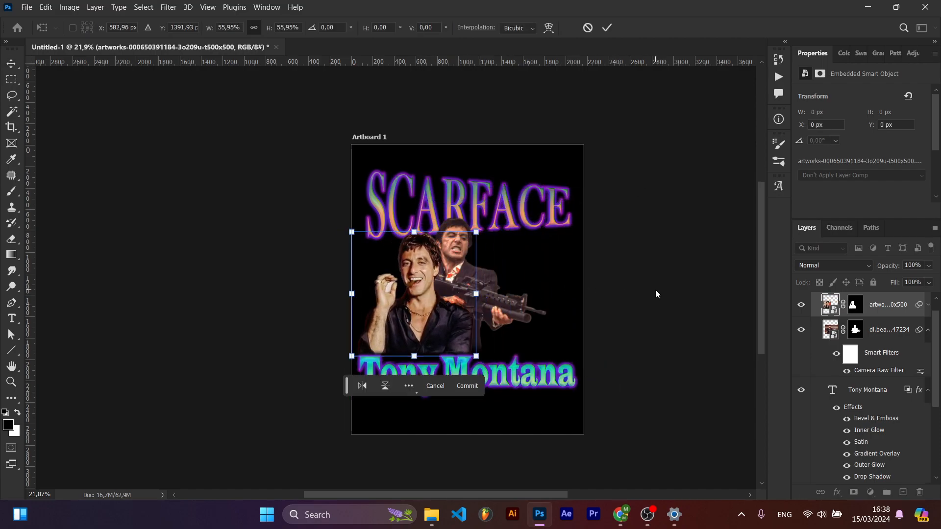
pyautogui.hotkey('ctrl', 'z')
pyautogui.press('Return')
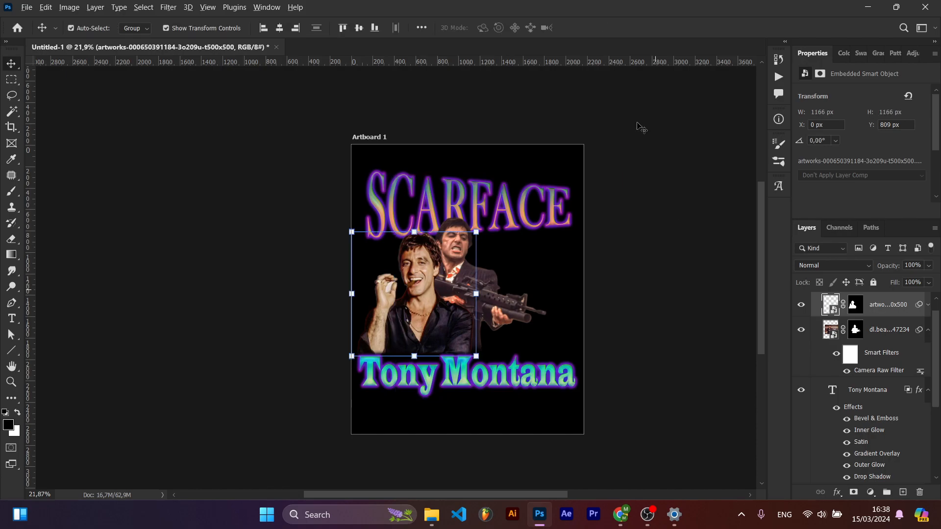
pyautogui.click(589, 258)
# - Place scar83blue-main.webp from the Scarface non ss folder into the Photoshop poster
pyautogui.scroll(2, 496, 253)
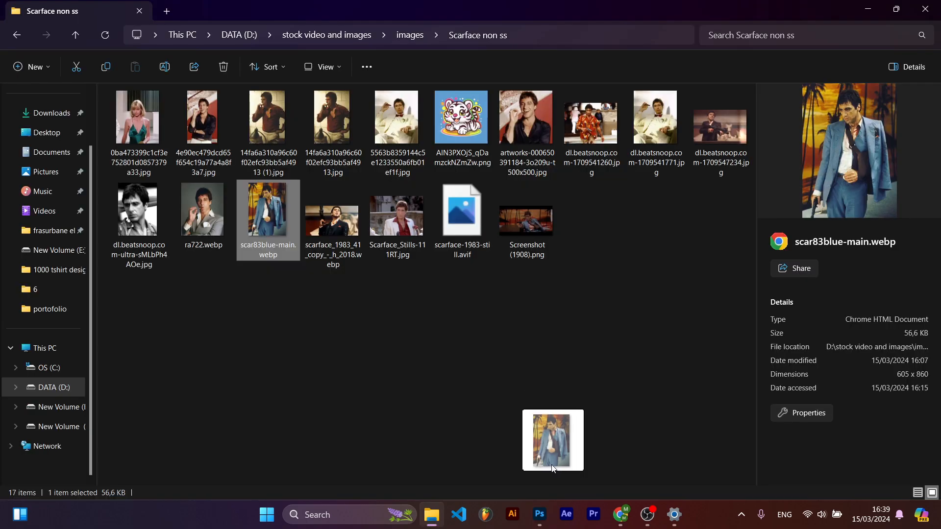
pyautogui.moveTo(556, 431); pyautogui.dragTo(337, 293)
pyautogui.click(607, 28)
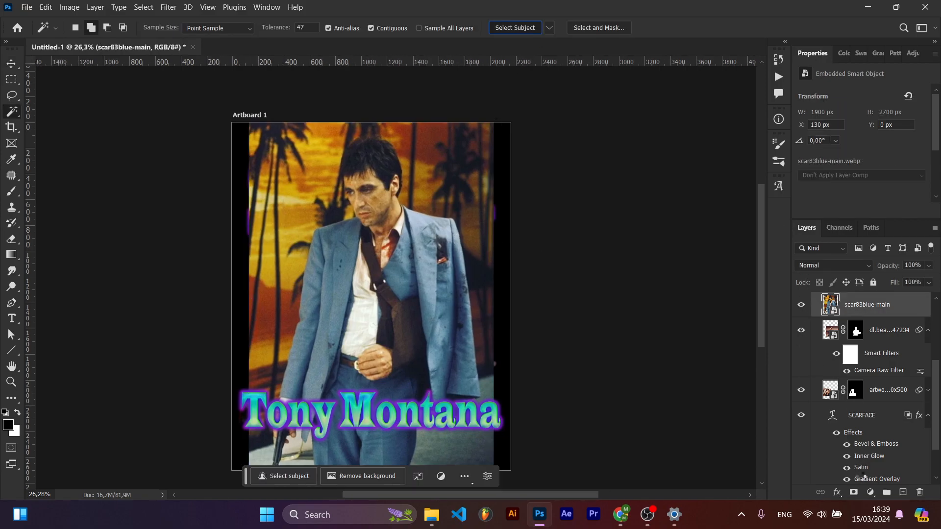
# - Mask the blue-suit photo to its subject and paint away the leftover background beside his face
pyautogui.click(853, 492)
pyautogui.scroll(5, 322, 135)
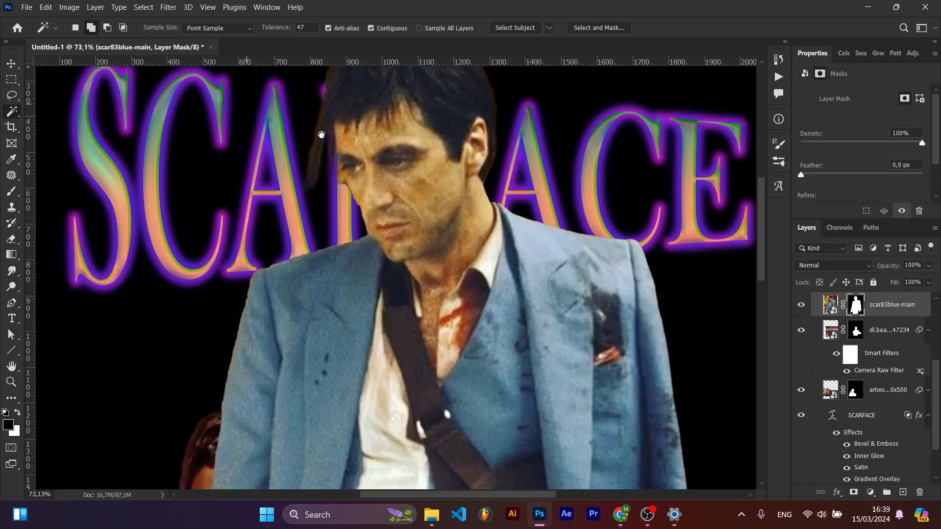
pyautogui.scroll(4, 322, 135)
pyautogui.press('b')
pyautogui.moveTo(279, 235)
pyautogui.mouseDown()
pyautogui.moveTo(280, 197)
pyautogui.moveTo(280, 211)
pyautogui.moveTo(314, 172)
pyautogui.moveTo(303, 148)
pyautogui.moveTo(301, 64)
pyautogui.moveTo(338, 203)
pyautogui.mouseUp()
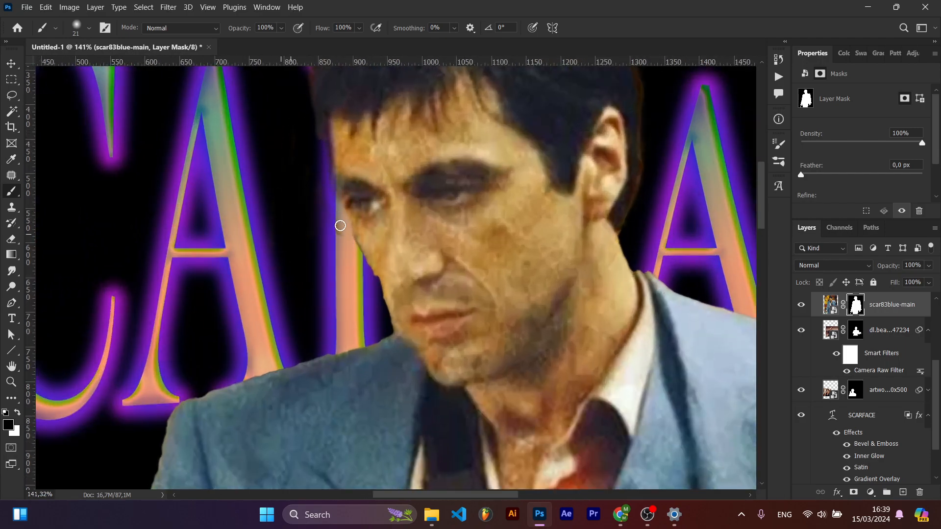
# - Scale down the blue-suited cut-out and position it to the right of the gunman, above the Tony Montana text
pyautogui.scroll(-10, 338, 204)
pyautogui.press('v')
pyautogui.moveTo(421, 319)
pyautogui.mouseDown()
pyautogui.moveTo(414, 294)
pyautogui.moveTo(427, 310)
pyautogui.mouseUp()
pyautogui.hotkey('ctrl', 't')
pyautogui.moveTo(489, 152); pyautogui.dragTo(457, 209)
pyautogui.moveTo(388, 287); pyautogui.dragTo(398, 293)
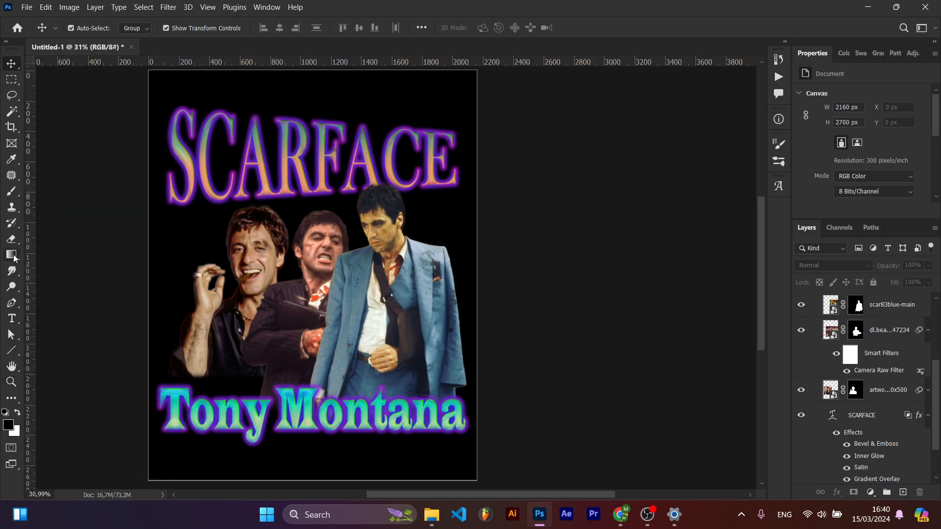
# - Draw a black circle about 594 px in diameter over the blue-suited figure's lower body with the Ellipse tool
pyautogui.click(13, 260)
pyautogui.click(11, 350)
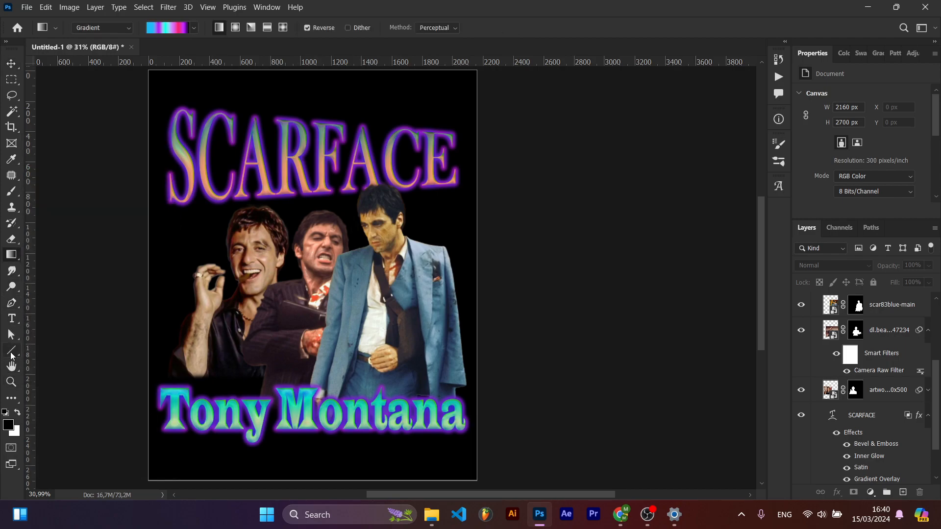
pyautogui.click(64, 362)
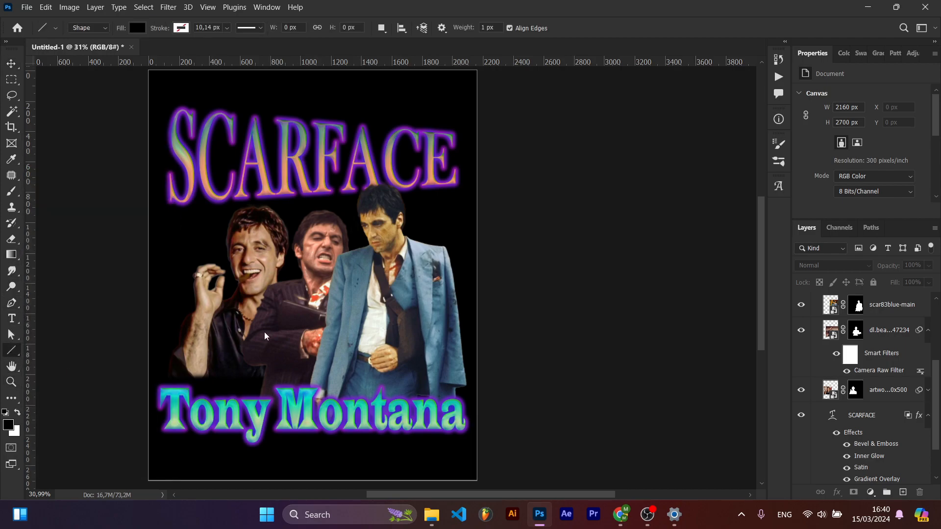
pyautogui.moveTo(352, 310); pyautogui.dragTo(411, 329)
pyautogui.hotkey('ctrl', 'z')
pyautogui.moveTo(344, 314); pyautogui.dragTo(449, 404)
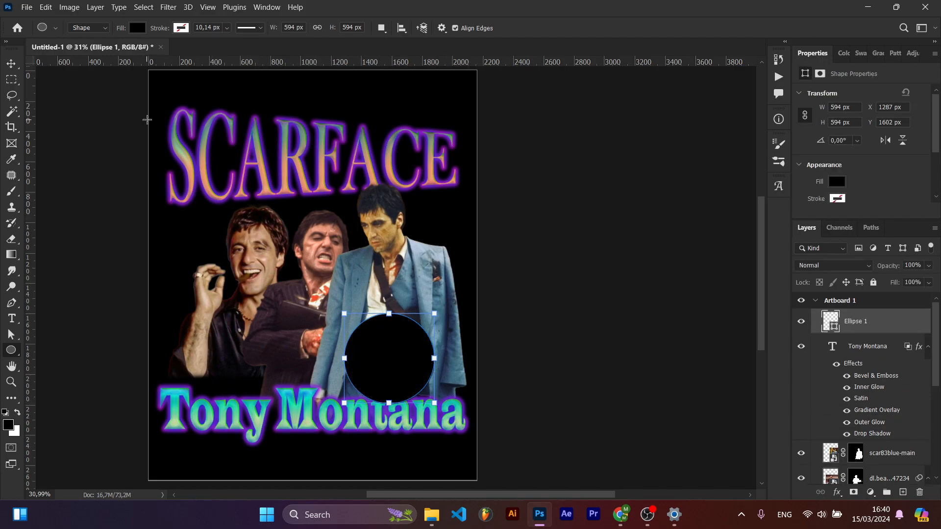
# - Move the laughing cigar cut-out's layer above the black circle and clip it to the circle with a clipping mask
pyautogui.press('v')
pyautogui.moveTo(248, 239); pyautogui.dragTo(384, 289)
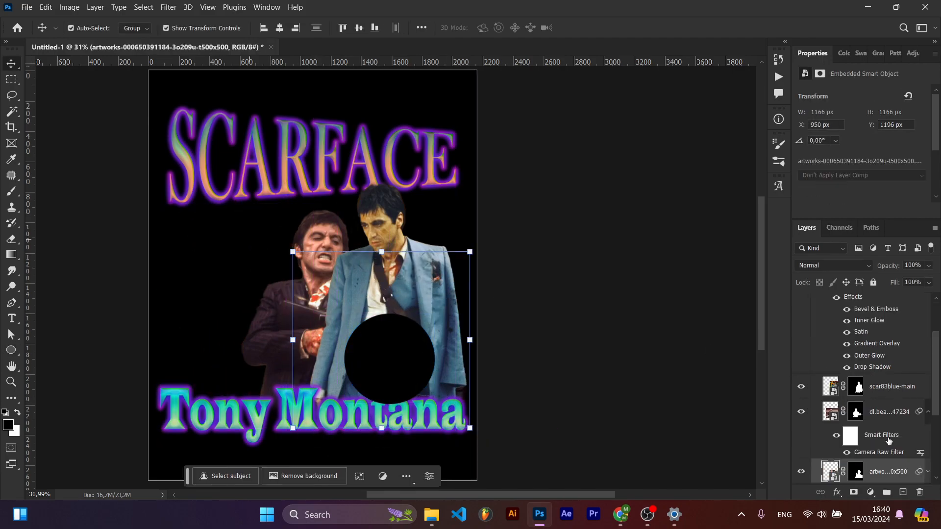
pyautogui.moveTo(887, 472); pyautogui.dragTo(896, 326)
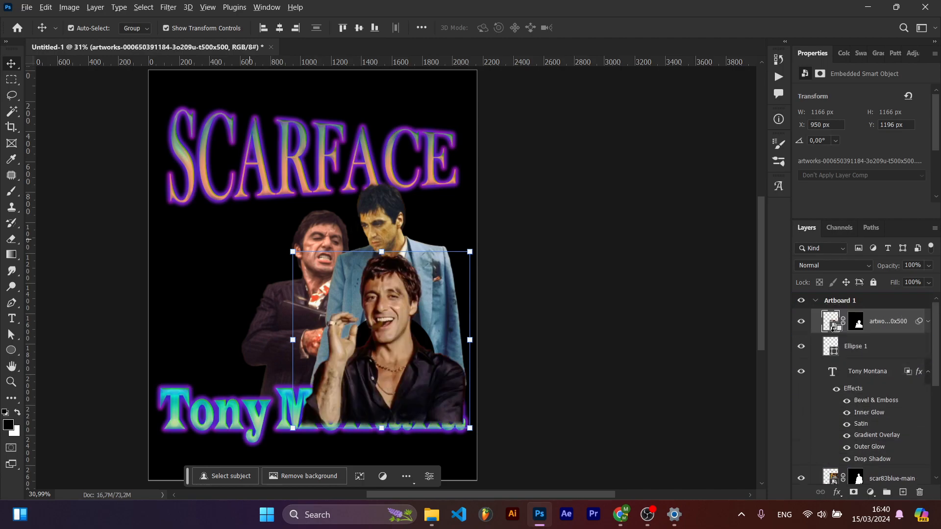
pyautogui.keyDown('alt'); pyautogui.click(832, 327); pyautogui.keyUp('alt')
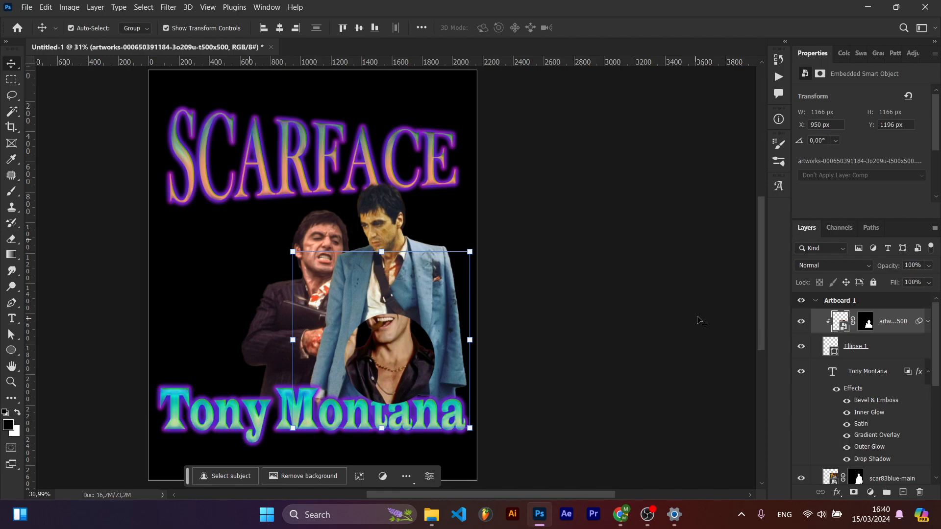
pyautogui.hotkey('ctrl', 'alt', 'g')
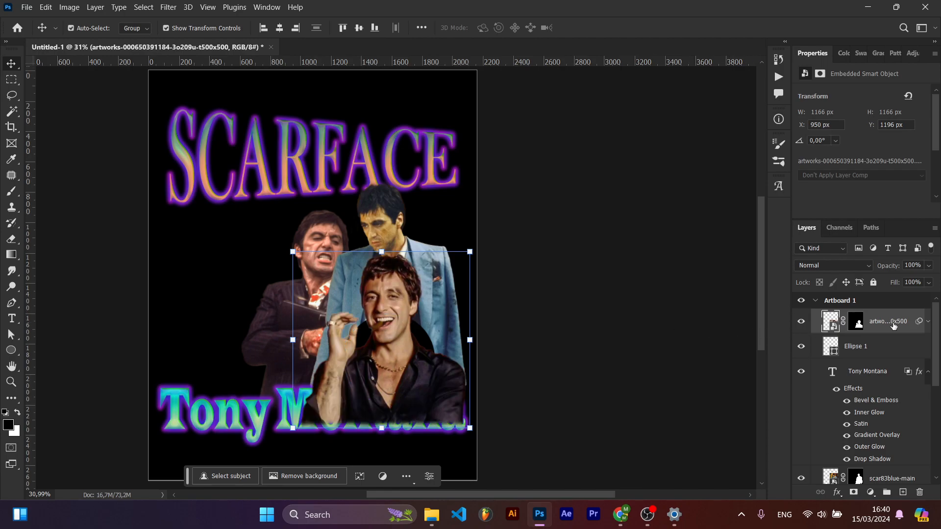
pyautogui.rightClick(893, 327)
pyautogui.click(812, 291)
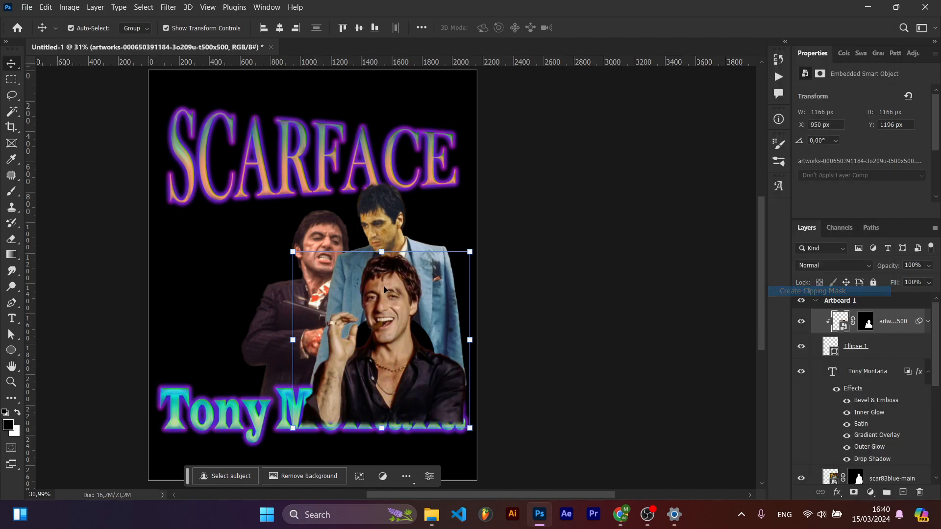
# - Scale the clipped laughing photo to about 55% and position it so the figure fits inside the circle
pyautogui.moveTo(399, 354); pyautogui.dragTo(401, 386)
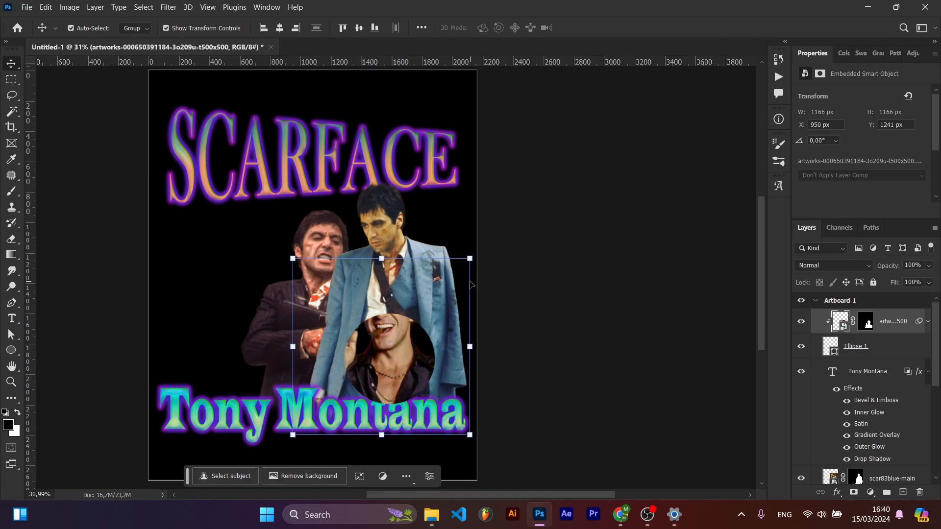
pyautogui.moveTo(470, 259); pyautogui.dragTo(425, 303)
pyautogui.moveTo(369, 346); pyautogui.dragTo(373, 360)
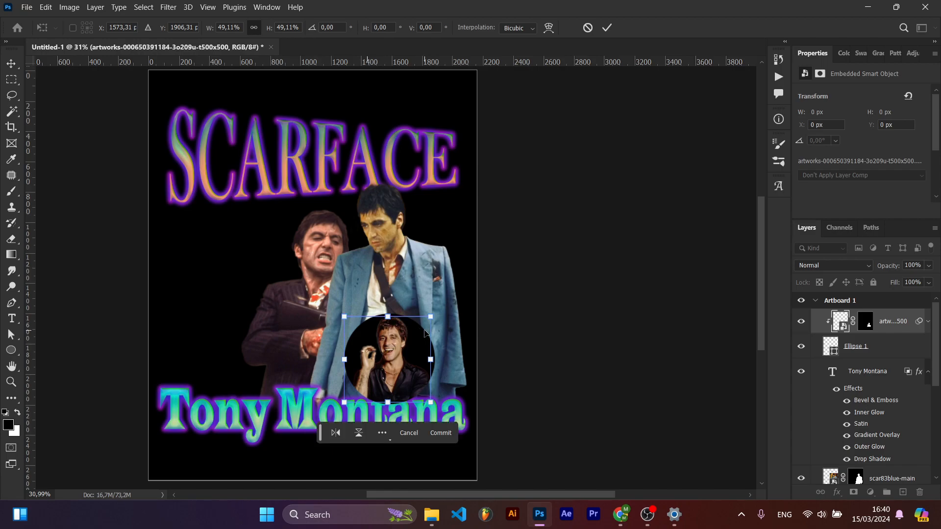
pyautogui.moveTo(428, 317); pyautogui.dragTo(439, 310)
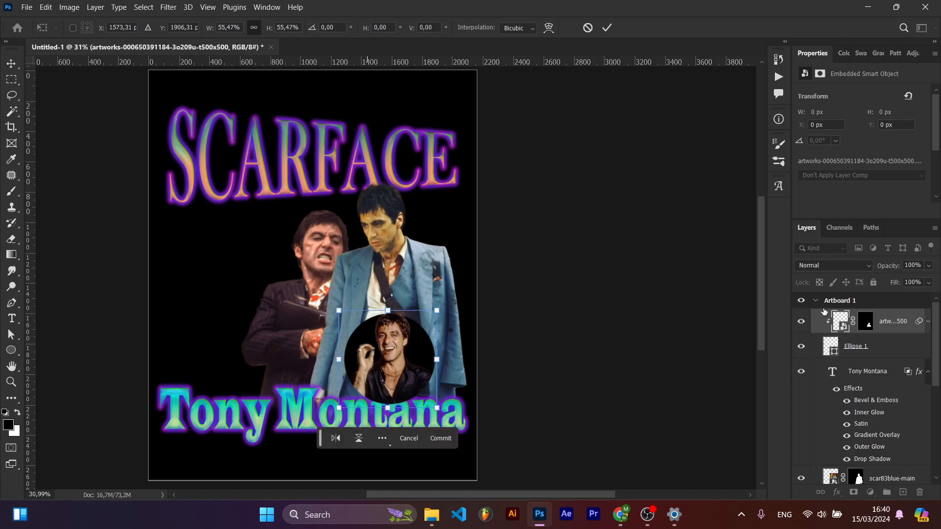
pyautogui.press('Return')
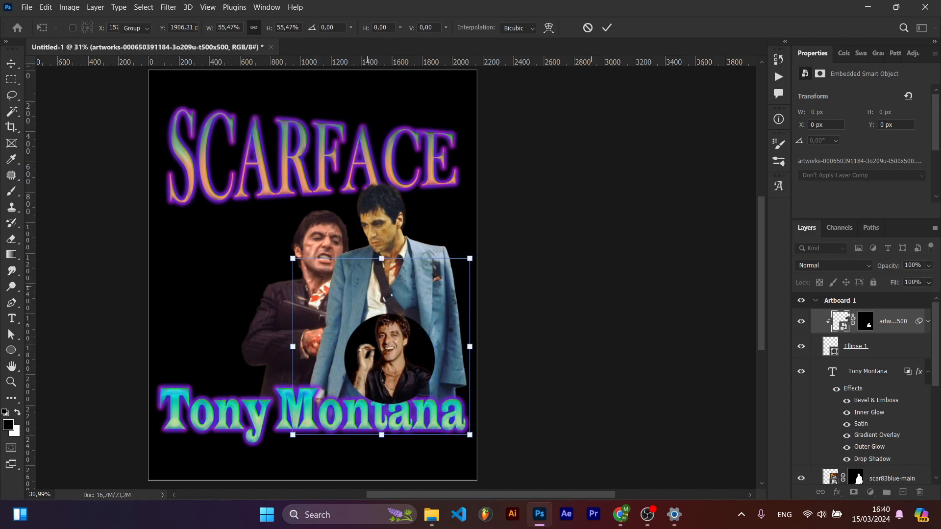
# - Change the circle's fill color to white
pyautogui.click(875, 346)
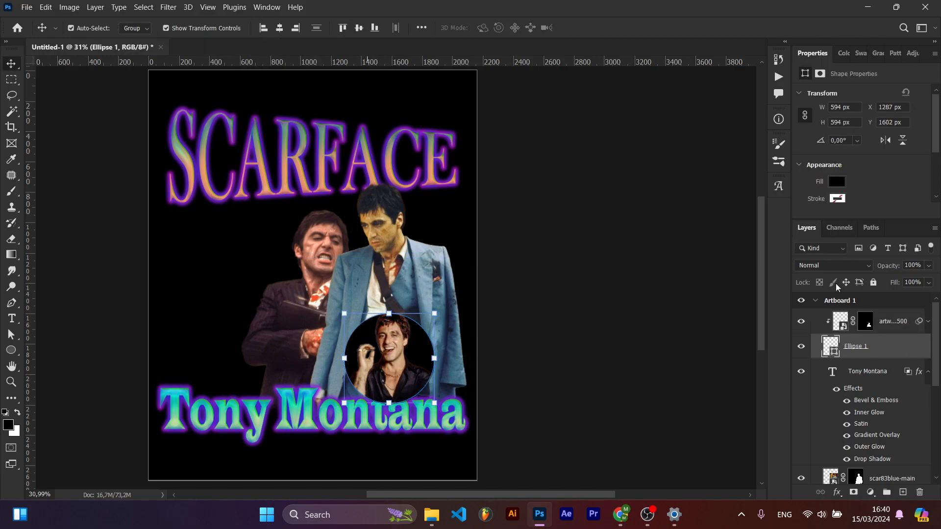
pyautogui.click(836, 199)
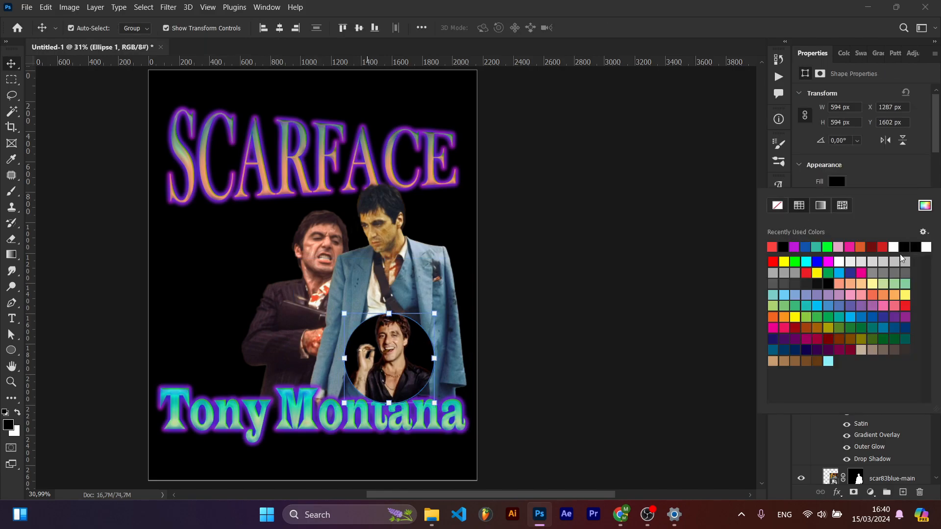
pyautogui.click(922, 245)
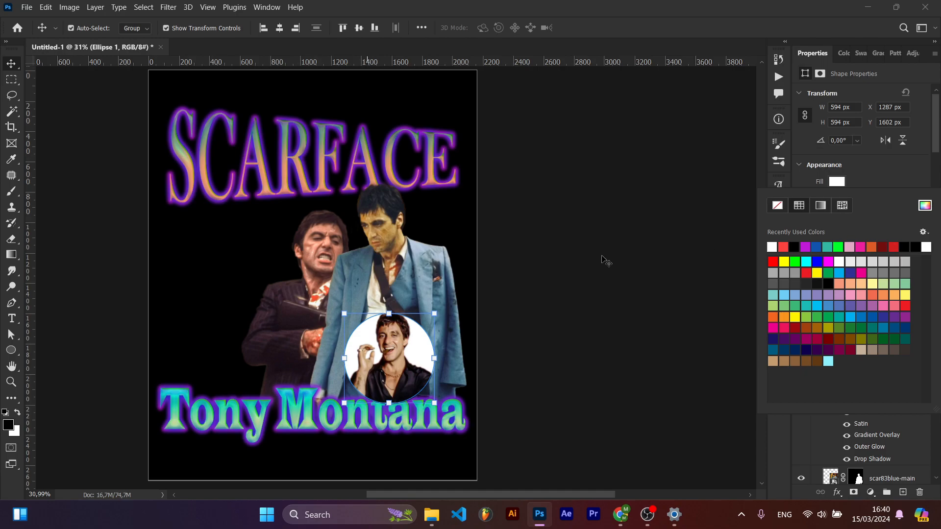
pyautogui.click(607, 262)
# - Enlarge the circle together with its clipped photo to about 111% and reposition them over the blue suit's lower part
pyautogui.click(813, 346)
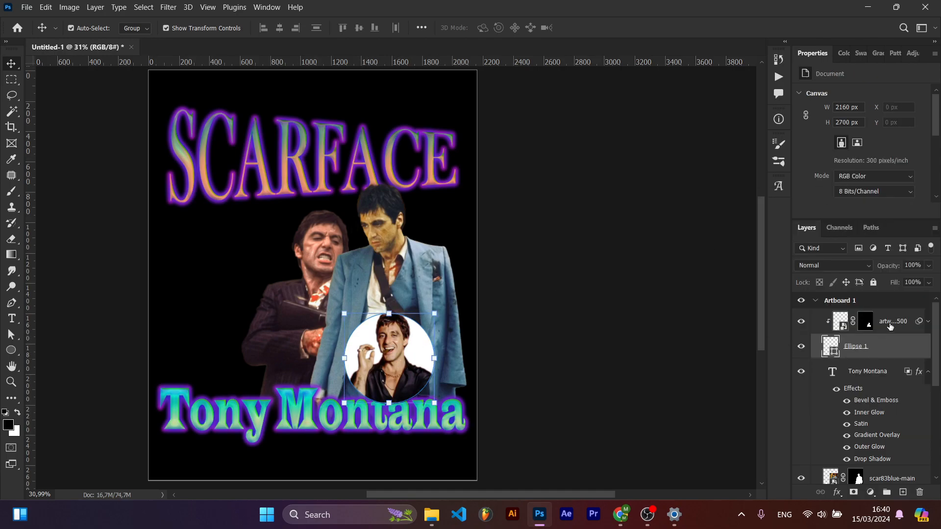
pyautogui.hotkey('ctrl', 't')
pyautogui.moveTo(380, 365)
pyautogui.mouseDown()
pyautogui.moveTo(398, 345)
pyautogui.moveTo(398, 361)
pyautogui.mouseUp()
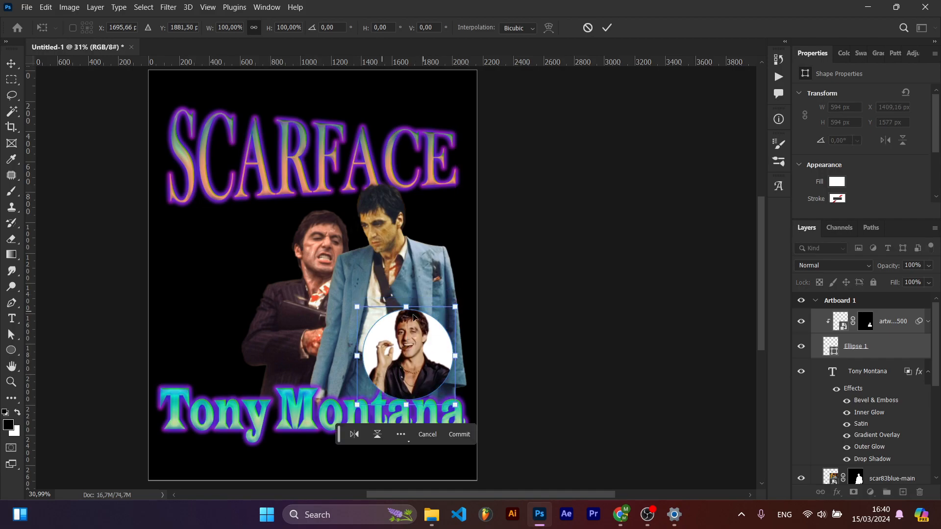
pyautogui.moveTo(356, 311); pyautogui.dragTo(352, 293)
pyautogui.moveTo(421, 341); pyautogui.dragTo(408, 347)
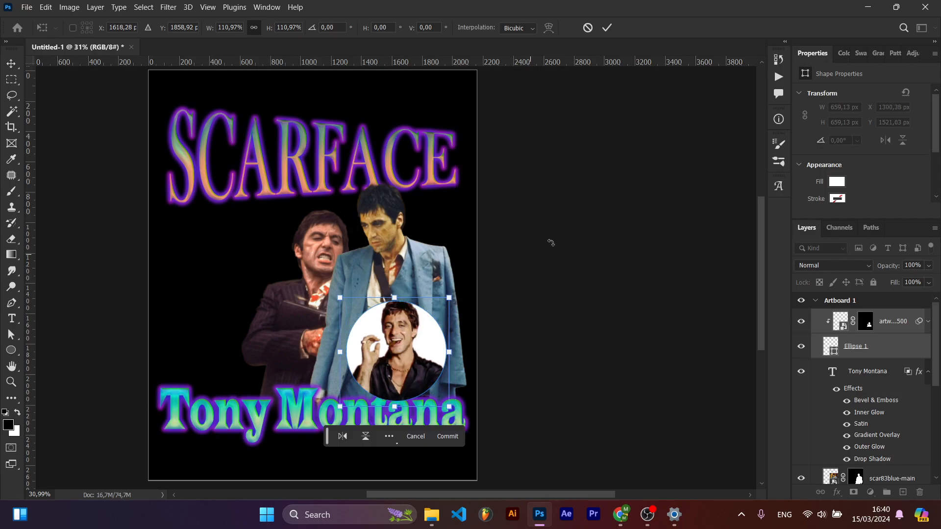
pyautogui.click(605, 29)
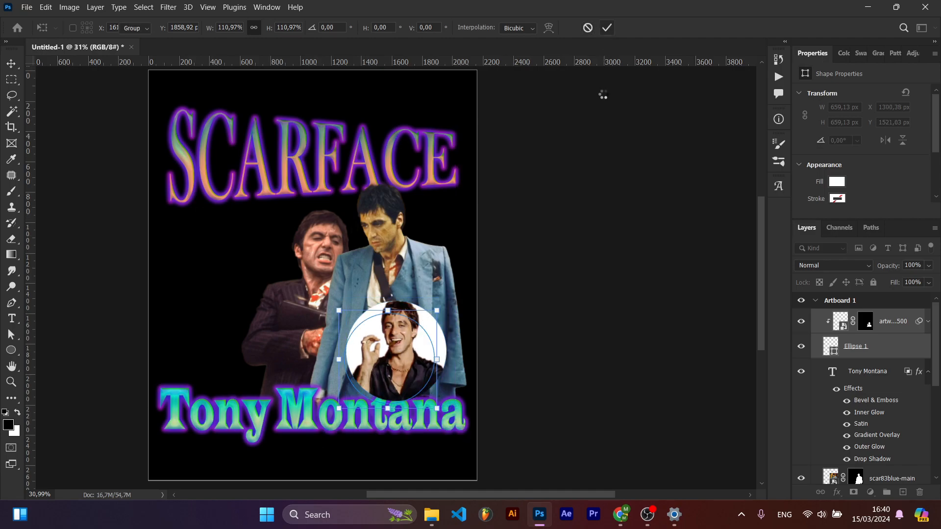
pyautogui.click(484, 308)
# - Scale the clipped laughing photo to about 93% and nudge it down and left within the white circle
pyautogui.click(876, 348)
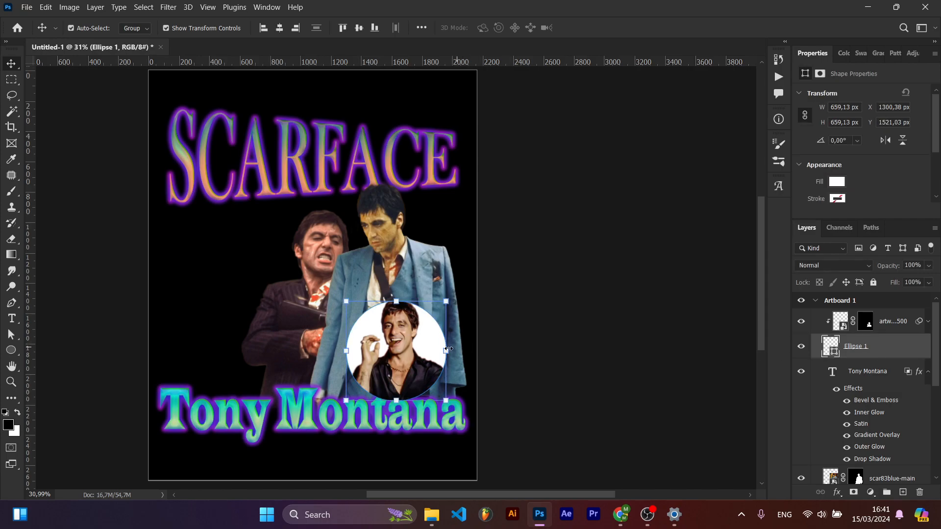
pyautogui.click(905, 331)
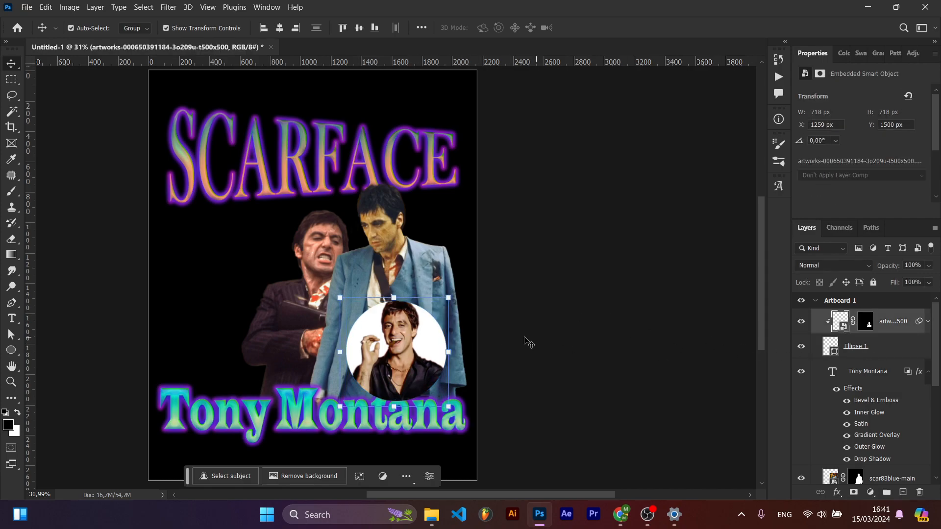
pyautogui.moveTo(399, 333)
pyautogui.mouseDown()
pyautogui.moveTo(392, 349)
pyautogui.moveTo(396, 340)
pyautogui.mouseUp()
pyautogui.moveTo(446, 304); pyautogui.dragTo(437, 308)
pyautogui.moveTo(396, 348); pyautogui.dragTo(398, 339)
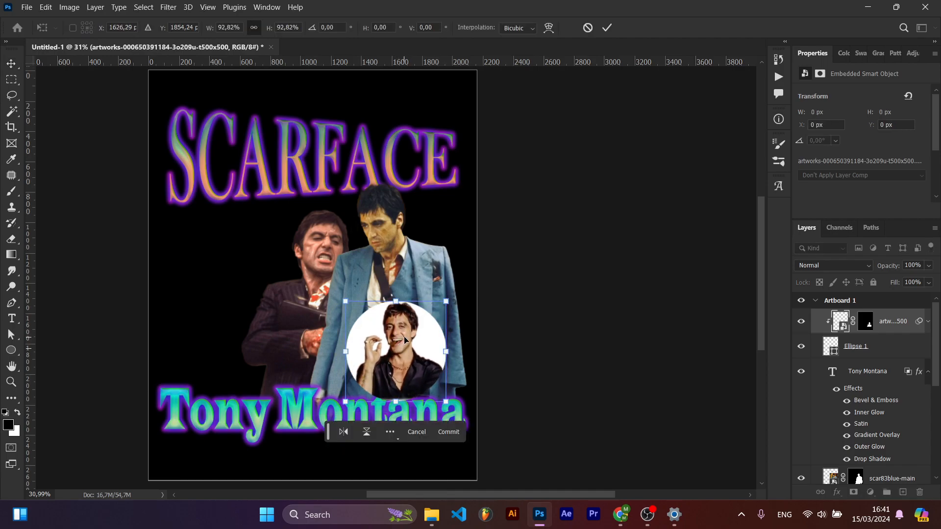
pyautogui.press('Down')
pyautogui.press('Down')
pyautogui.press('Down')
pyautogui.press('Down')
pyautogui.press('Down')
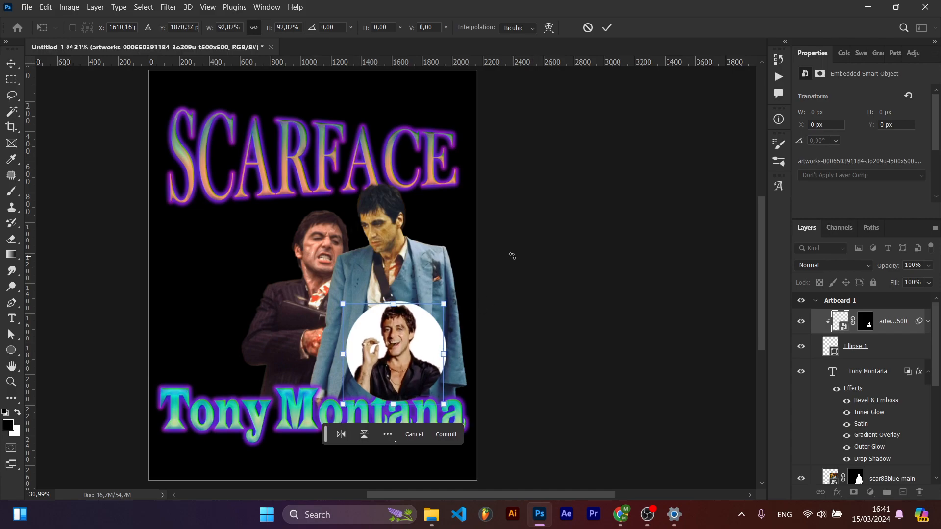
pyautogui.press('Left')
pyautogui.press('Return')
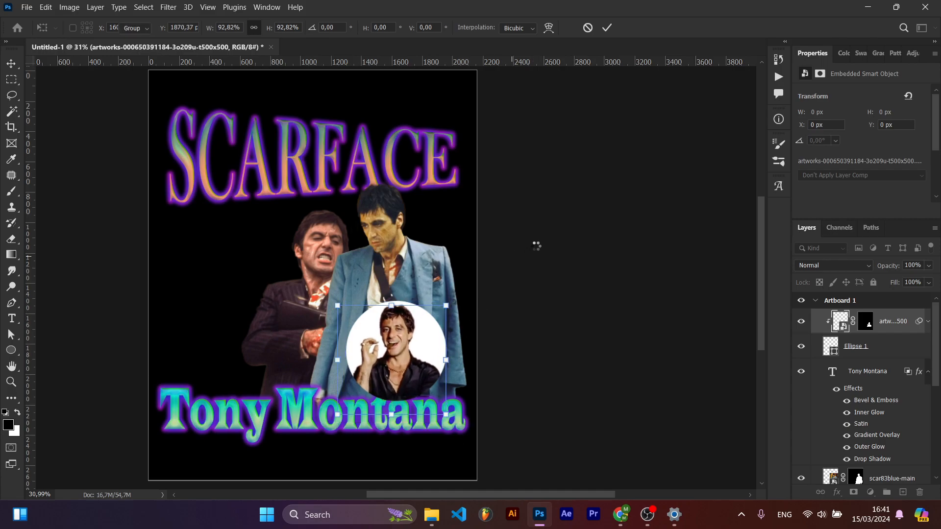
# - Place 5563b8359144c5e1233550a6fb01ef1f.jpg into the poster and mask it to the seated man in the white suit
pyautogui.moveTo(396, 139); pyautogui.dragTo(343, 279)
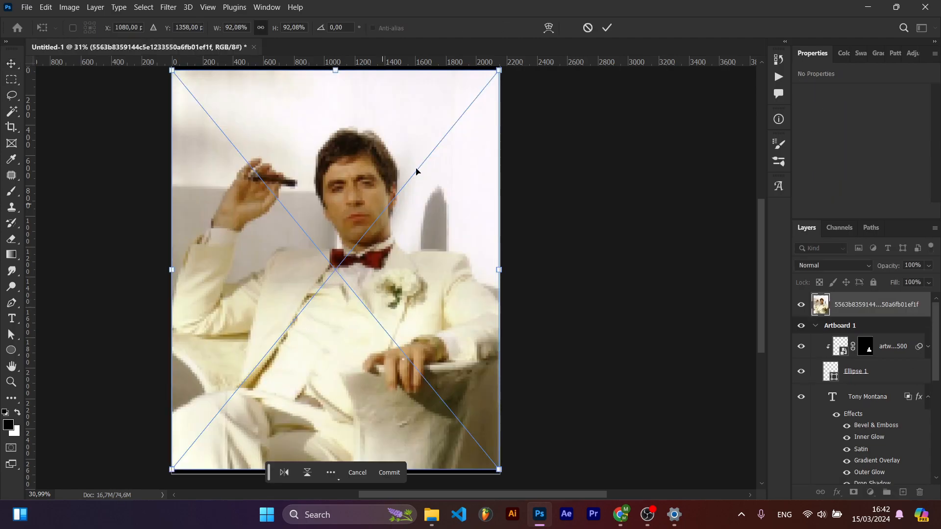
pyautogui.click(608, 28)
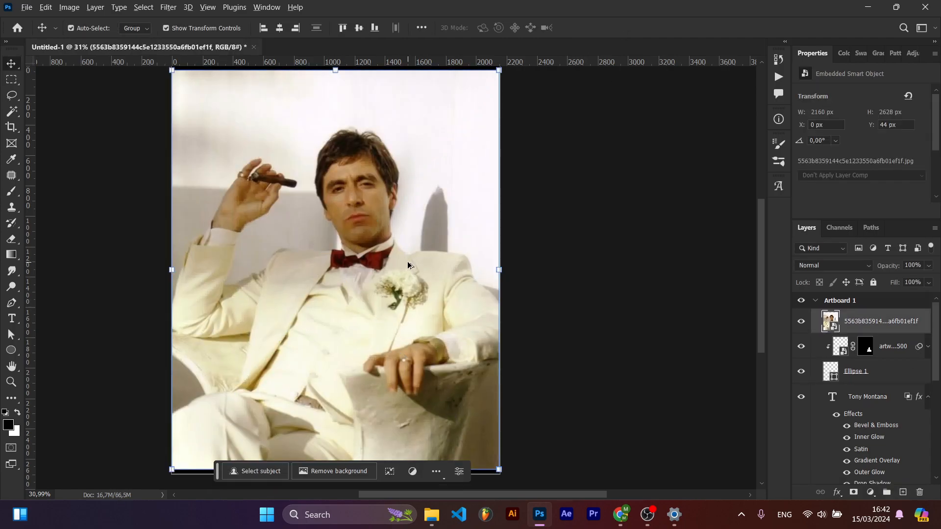
pyautogui.scroll(-1, 408, 261)
pyautogui.press('w')
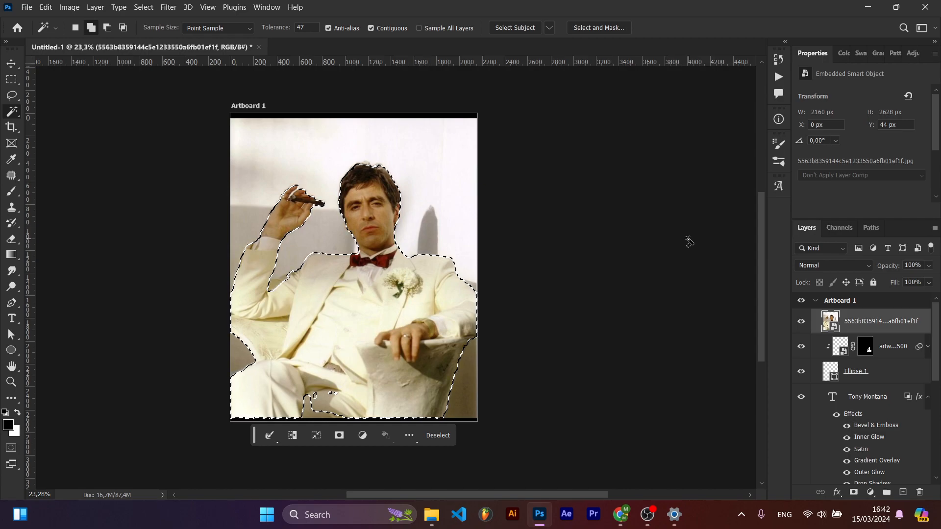
pyautogui.click(852, 491)
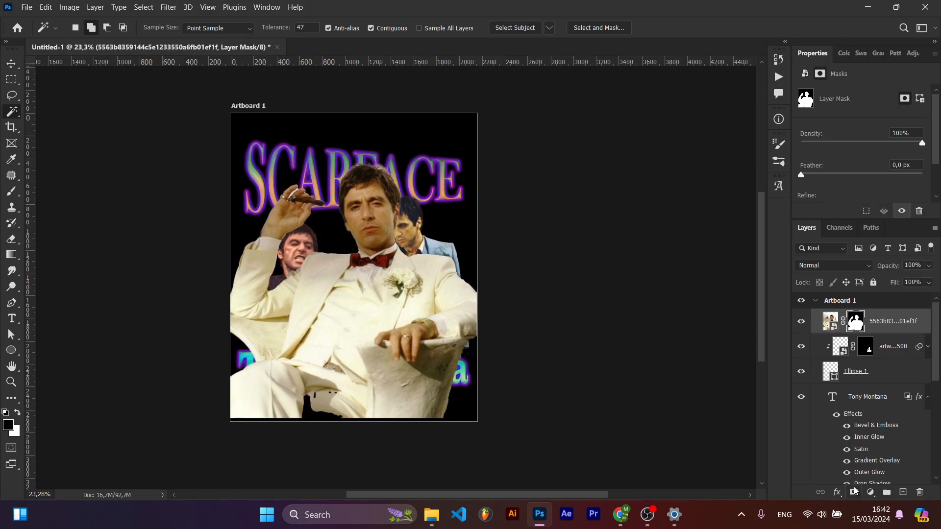
# - Scale the white-suited cut-out to about 60% and place it behind the gunman and the blue-suited figure
pyautogui.press('v')
pyautogui.moveTo(450, 237); pyautogui.dragTo(440, 247)
pyautogui.moveTo(474, 92); pyautogui.dragTo(427, 153)
pyautogui.moveTo(368, 244)
pyautogui.mouseDown()
pyautogui.moveTo(356, 274)
pyautogui.moveTo(339, 275)
pyautogui.moveTo(352, 250)
pyautogui.mouseUp()
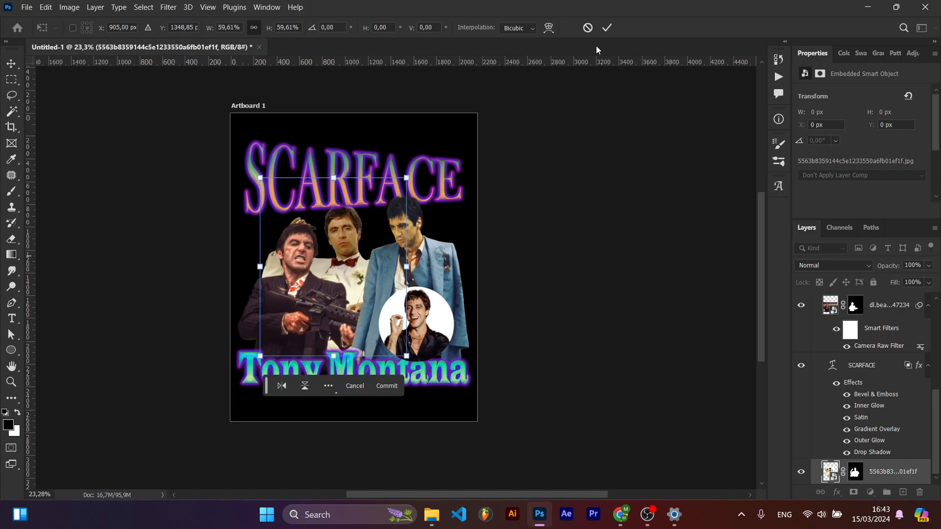
pyautogui.click(608, 30)
# - Send the SCARFACE title one layer down, behind the white-suited cut-out
pyautogui.scroll(2, 387, 180)
pyautogui.click(360, 183)
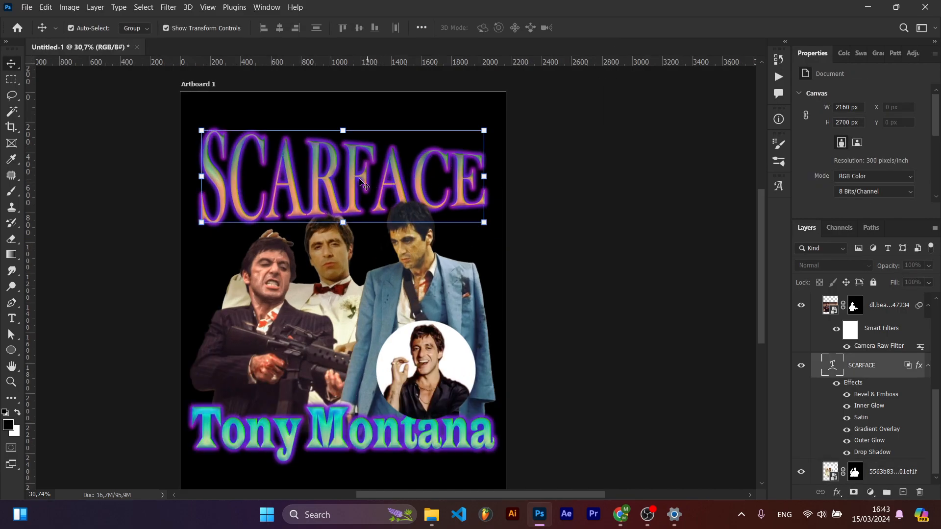
pyautogui.hotkey('ctrl', '[')
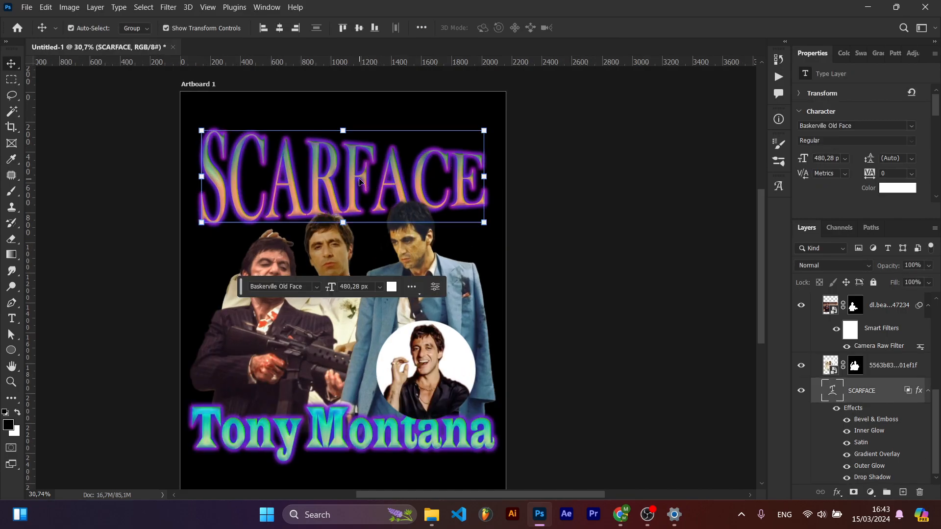
pyautogui.click(550, 254)
# - Shift the white-suited cut-out and the SCARFACE title slightly upward
pyautogui.scroll(1, 381, 165)
pyautogui.moveTo(318, 268); pyautogui.dragTo(321, 254)
pyautogui.moveTo(384, 181); pyautogui.dragTo(384, 170)
# - Change the SCARFACE title's Satin effect color to red ff0000 in its layer style
pyautogui.scroll(2, 384, 171)
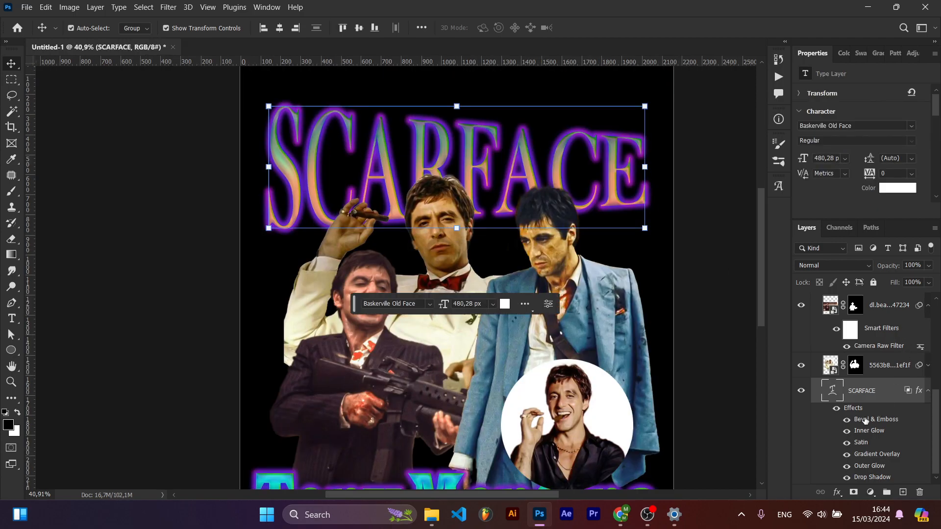
pyautogui.doubleClick(804, 393)
pyautogui.click(734, 212)
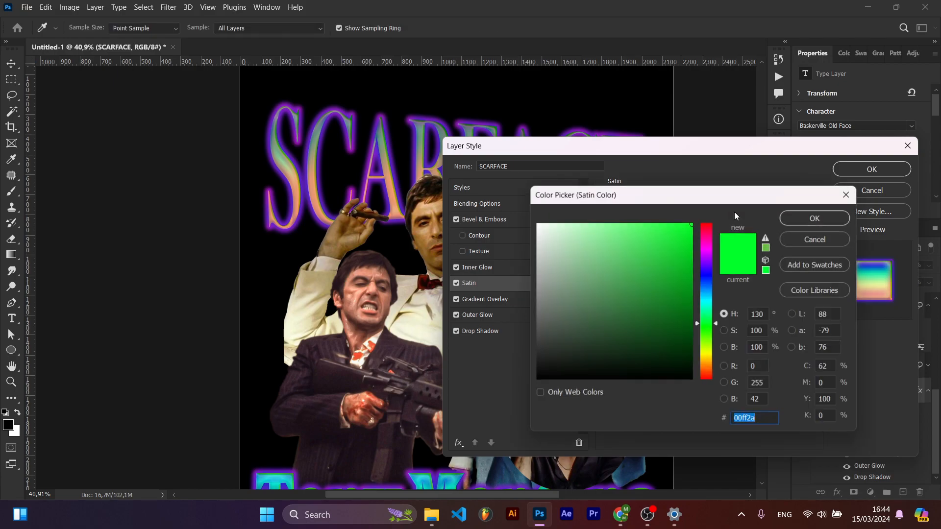
pyautogui.moveTo(703, 236); pyautogui.dragTo(707, 213)
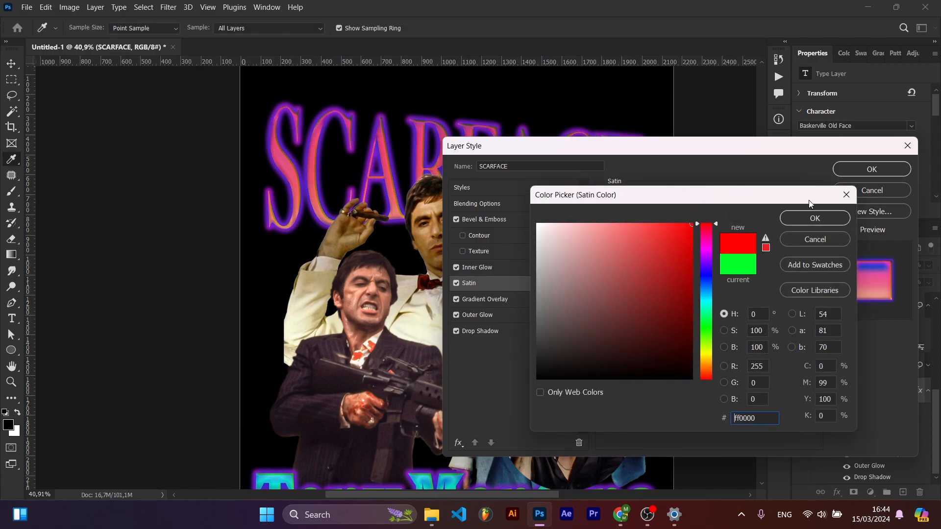
pyautogui.click(833, 218)
pyautogui.click(880, 169)
pyautogui.click(737, 173)
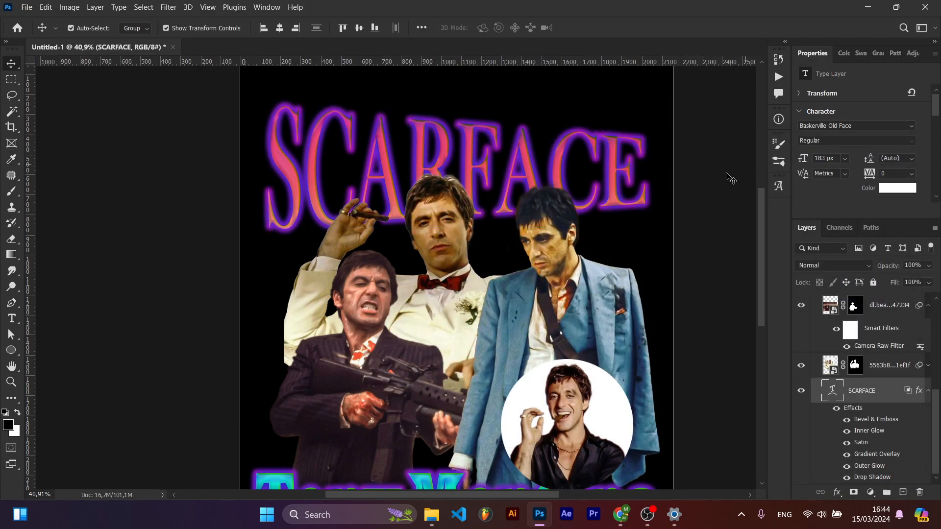
# - Raise the SCARFACE title slightly above the figures' heads and select the blue-suited cut-out
pyautogui.moveTo(616, 170); pyautogui.dragTo(616, 164)
pyautogui.click(615, 306)
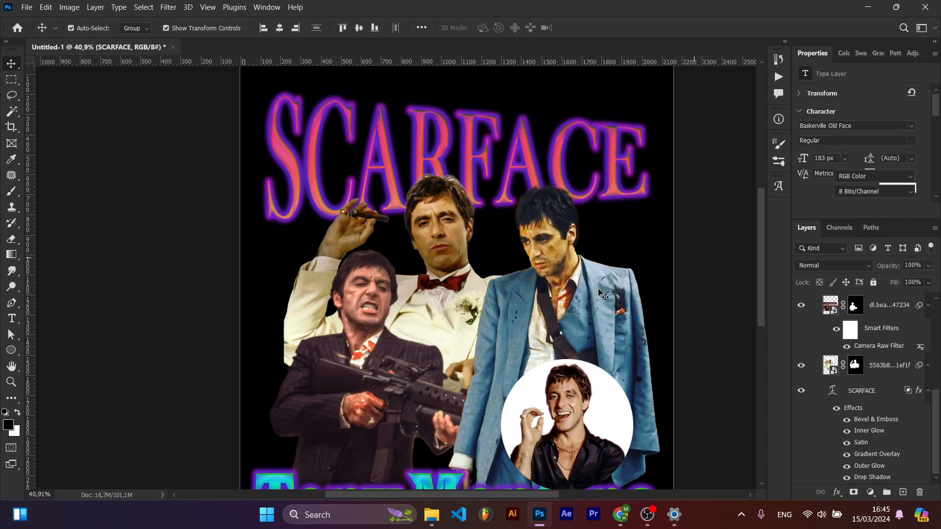
pyautogui.scroll(-3, 701, 317)
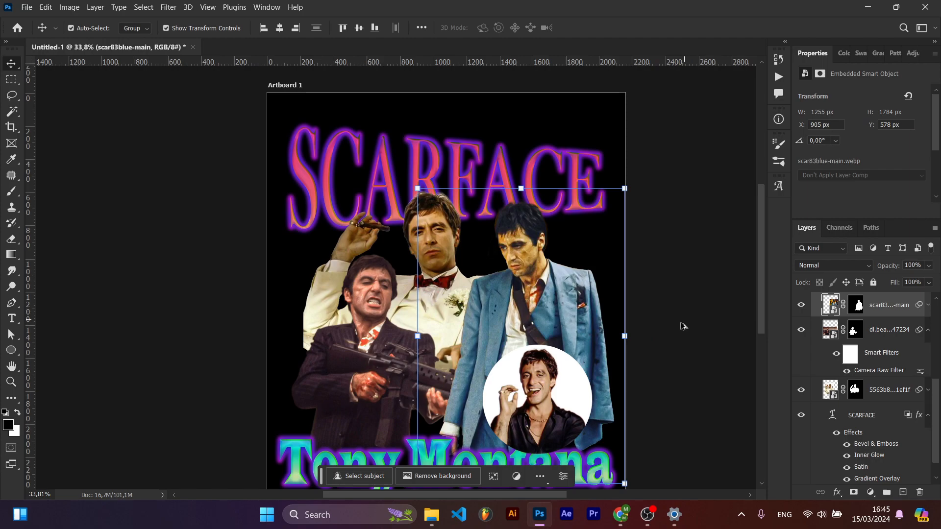
pyautogui.scroll(-3, 679, 335)
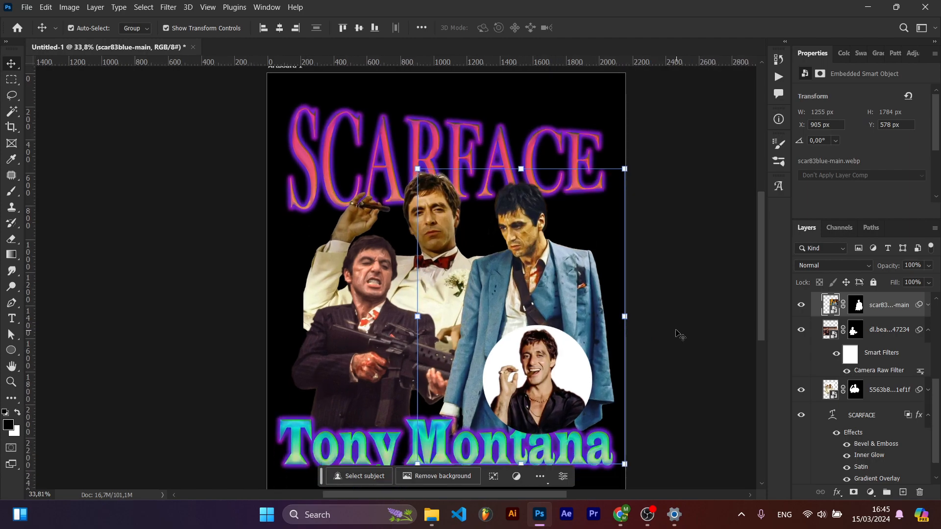
# - Target the layer mask of the dark-suited gunman cut-out with the Brush tool
pyautogui.click(808, 333)
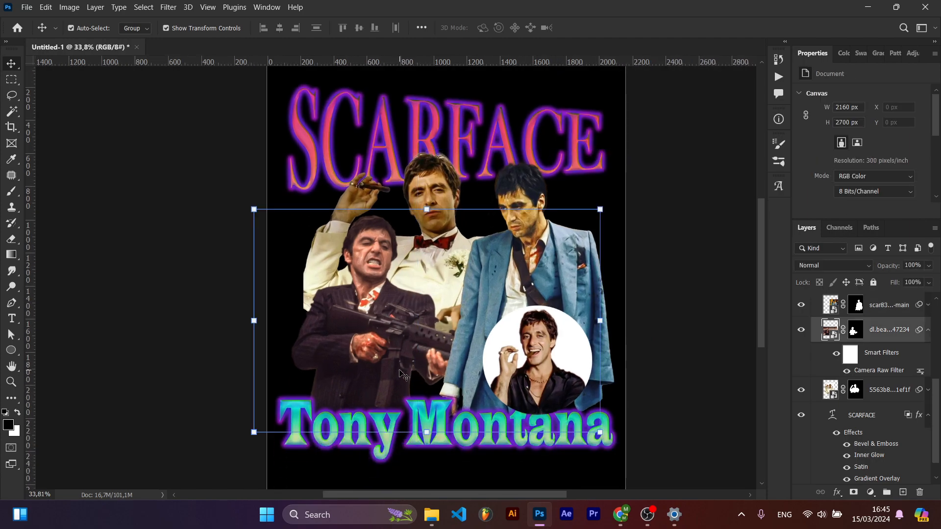
pyautogui.click(855, 332)
pyautogui.press('b')
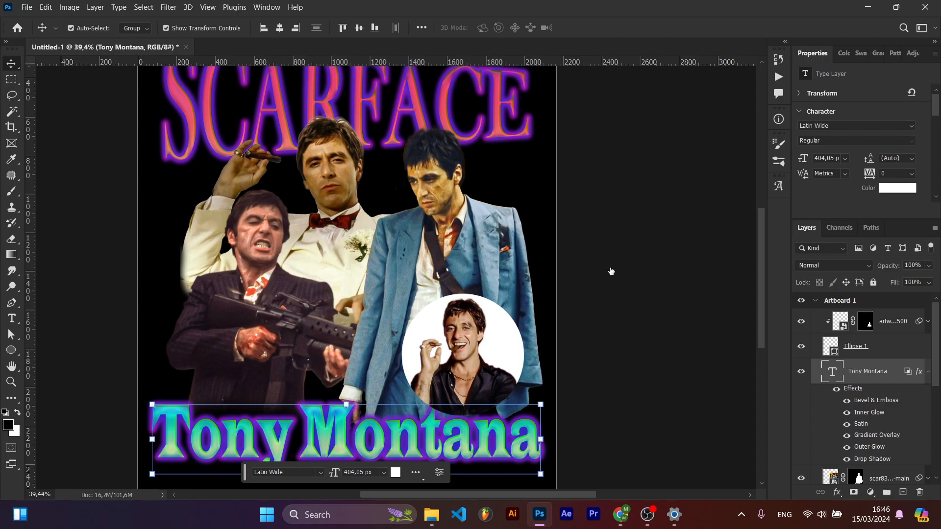
# - Open the Satin effect settings of the Tony Montana title and move the dialog clear of the artwork
pyautogui.doubleClick(860, 423)
pyautogui.moveTo(731, 143); pyautogui.dragTo(803, 156)
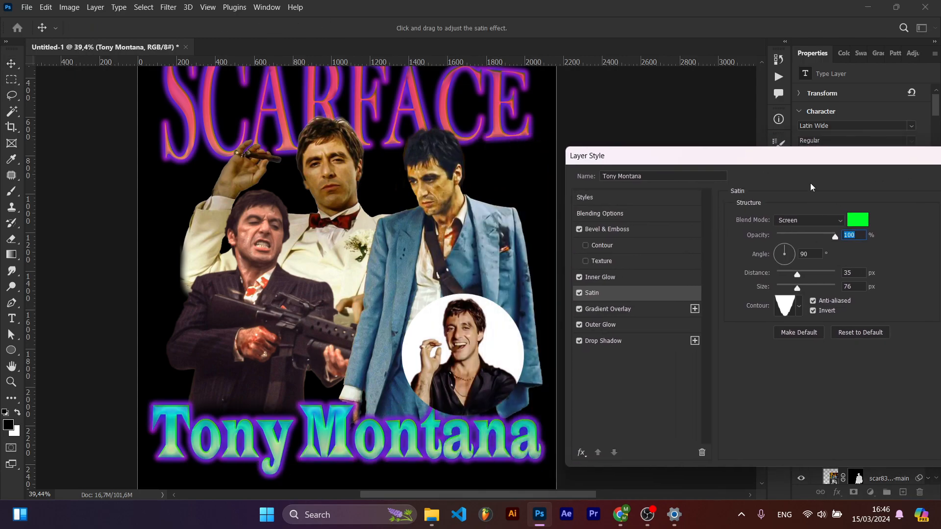
pyautogui.click(857, 220)
pyautogui.moveTo(705, 236); pyautogui.dragTo(710, 219)
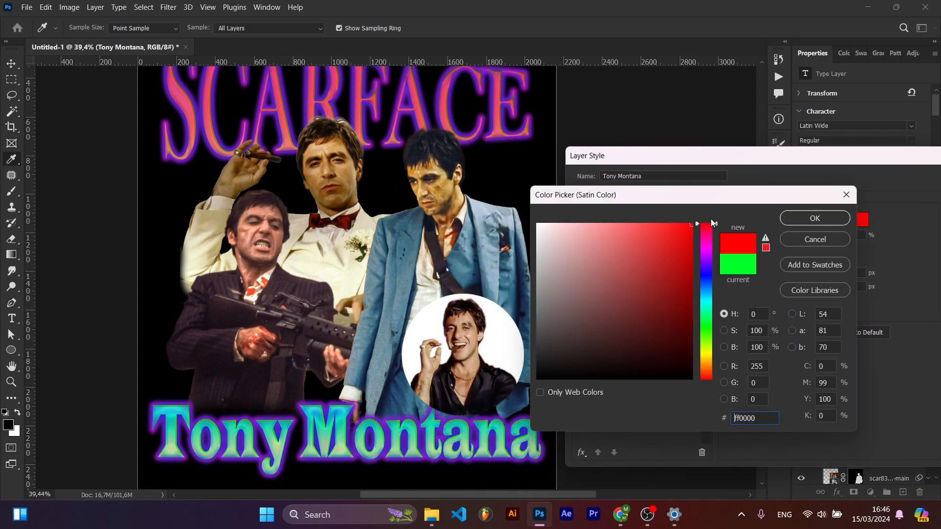
pyautogui.click(797, 240)
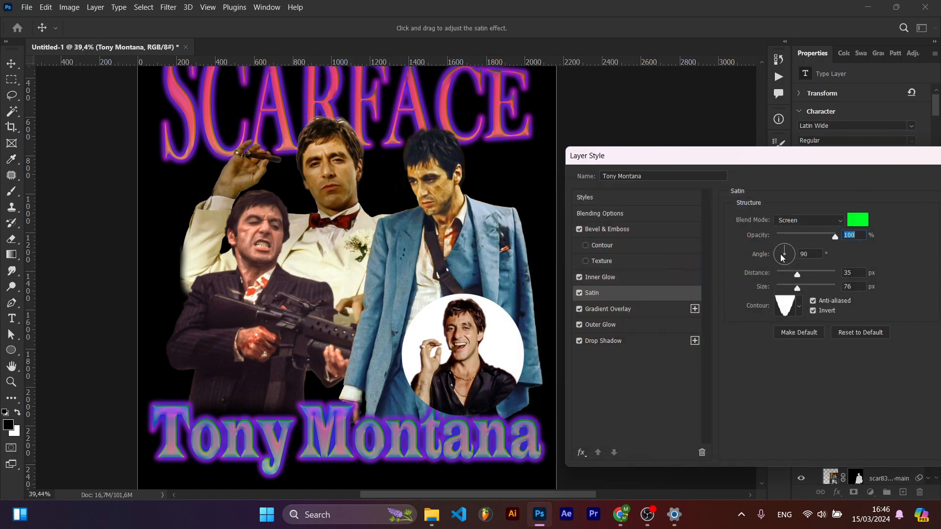
# - Change the Tony Montana title's Inner Glow color to red b73434
pyautogui.click(623, 278)
pyautogui.click(760, 263)
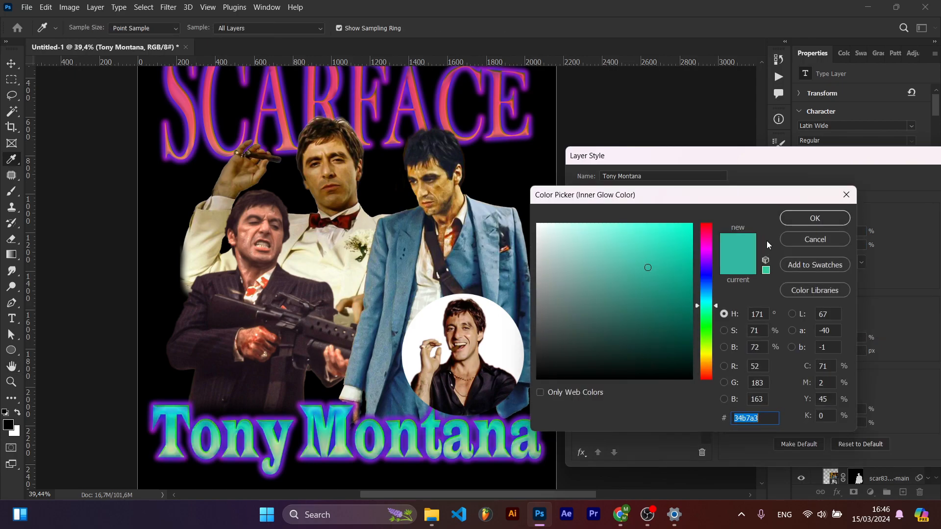
pyautogui.moveTo(709, 245); pyautogui.dragTo(713, 215)
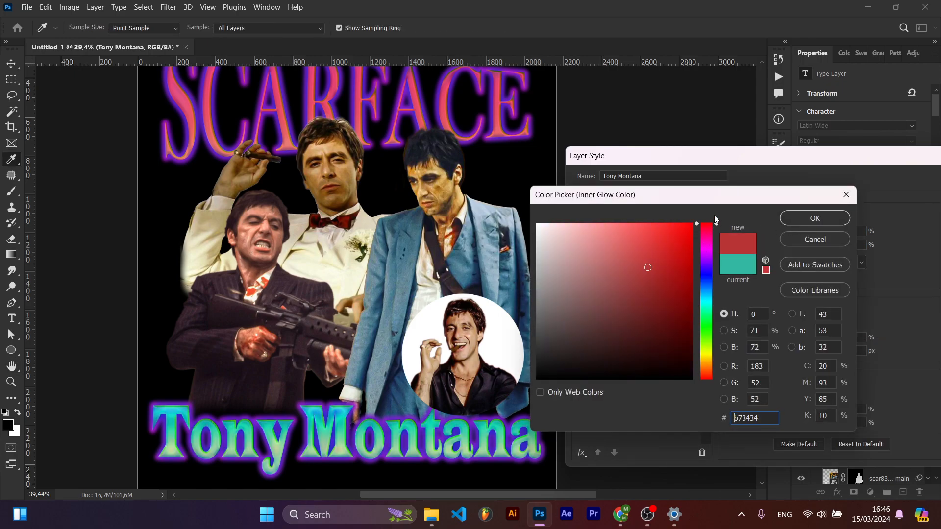
pyautogui.click(798, 217)
# - Change the Tony Montana title's Satin effect color to red ff0000 and apply the layer style
pyautogui.click(614, 310)
pyautogui.click(610, 324)
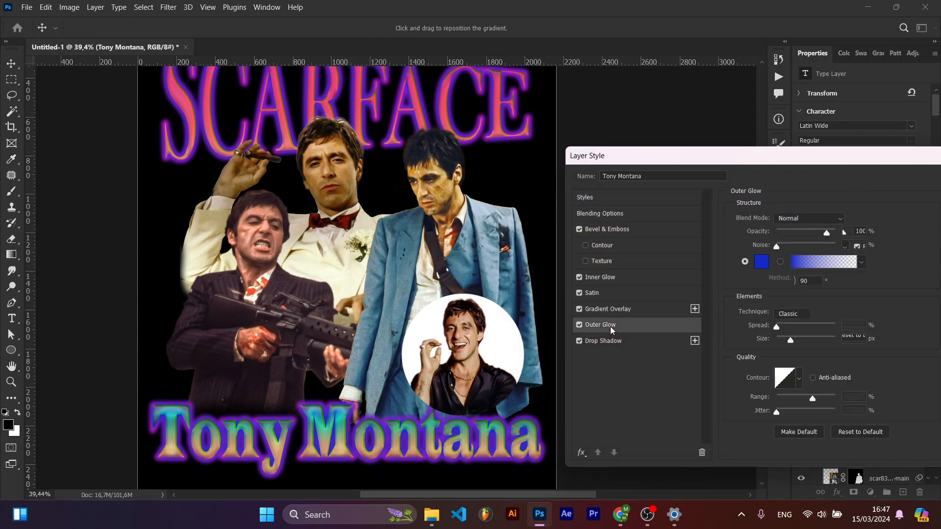
pyautogui.click(614, 230)
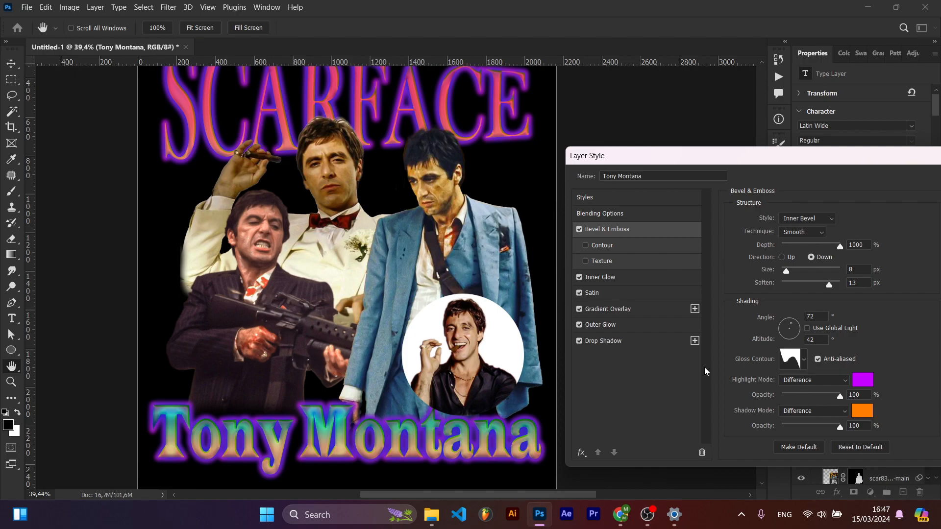
pyautogui.click(600, 293)
pyautogui.click(600, 277)
pyautogui.click(593, 293)
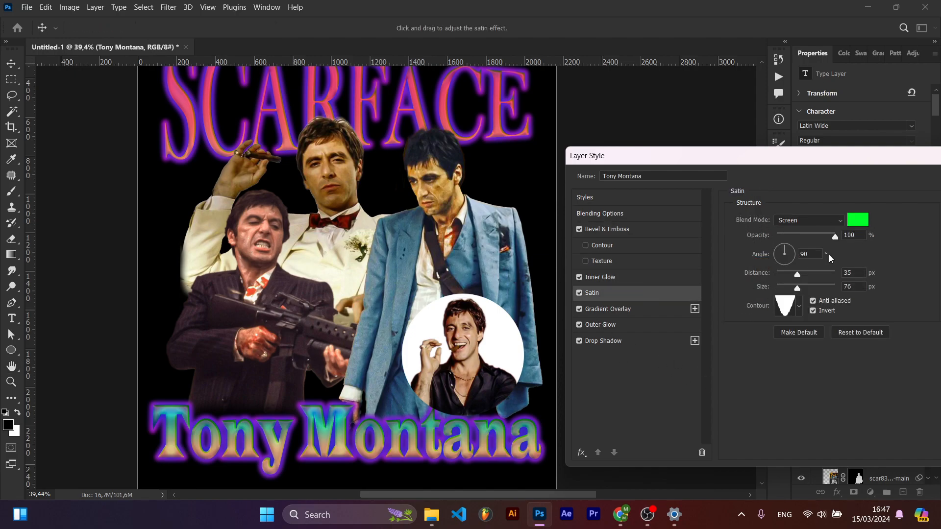
pyautogui.click(858, 221)
pyautogui.write('ff0000')
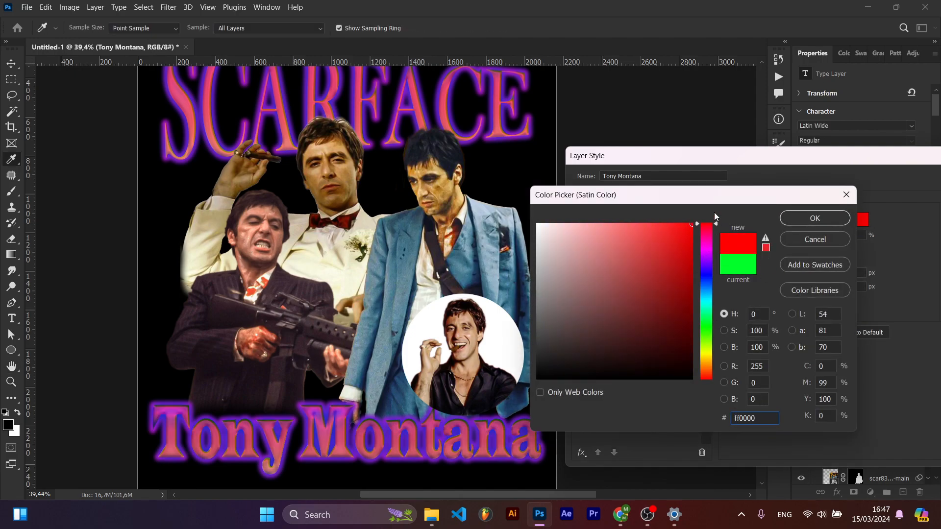
pyautogui.click(813, 218)
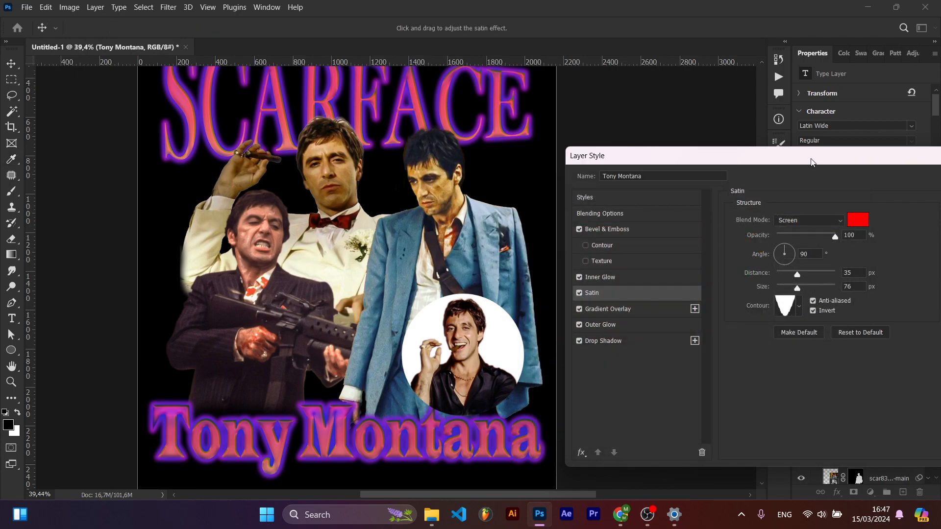
pyautogui.click(877, 183)
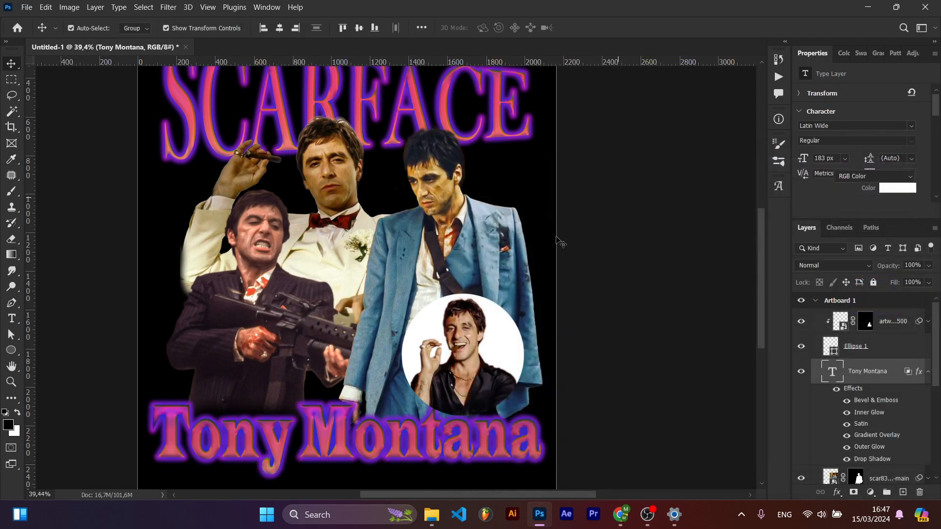
# - Shift the blue-suited cut-out slightly upward and touch up its layer mask around the sleeve cuff and hand with the Brush
pyautogui.click(577, 231)
pyautogui.moveTo(467, 245); pyautogui.dragTo(466, 236)
pyautogui.scroll(4, 359, 368)
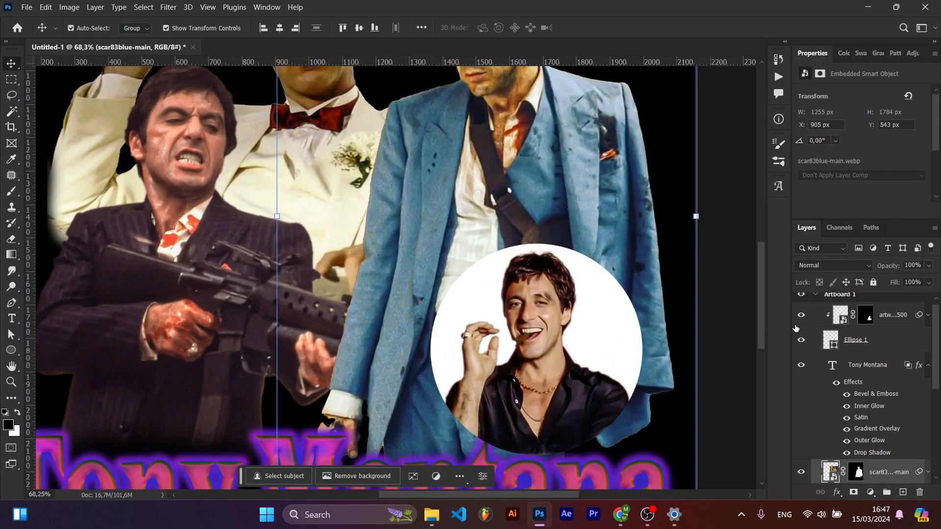
pyautogui.click(853, 472)
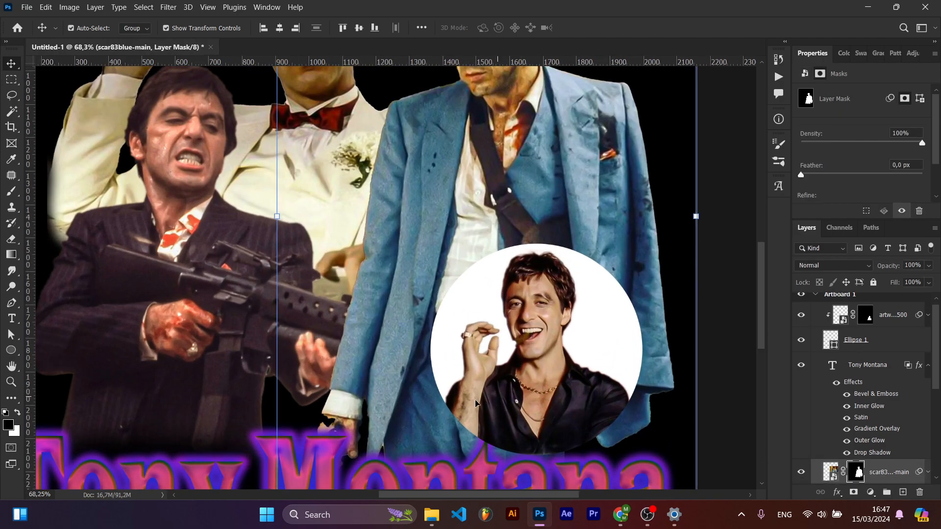
pyautogui.press('b')
pyautogui.moveTo(363, 409)
pyautogui.mouseDown()
pyautogui.moveTo(333, 438)
pyautogui.moveTo(353, 392)
pyautogui.mouseUp()
pyautogui.press('x')
pyautogui.scroll(-4, 365, 365)
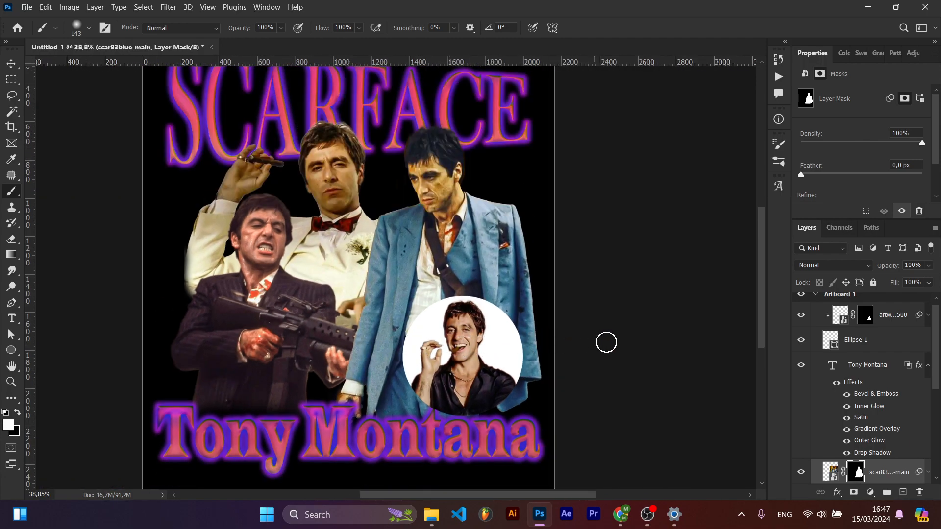
pyautogui.scroll(-2, 540, 307)
# - Shift the white-suited cut-out slightly up and to the left, and deselect it
pyautogui.press('v')
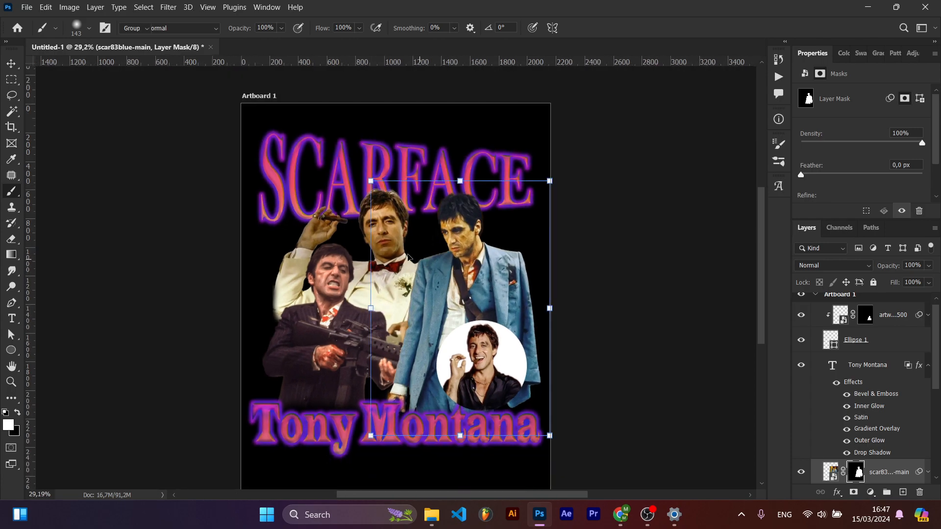
pyautogui.moveTo(312, 221); pyautogui.dragTo(305, 216)
pyautogui.click(640, 264)
pyautogui.scroll(-1, 602, 275)
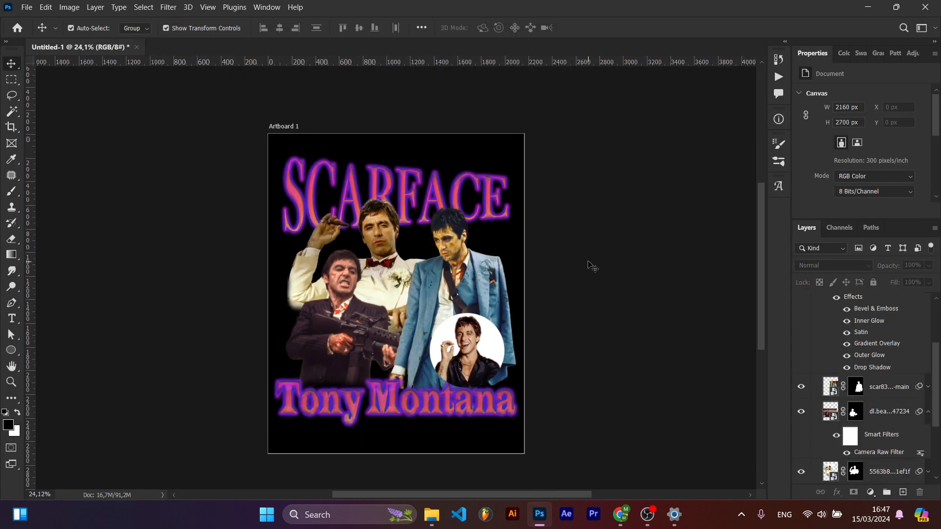
pyautogui.scroll(1, 593, 266)
# - Add an Outer Glow effect to the white-suited cut-out and reset its settings to default
pyautogui.click(384, 249)
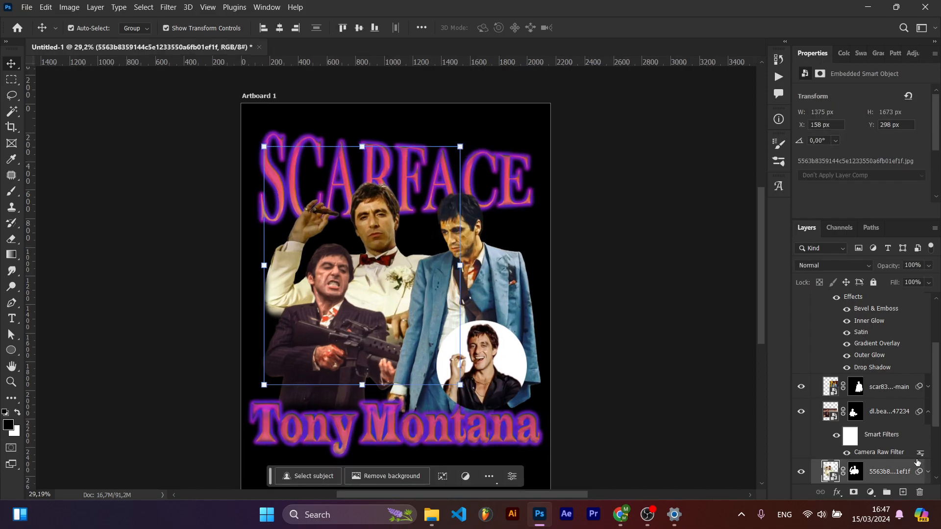
pyautogui.rightClick(904, 472)
pyautogui.click(804, 10)
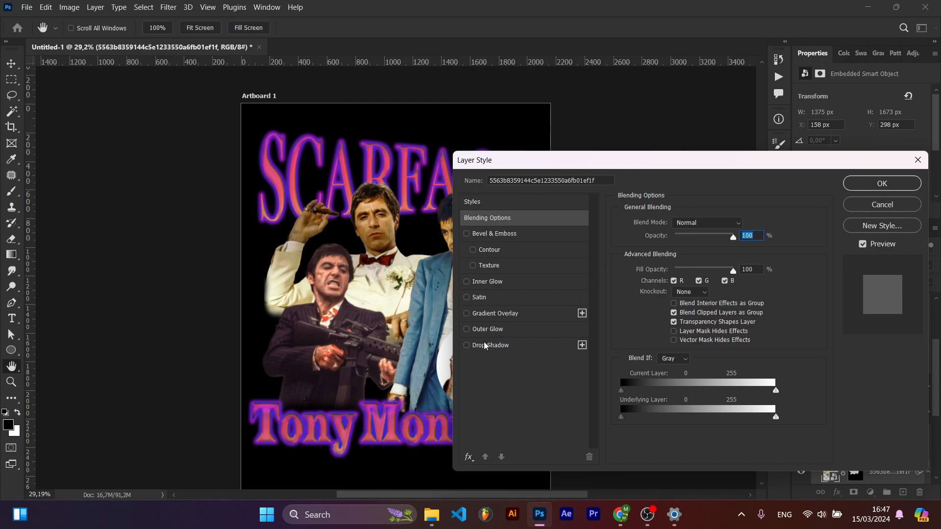
pyautogui.click(484, 331)
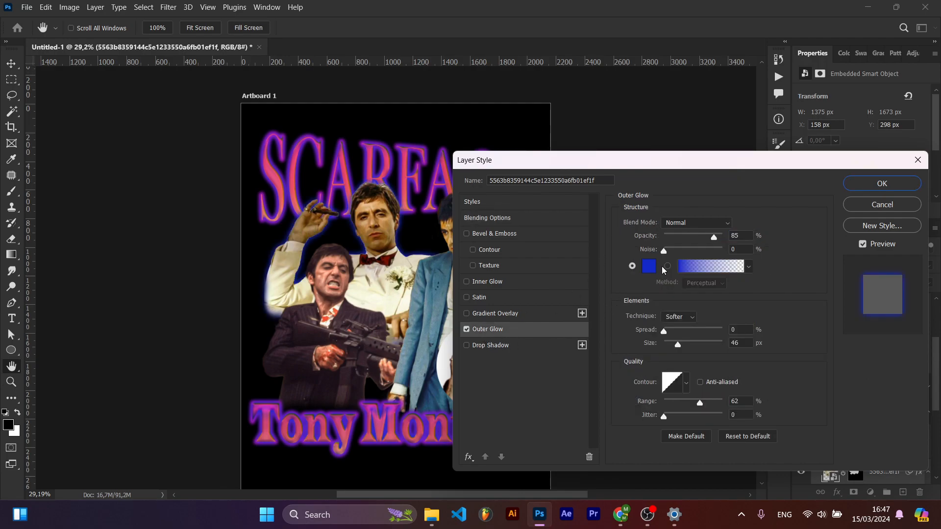
pyautogui.click(748, 437)
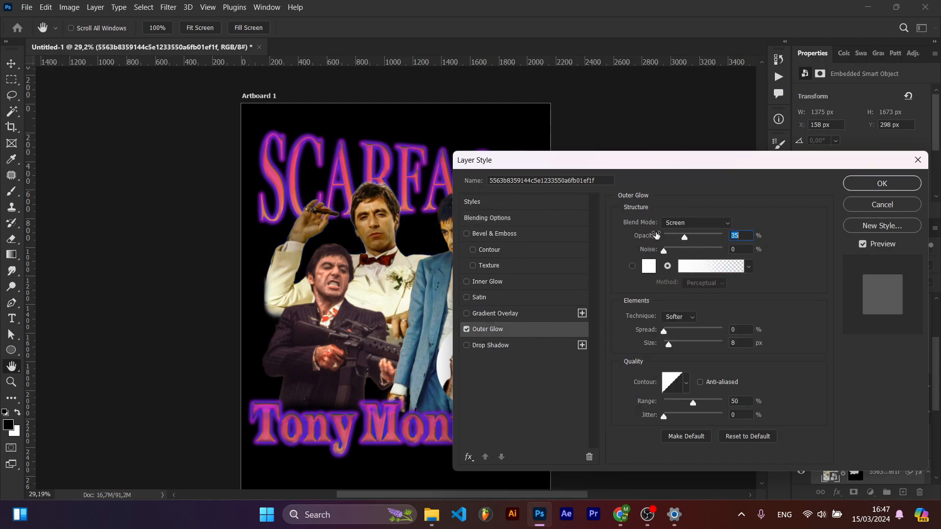
# - Set the white-suited cut-out's Outer Glow to 100% opacity, 14% spread, 65 px size and 86% range
pyautogui.moveTo(689, 239); pyautogui.dragTo(738, 236)
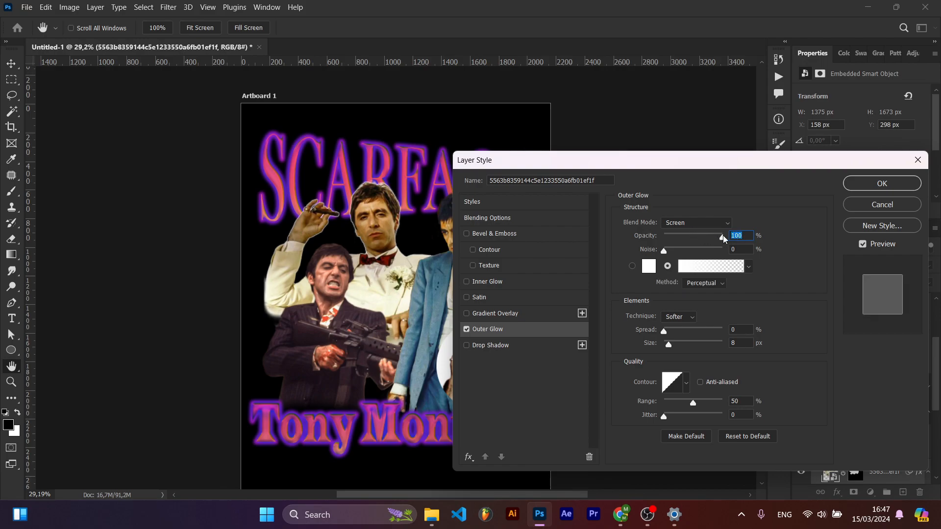
pyautogui.moveTo(665, 331); pyautogui.dragTo(683, 346)
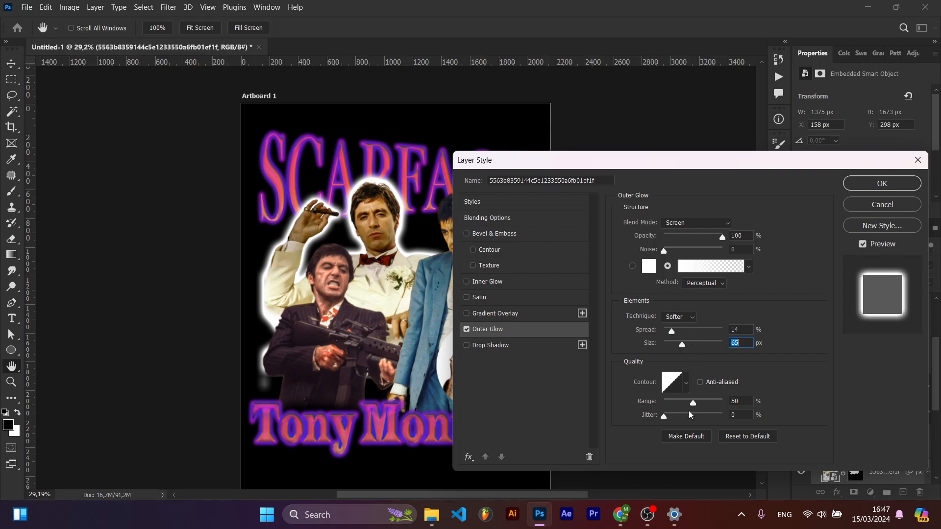
pyautogui.moveTo(696, 404); pyautogui.dragTo(715, 404)
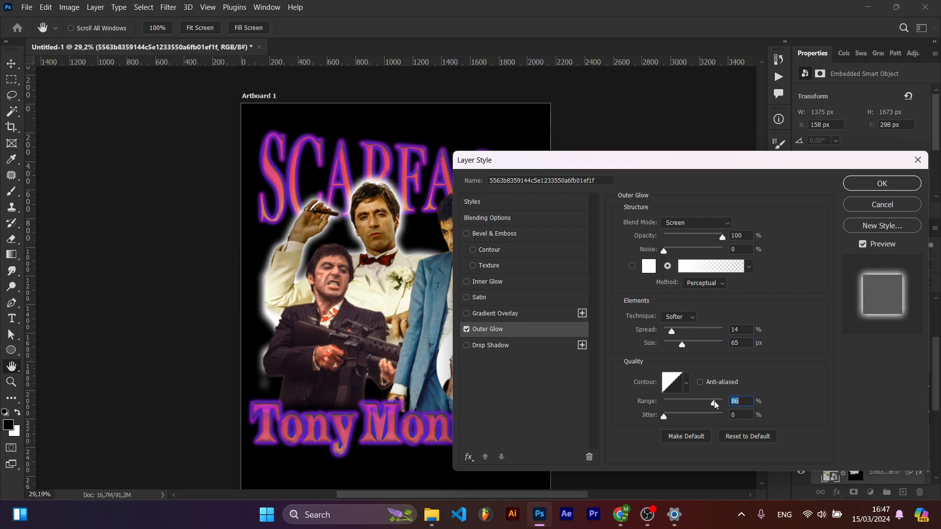
# - Color the white-suited cut-out's Outer Glow magenta d22fd4 and apply it with a 25% spread
pyautogui.click(650, 267)
pyautogui.click(658, 250)
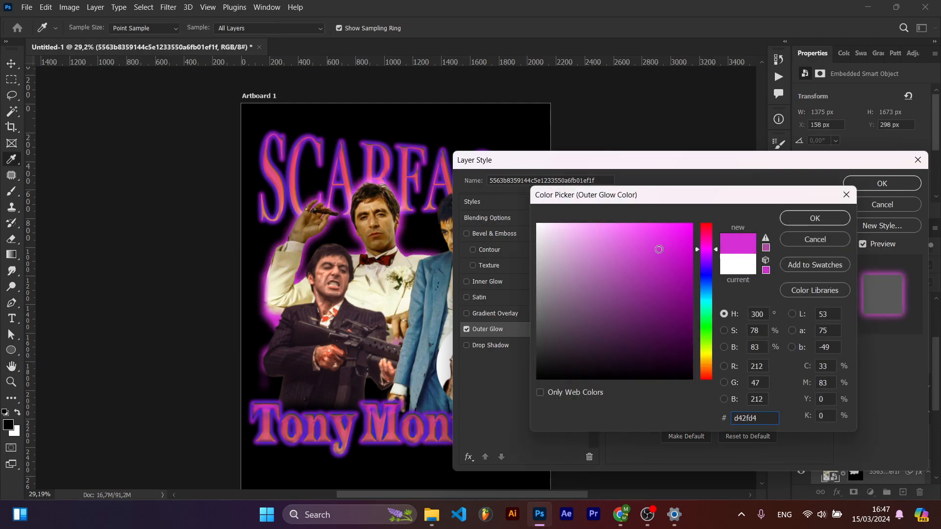
pyautogui.click(711, 272)
pyautogui.click(711, 311)
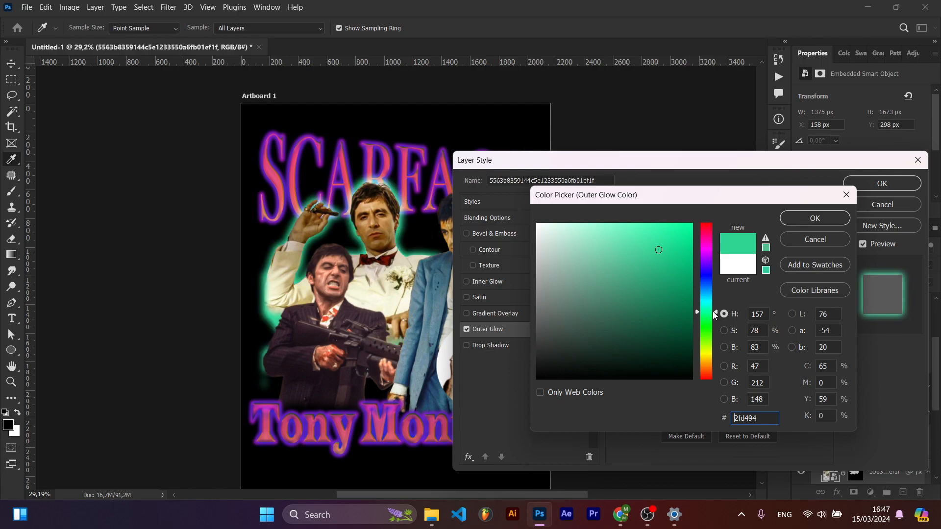
pyautogui.moveTo(711, 361); pyautogui.dragTo(696, 269)
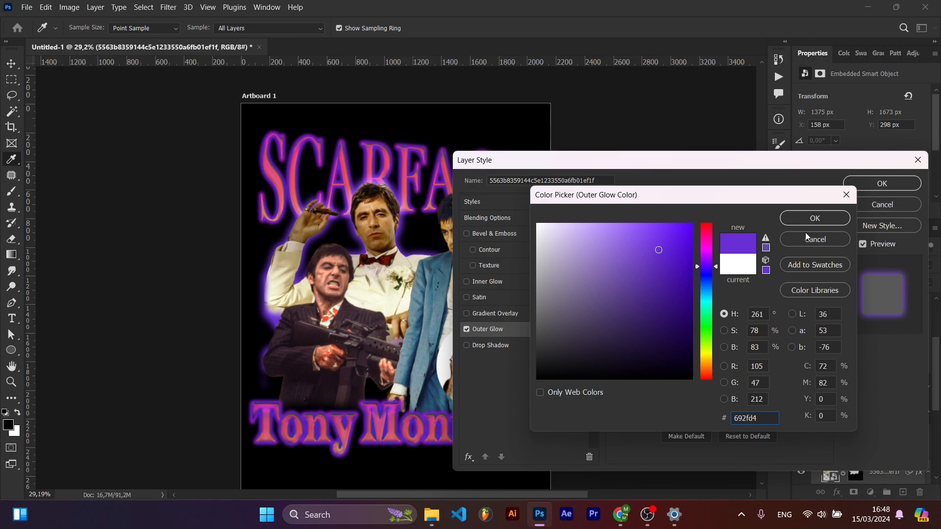
pyautogui.click(699, 252)
pyautogui.moveTo(705, 252)
pyautogui.mouseDown()
pyautogui.moveTo(706, 224)
pyautogui.moveTo(708, 254)
pyautogui.mouseUp()
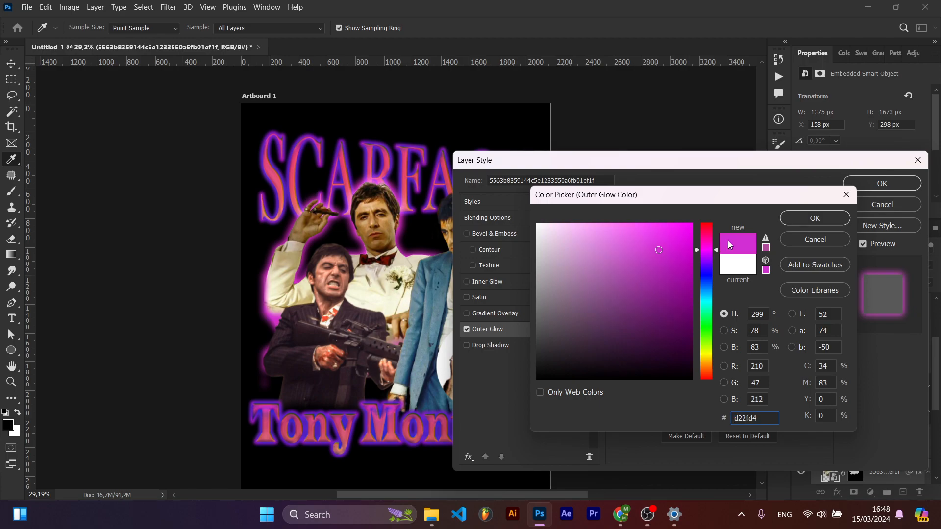
pyautogui.click(814, 218)
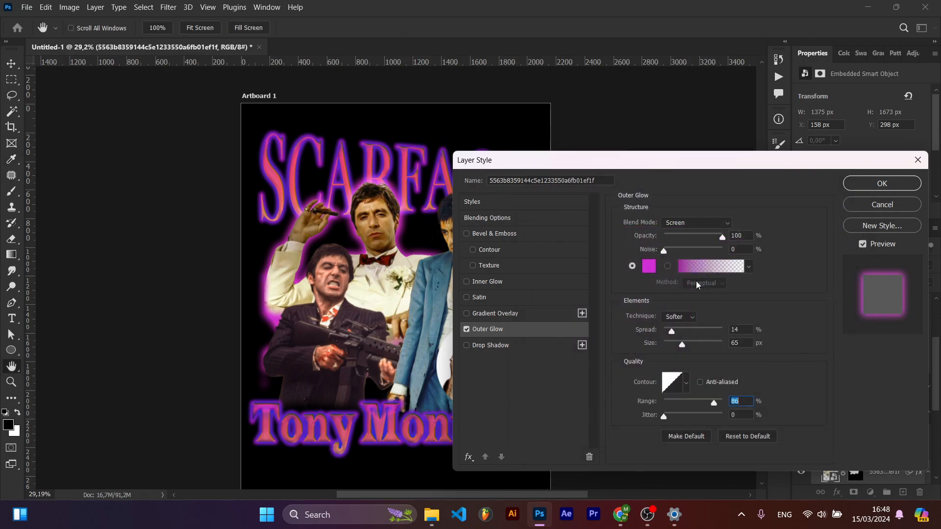
pyautogui.click(679, 333)
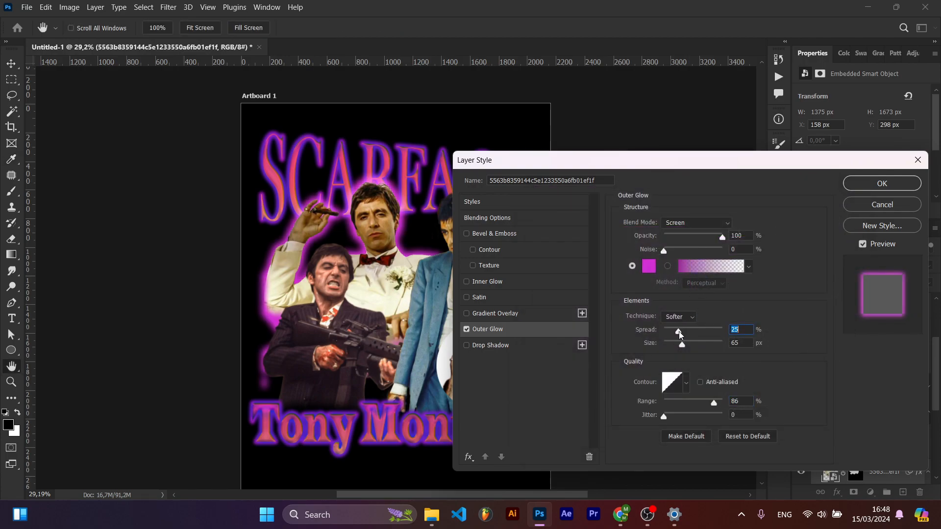
pyautogui.click(875, 184)
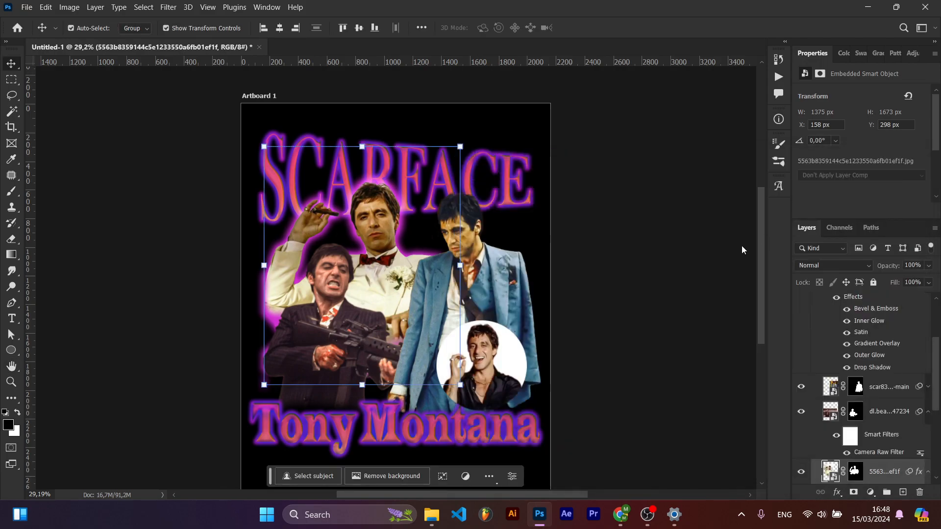
# - Paint black on the white-suited cut-out's layer mask to hide the magenta glow beside the gunman's lower sleeve
pyautogui.click(854, 474)
pyautogui.scroll(1, 354, 307)
pyautogui.press('b')
pyautogui.press('x')
pyautogui.moveTo(221, 373)
pyautogui.mouseDown()
pyautogui.moveTo(229, 351)
pyautogui.moveTo(229, 395)
pyautogui.mouseUp()
pyautogui.hotkey('ctrl', 'z')
pyautogui.press('x')
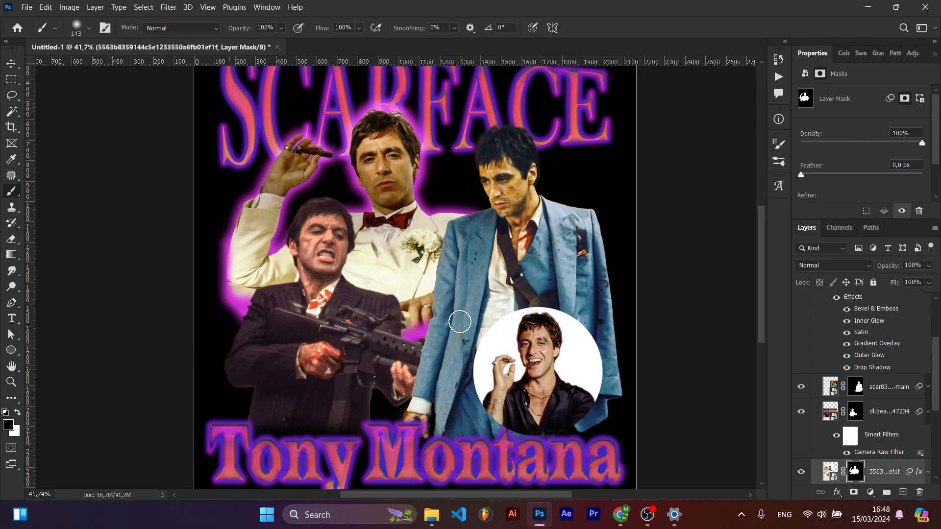
pyautogui.hotkey('ctrl', 'z')
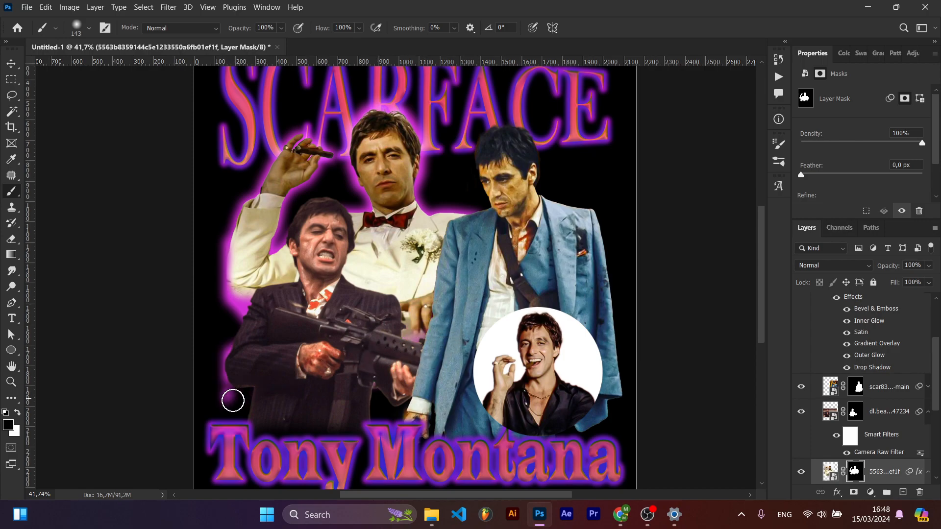
pyautogui.moveTo(237, 398); pyautogui.dragTo(230, 353)
pyautogui.press('x')
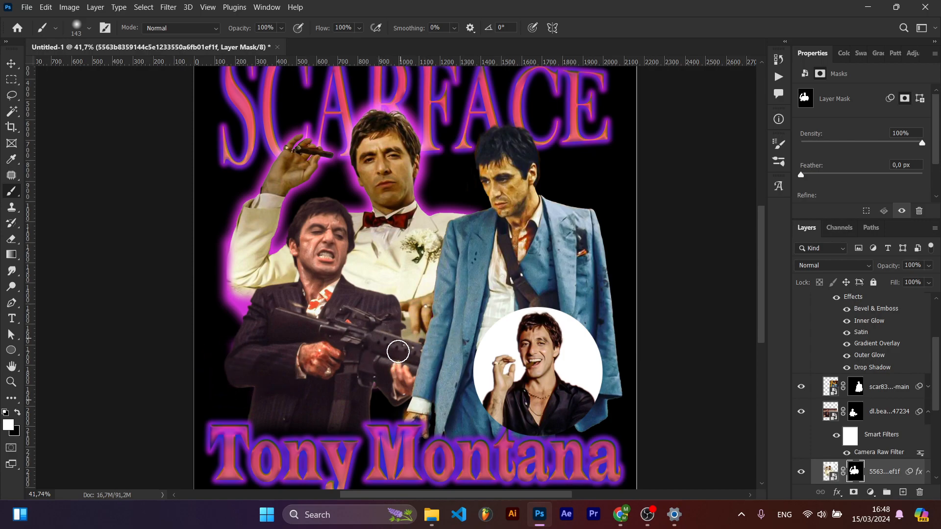
# - Copy the white-suited cut-out's Outer Glow effect onto the gunman and blue-suited cut-out layers
pyautogui.press('x')
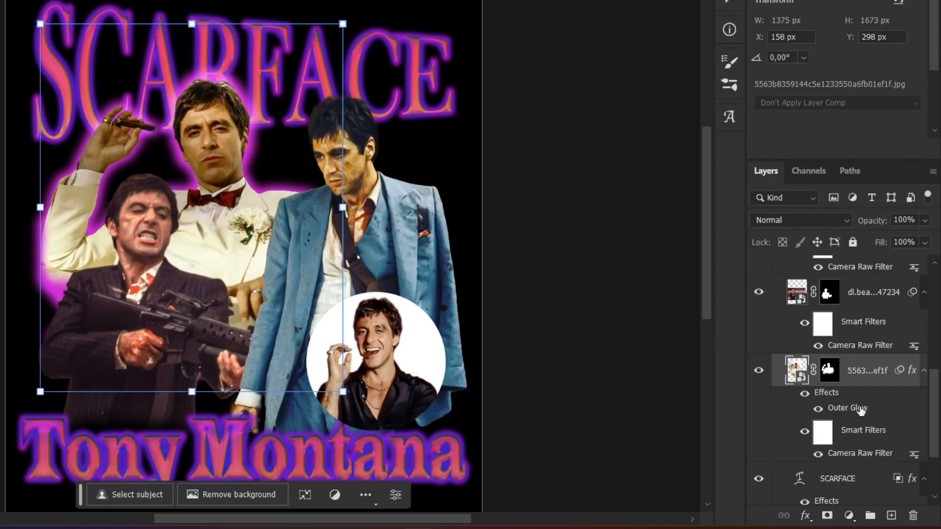
pyautogui.moveTo(861, 409); pyautogui.dragTo(864, 301)
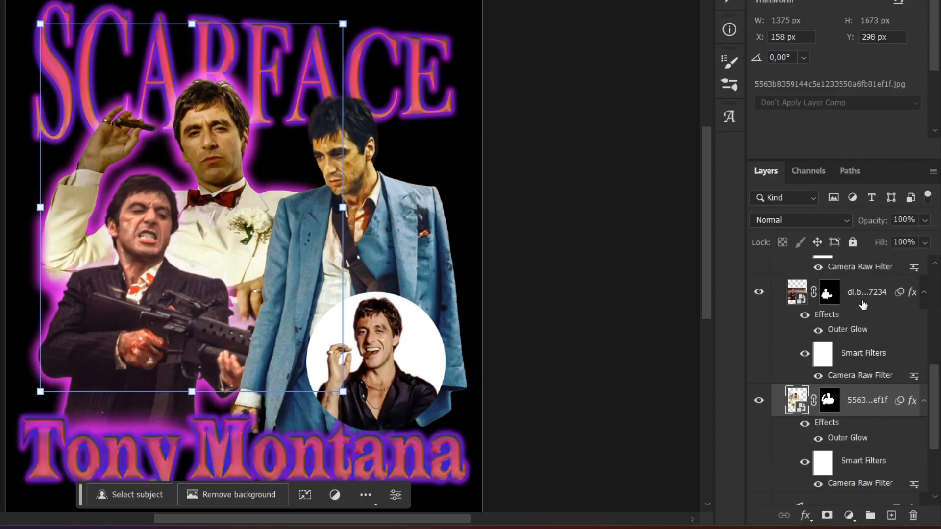
pyautogui.scroll(3, 865, 387)
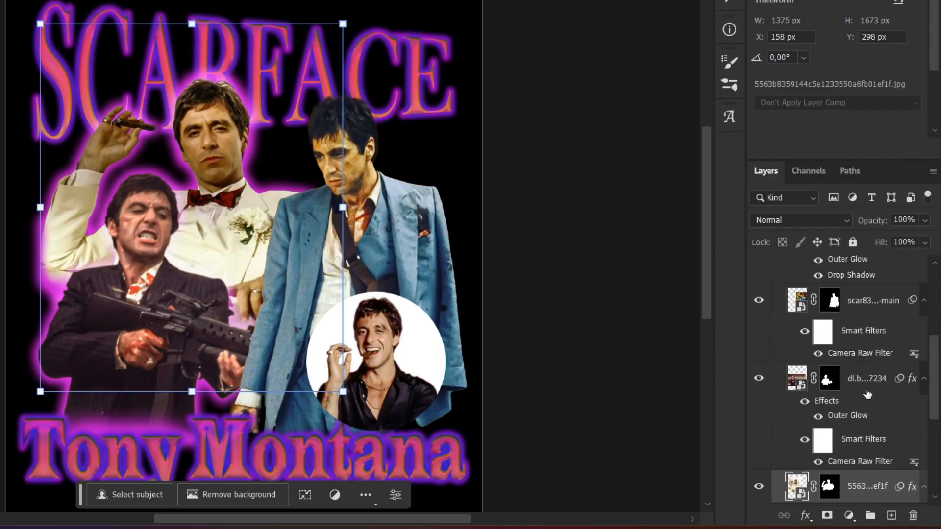
pyautogui.scroll(-3, 850, 316)
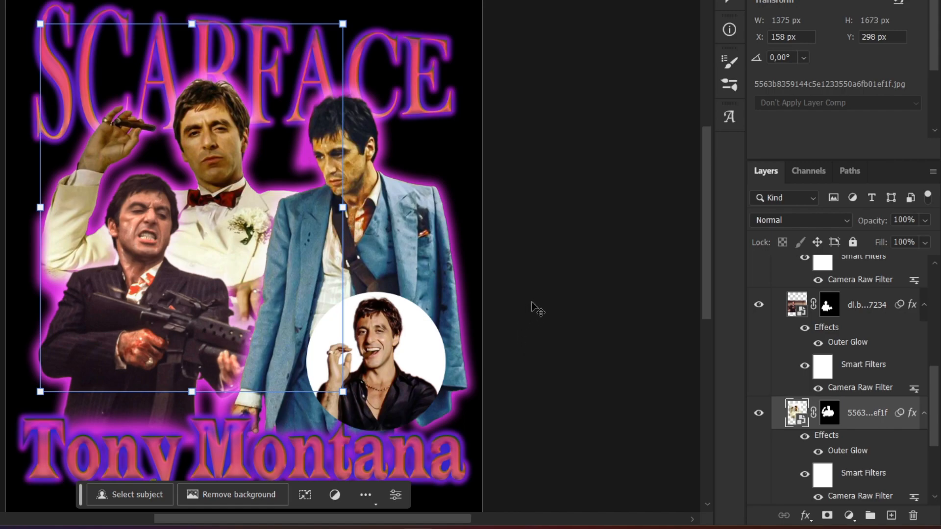
# - Copy the magenta Outer Glow effect onto the Ellipse 1 circle behind the smiling portrait
pyautogui.click(432, 357)
pyautogui.scroll(2, 866, 375)
pyautogui.scroll(-3, 866, 374)
pyautogui.scroll(2, 877, 412)
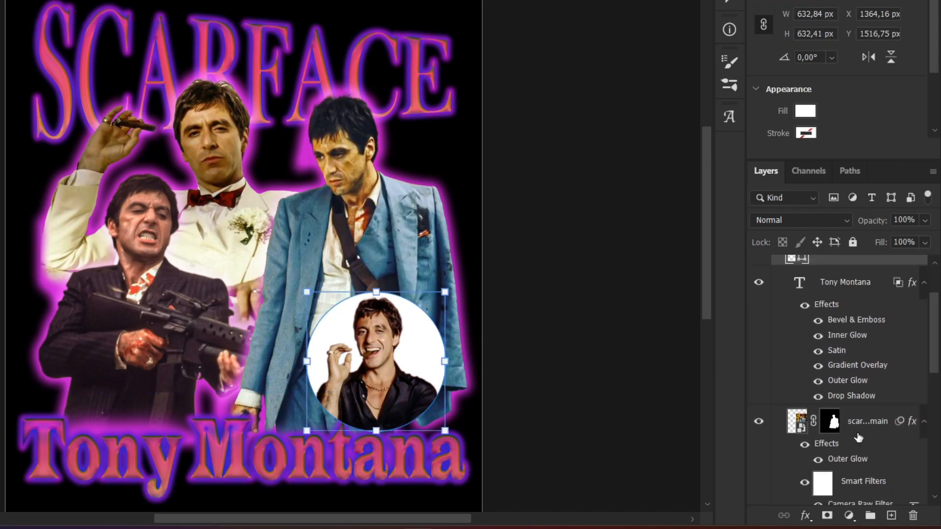
pyautogui.scroll(1, 859, 456)
pyautogui.moveTo(858, 485); pyautogui.dragTo(832, 272)
pyautogui.click(583, 283)
# - Paint black on the blue-suited cut-out's layer mask to hide the stray glow patch beside his face
pyautogui.click(398, 235)
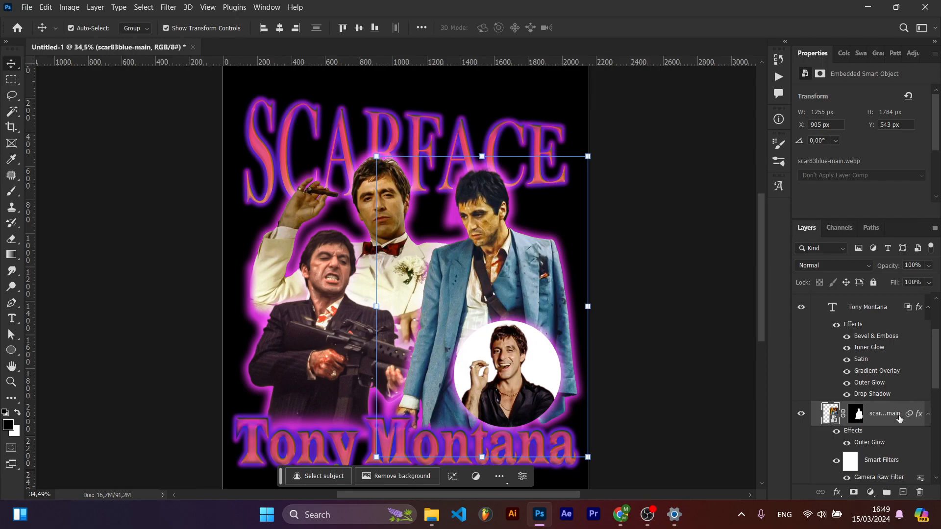
pyautogui.click(858, 414)
pyautogui.scroll(2, 548, 309)
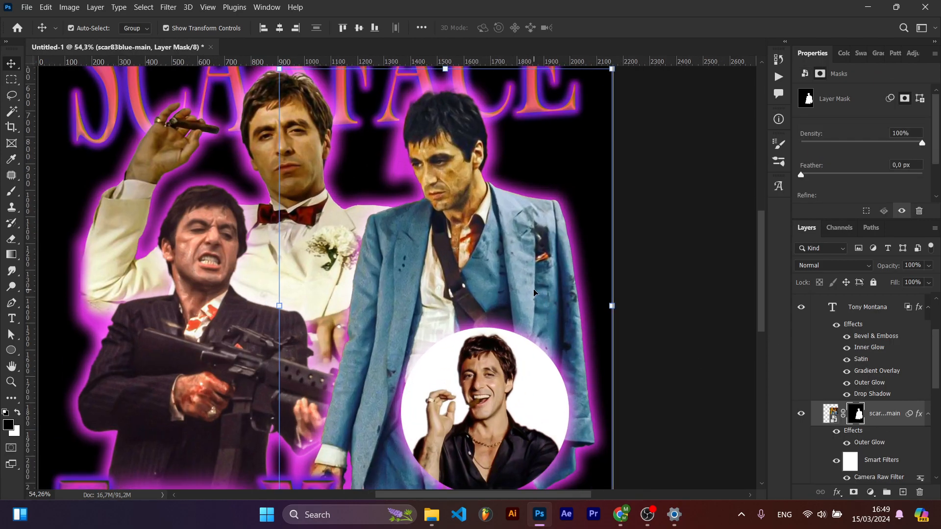
pyautogui.press('b')
pyautogui.moveTo(402, 174); pyautogui.dragTo(419, 235)
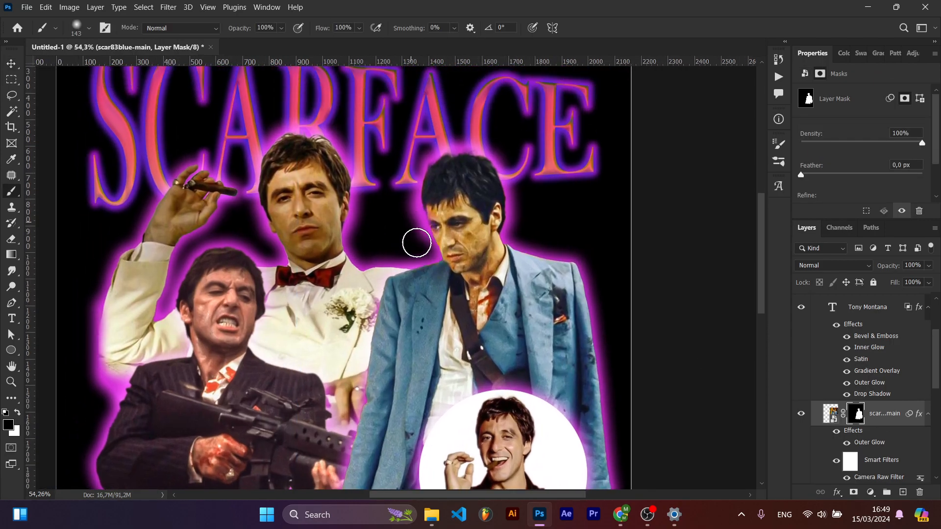
pyautogui.scroll(2, 439, 201)
# - Paint white on the blue-suited cut-out's mask to restore the edge of his forehead, and switch back to black
pyautogui.press('x')
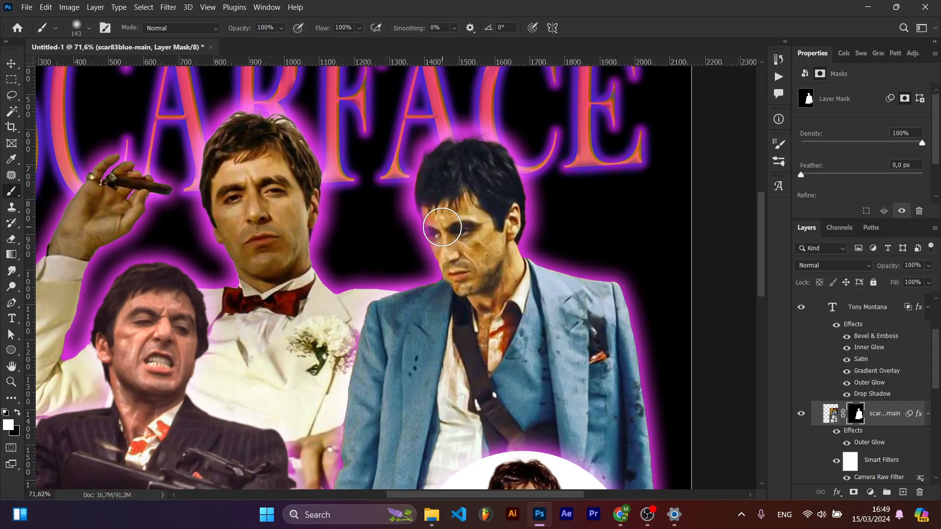
pyautogui.moveTo(442, 227); pyautogui.dragTo(446, 234)
pyautogui.press('x')
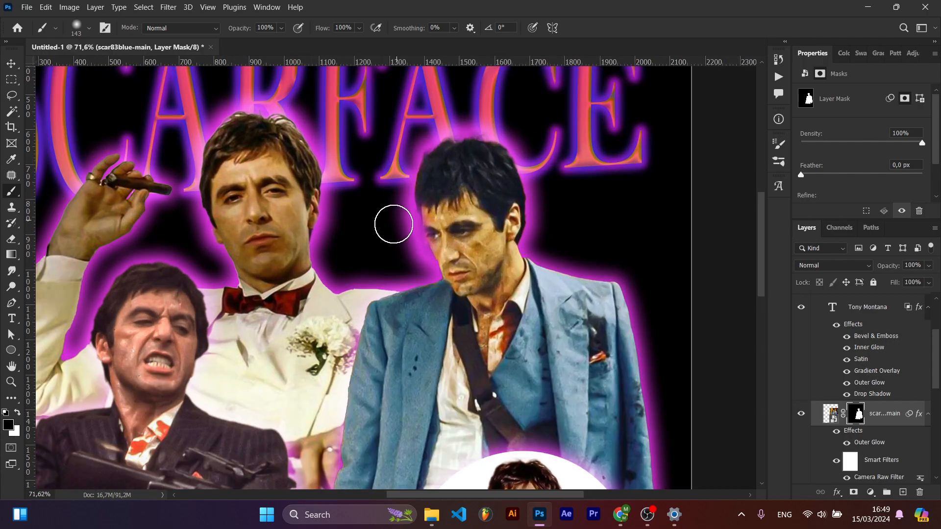
pyautogui.scroll(-2, 398, 146)
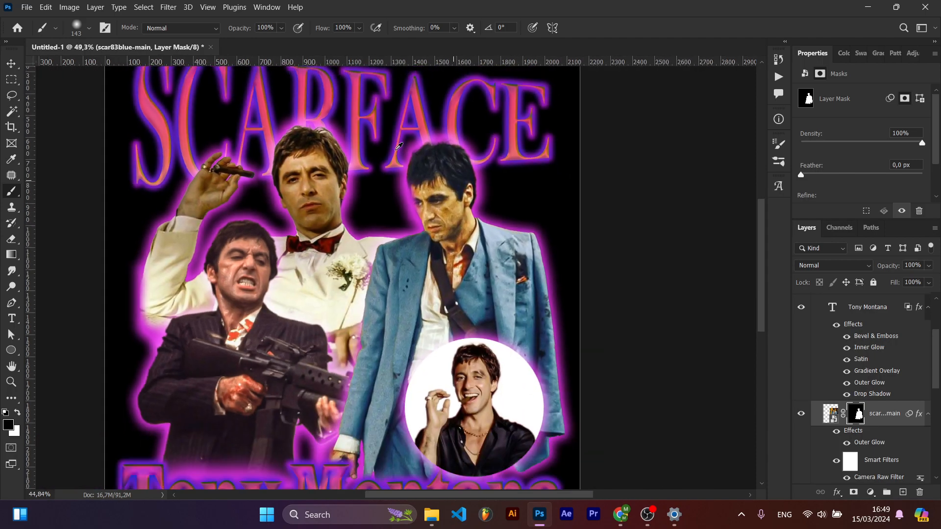
pyautogui.scroll(-3, 396, 150)
# - Add a Gradient Map adjustment layer above the gunman cut-out and clip it to that cut-out
pyautogui.press('v')
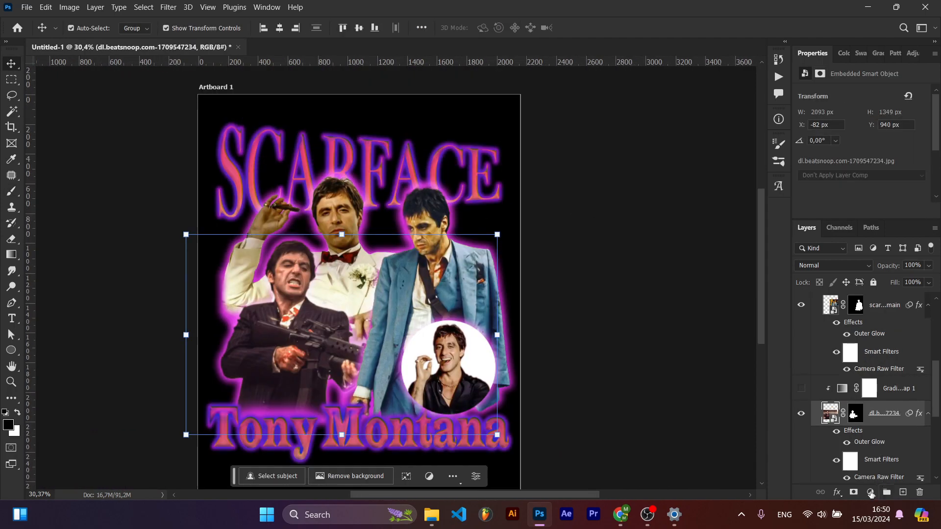
pyautogui.click(894, 396)
pyautogui.click(870, 492)
pyautogui.click(861, 472)
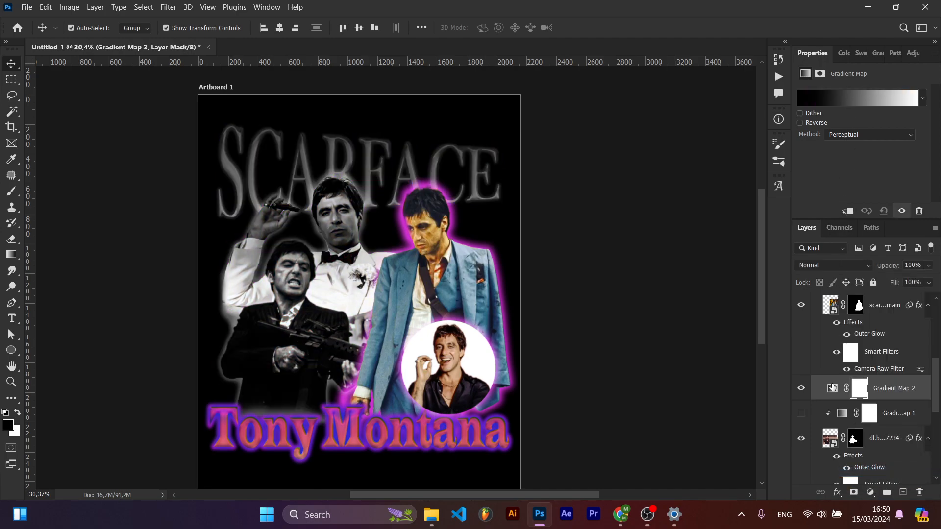
pyautogui.keyDown('alt'); pyautogui.click(830, 399); pyautogui.keyUp('alt')
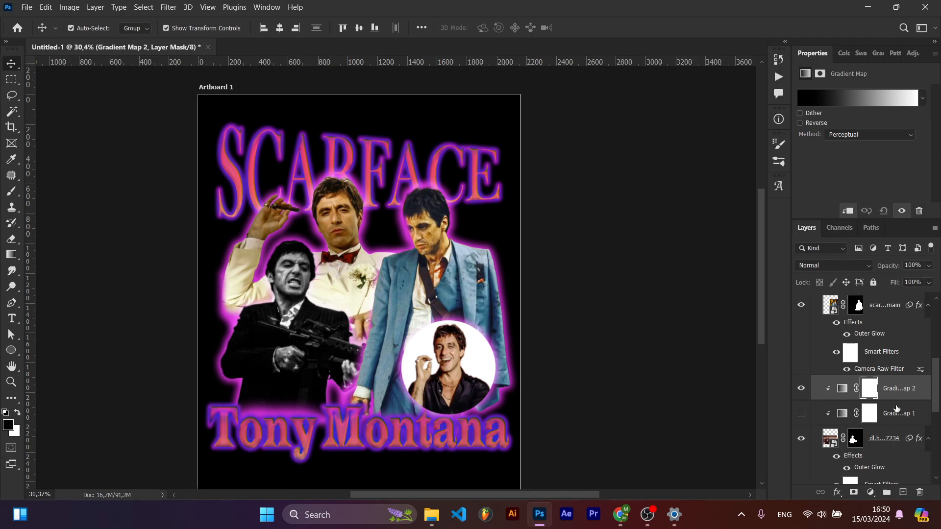
# - Add a purple b70ea9 color stop at location 23 to the new Gradient Map's black-to-white gradient
pyautogui.click(876, 416)
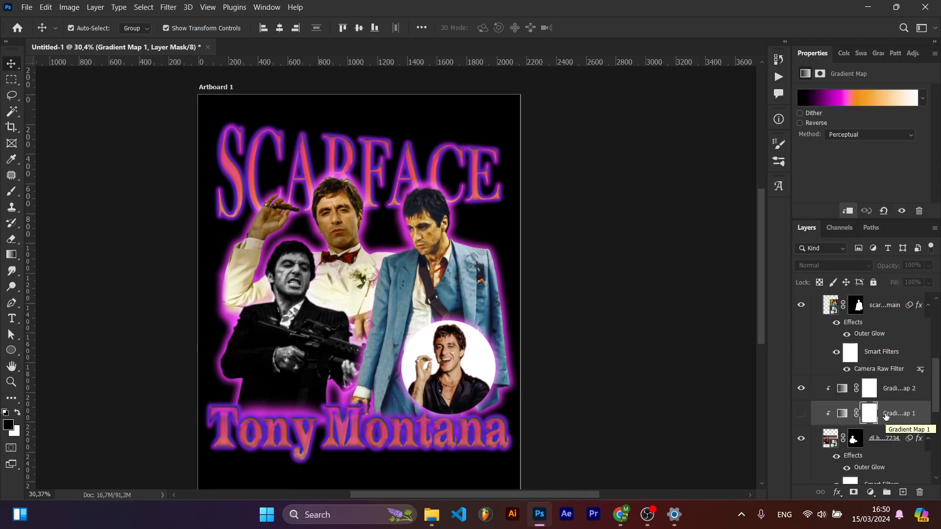
pyautogui.click(892, 396)
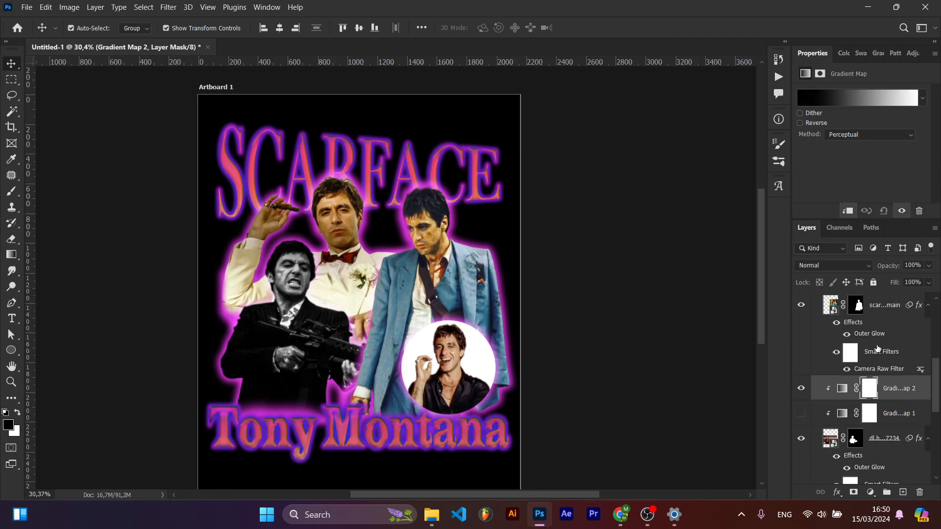
pyautogui.click(863, 95)
pyautogui.moveTo(800, 95); pyautogui.dragTo(596, 153)
pyautogui.click(493, 408)
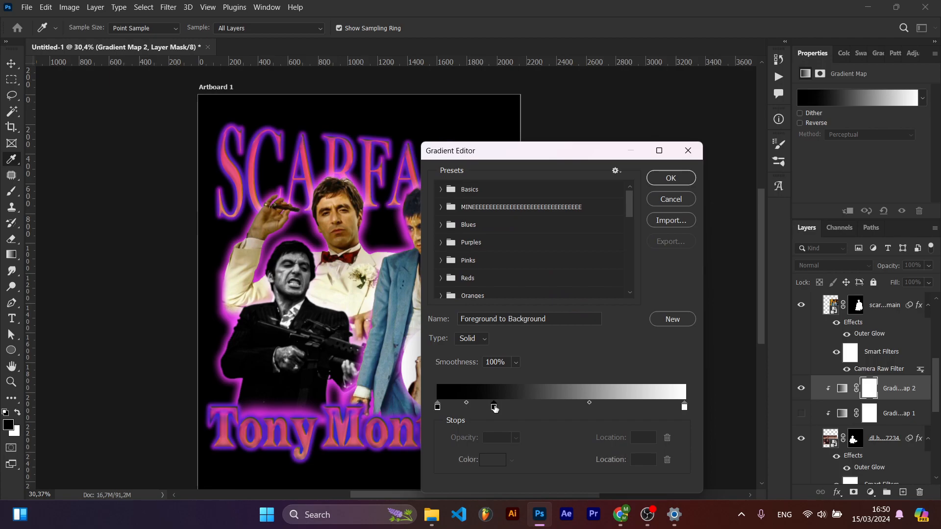
pyautogui.click(495, 460)
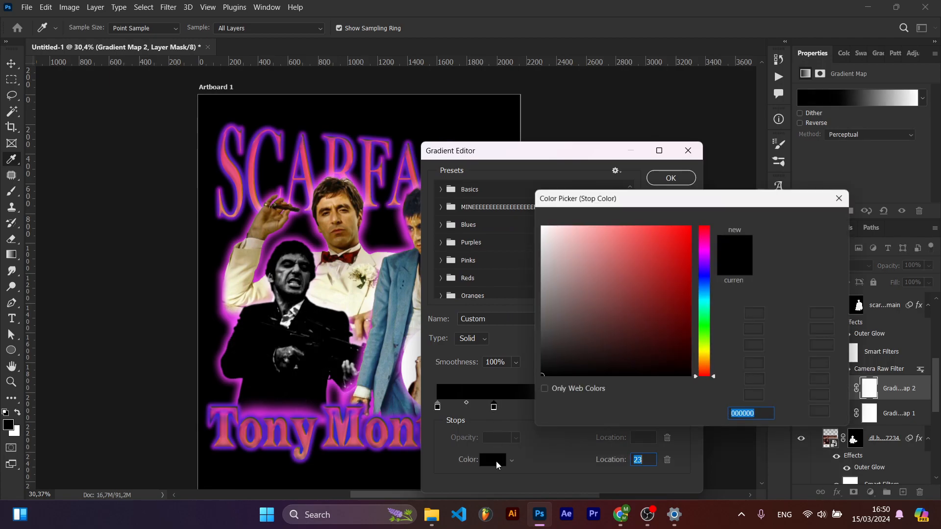
pyautogui.click(707, 251)
pyautogui.click(661, 232)
pyautogui.moveTo(659, 224); pyautogui.dragTo(681, 268)
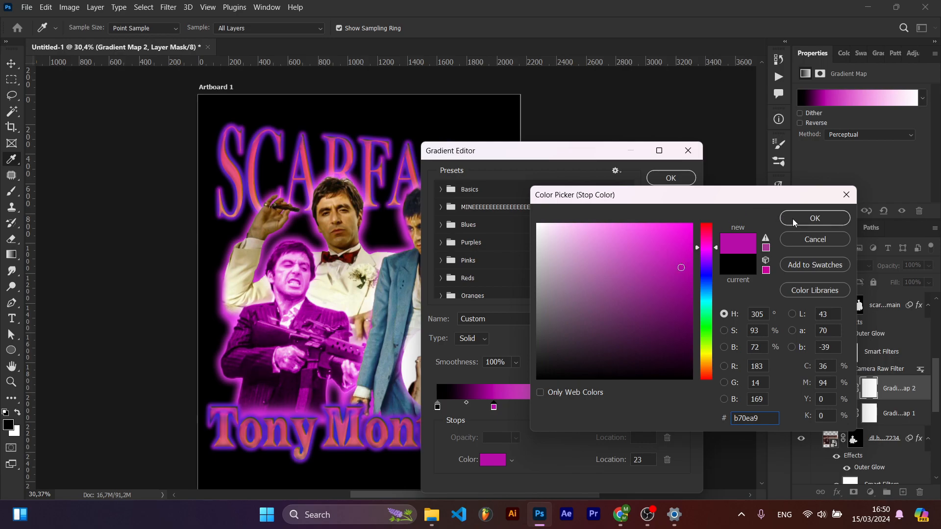
pyautogui.click(792, 220)
# - Add an orange e8a060 gradient stop, place it at location 52, shift the purple stop closer to it and apply the gradient
pyautogui.click(580, 407)
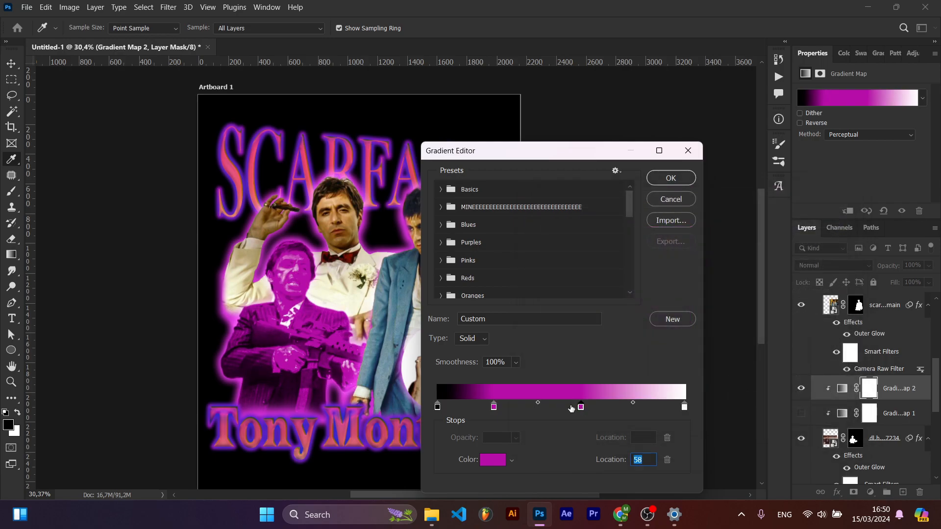
pyautogui.click(493, 460)
pyautogui.moveTo(707, 323); pyautogui.dragTo(706, 370)
pyautogui.moveTo(669, 276); pyautogui.dragTo(628, 237)
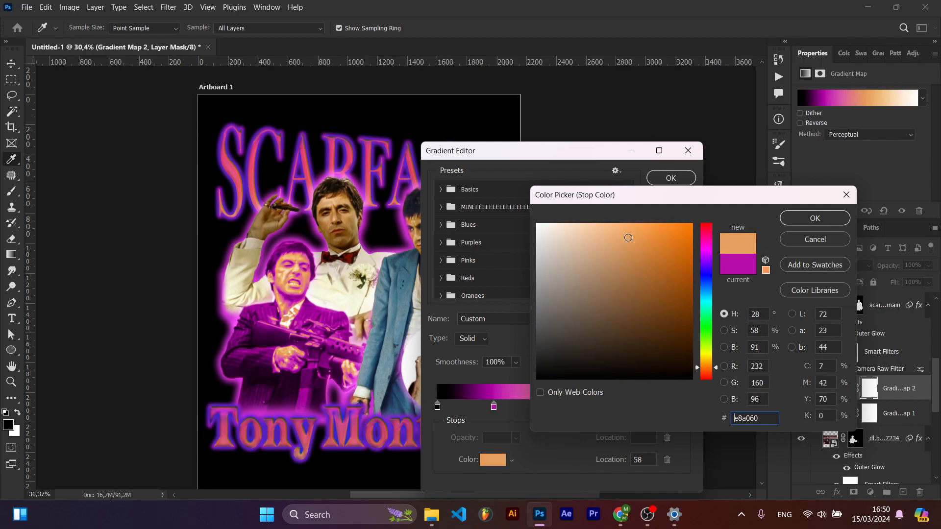
pyautogui.click(786, 223)
pyautogui.moveTo(497, 410); pyautogui.dragTo(557, 412)
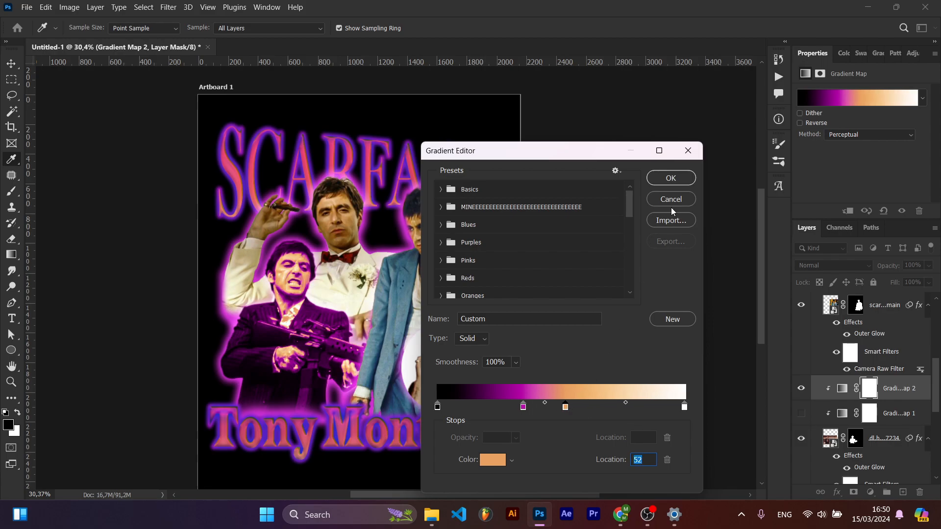
pyautogui.click(670, 179)
# - Delete the hidden Gradient Map 1 layer above the gunman cut-out
pyautogui.click(877, 418)
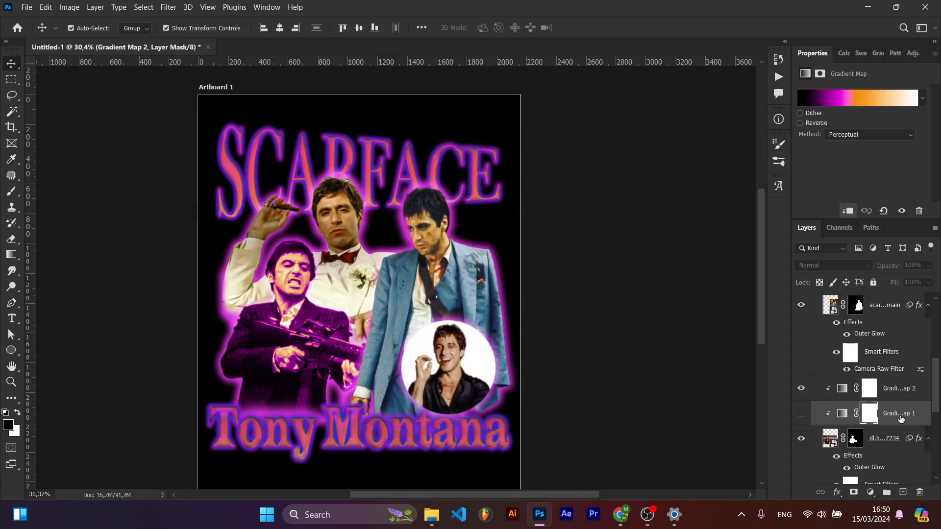
pyautogui.scroll(-2, 898, 419)
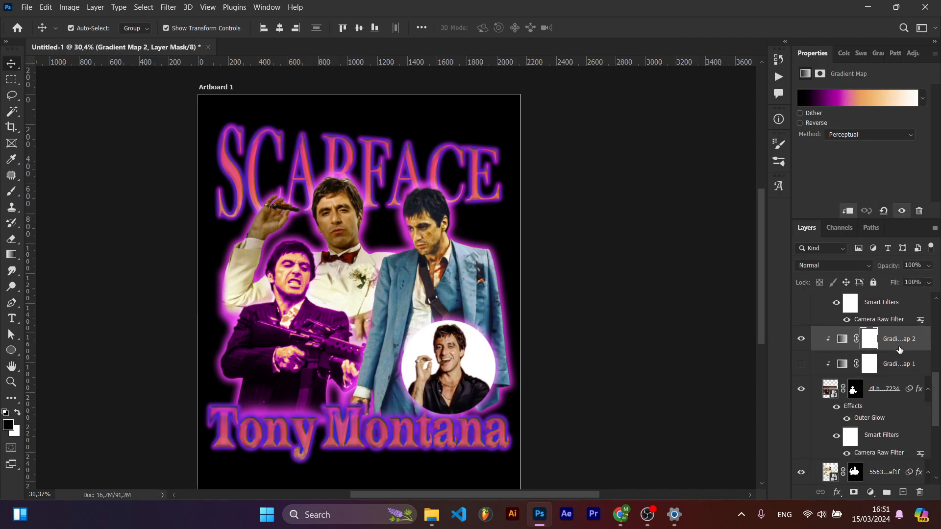
pyautogui.press('Delete')
pyautogui.press('Delete')
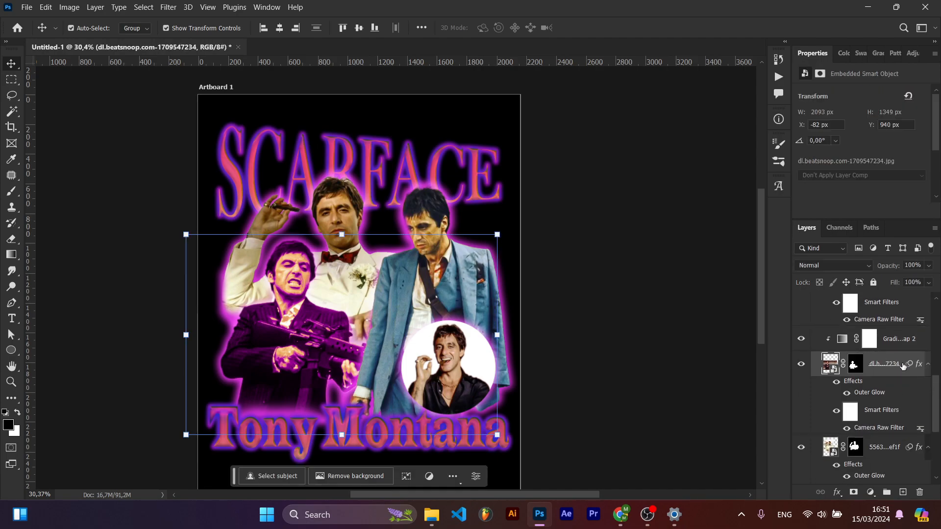
# - Duplicate Gradient Map 2 above the white-suited cut-out and clip the copy to that layer
pyautogui.click(903, 339)
pyautogui.scroll(-1, 898, 348)
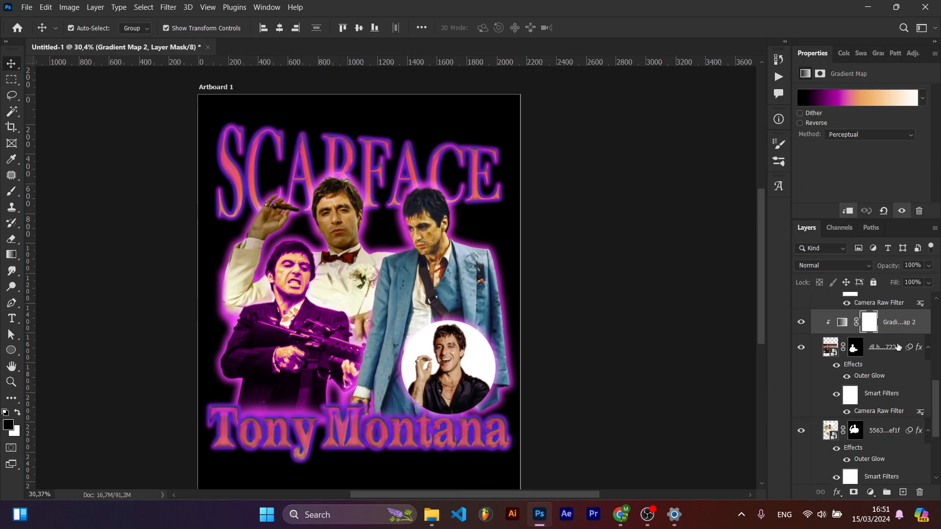
pyautogui.moveTo(899, 330); pyautogui.dragTo(879, 408)
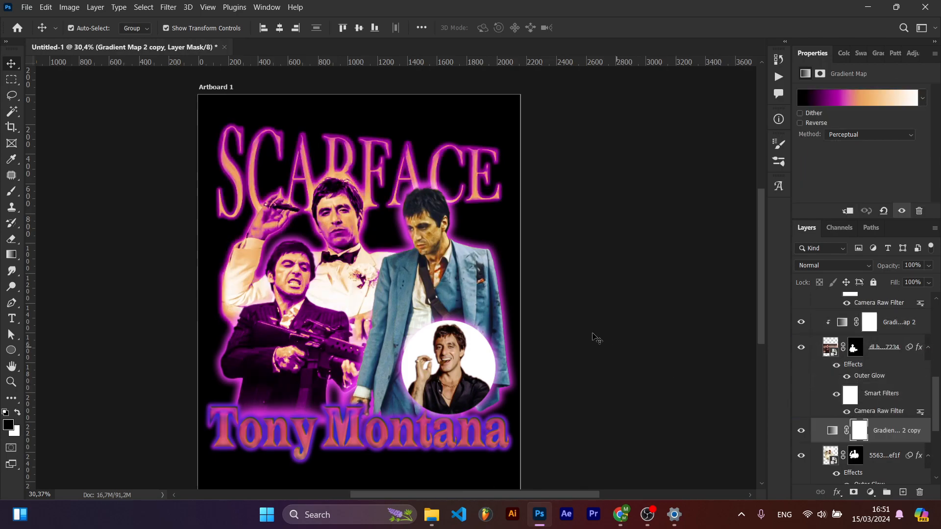
pyautogui.scroll(-1, 552, 314)
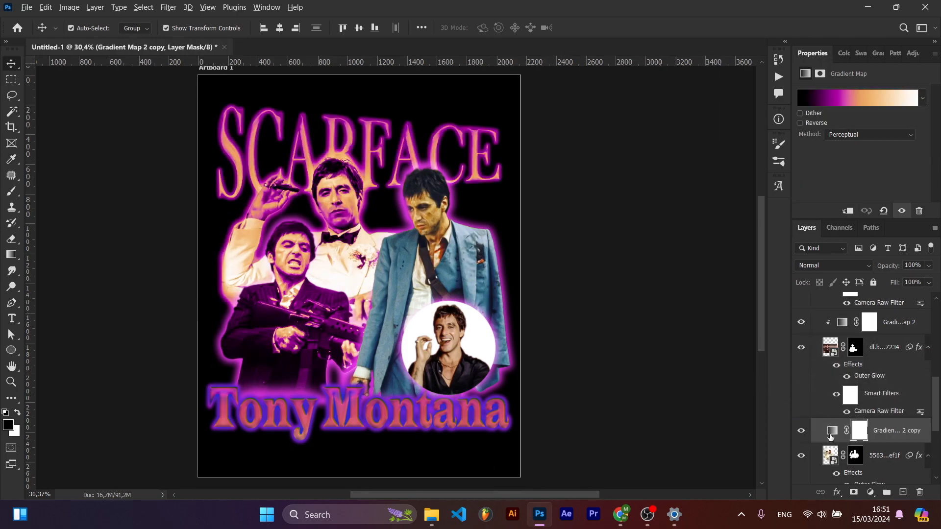
pyautogui.scroll(-1, 617, 328)
pyautogui.rightClick(893, 421)
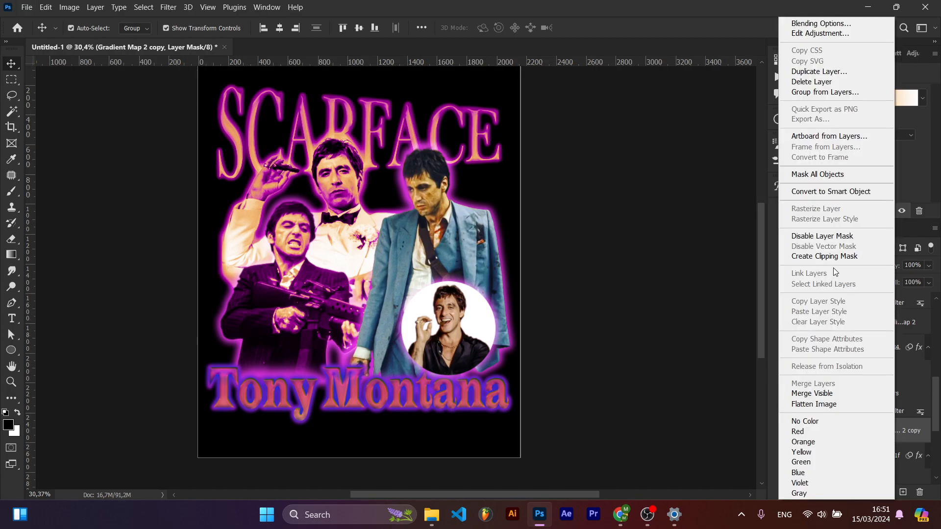
pyautogui.click(827, 257)
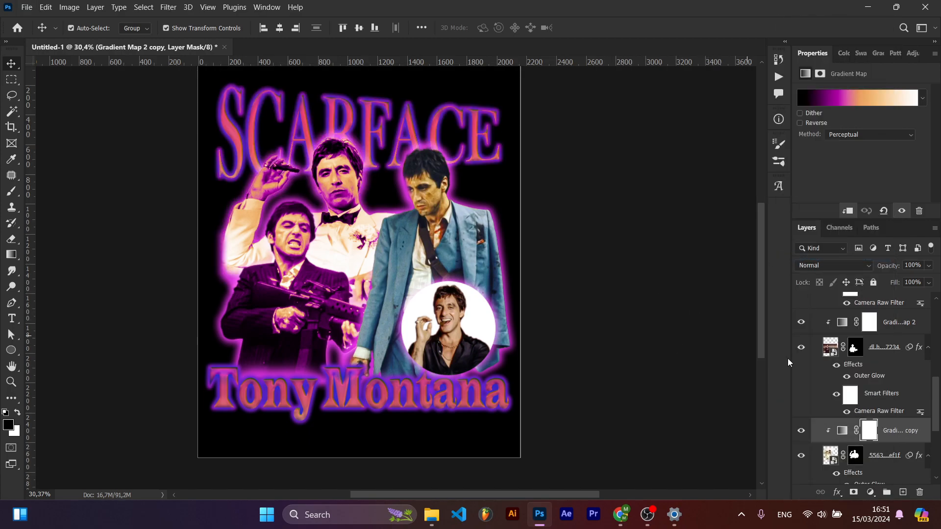
# - Duplicate the gradient map again above the blue-suited cut-out and clip it to that layer
pyautogui.hotkey('ctrl', 'j')
pyautogui.moveTo(901, 432)
pyautogui.mouseDown()
pyautogui.moveTo(910, 282)
pyautogui.moveTo(900, 439)
pyautogui.mouseUp()
pyautogui.rightClick(889, 440)
pyautogui.click(830, 254)
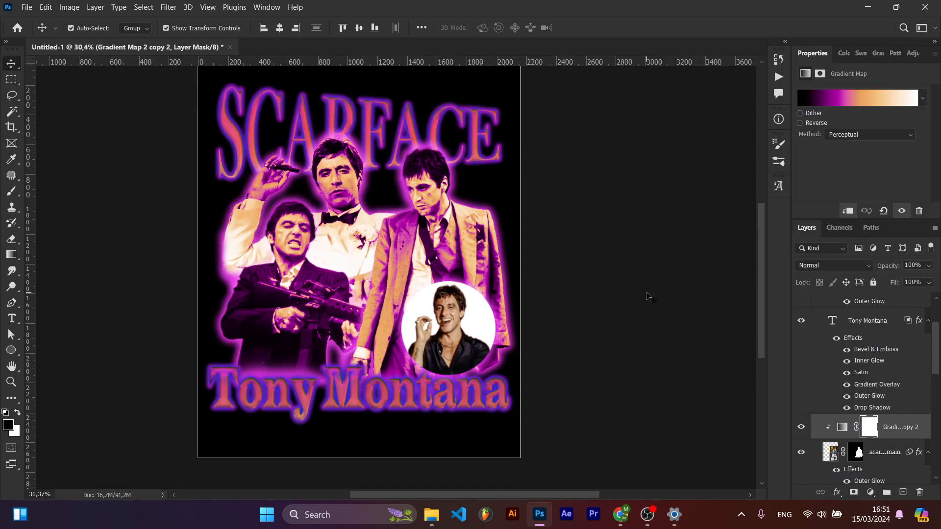
# - Place another gradient map copy above the circular portrait's photo layer and clip it to the circle
pyautogui.scroll(3, 862, 385)
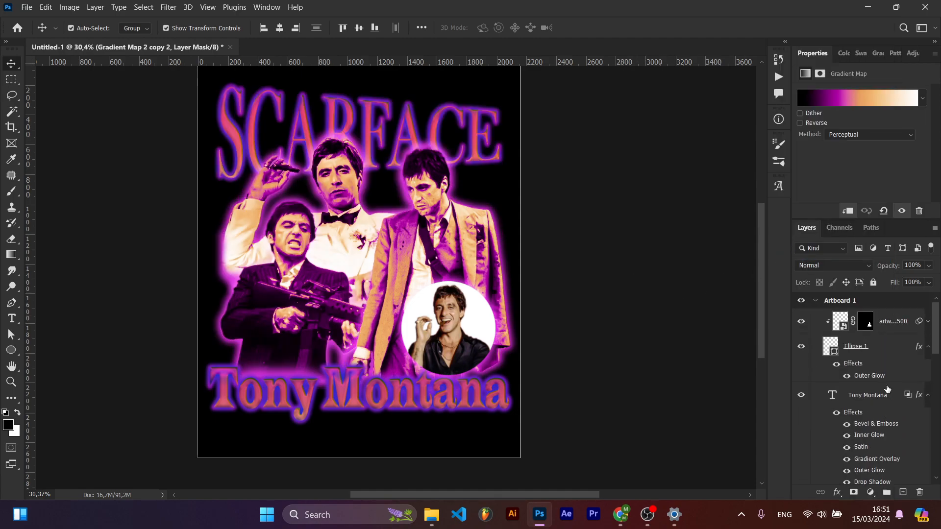
pyautogui.scroll(-3, 884, 372)
pyautogui.moveTo(888, 436); pyautogui.dragTo(871, 312)
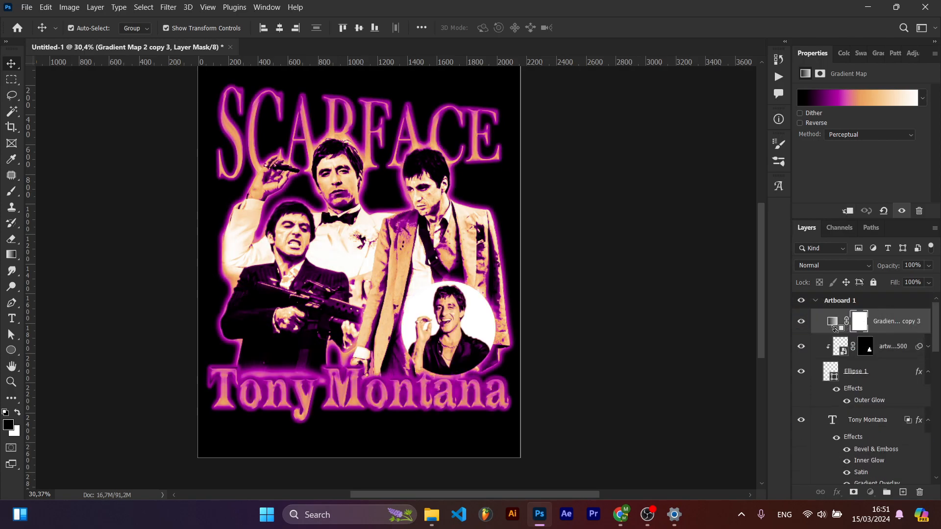
pyautogui.keyDown('alt'); pyautogui.click(834, 328); pyautogui.keyUp('alt')
pyautogui.click(554, 248)
# - Give the white portrait circle a black stroke
pyautogui.scroll(2, 442, 292)
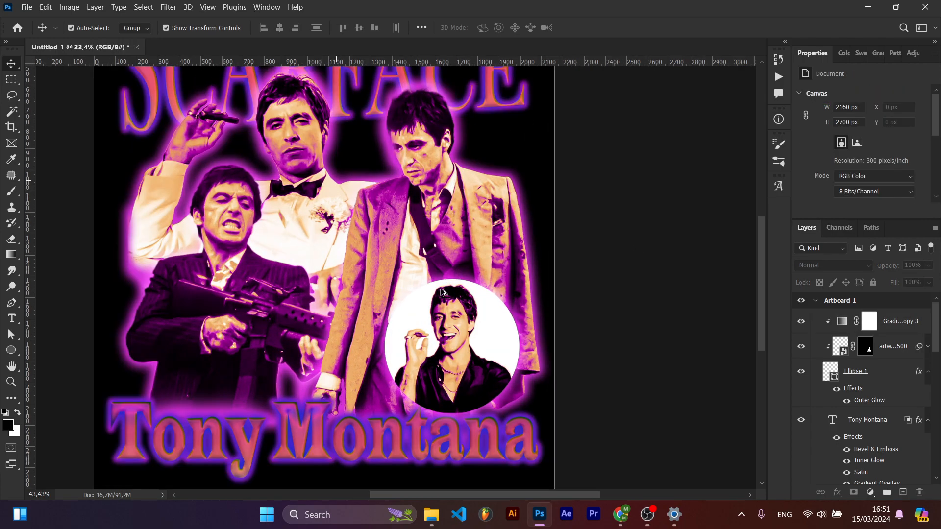
pyautogui.click(498, 334)
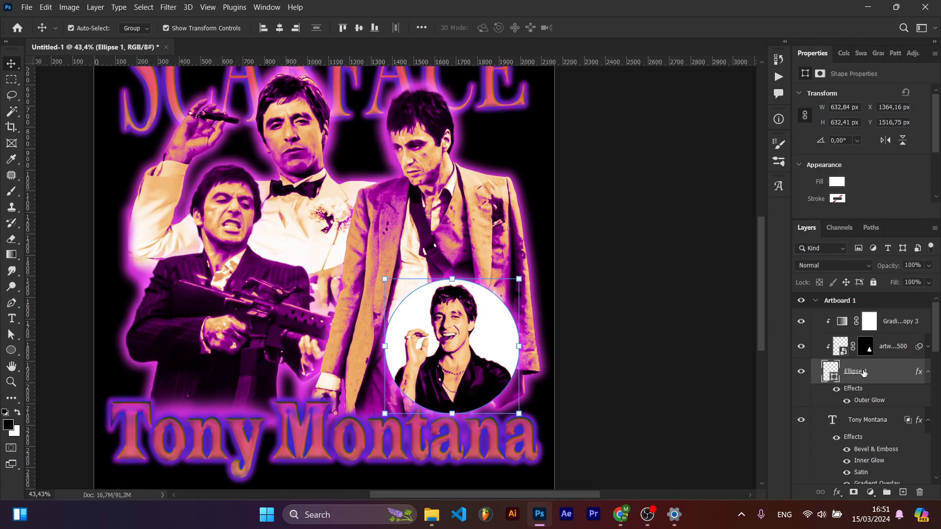
pyautogui.click(841, 199)
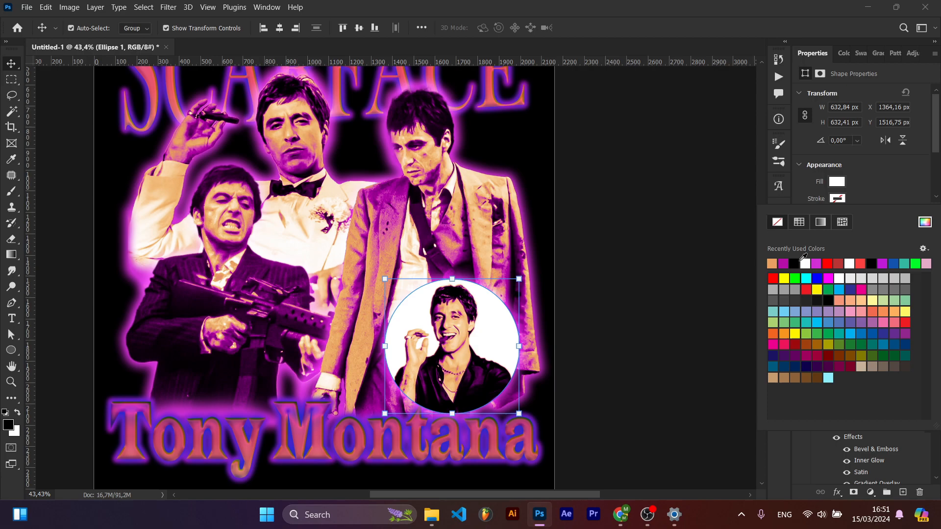
pyautogui.click(801, 262)
pyautogui.click(652, 267)
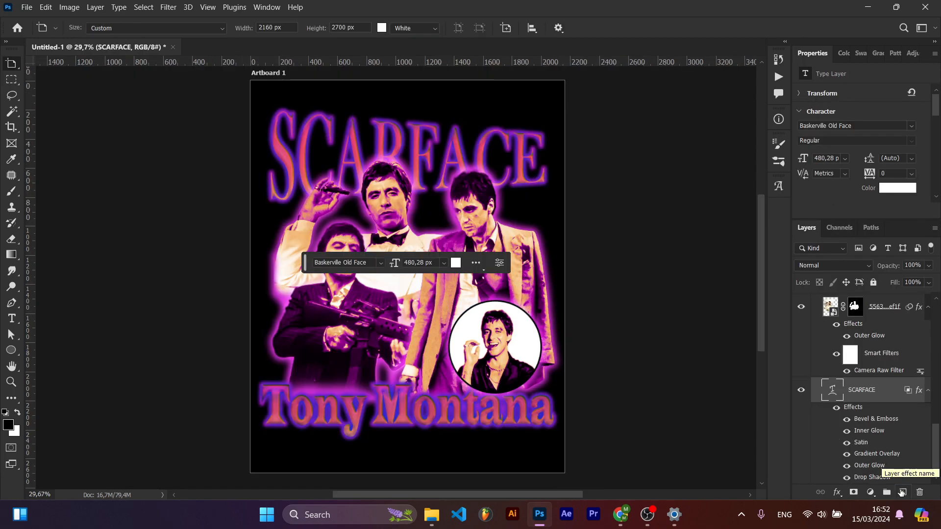
# - Add a new empty layer and place it beneath the SCARFACE title layer
pyautogui.click(901, 492)
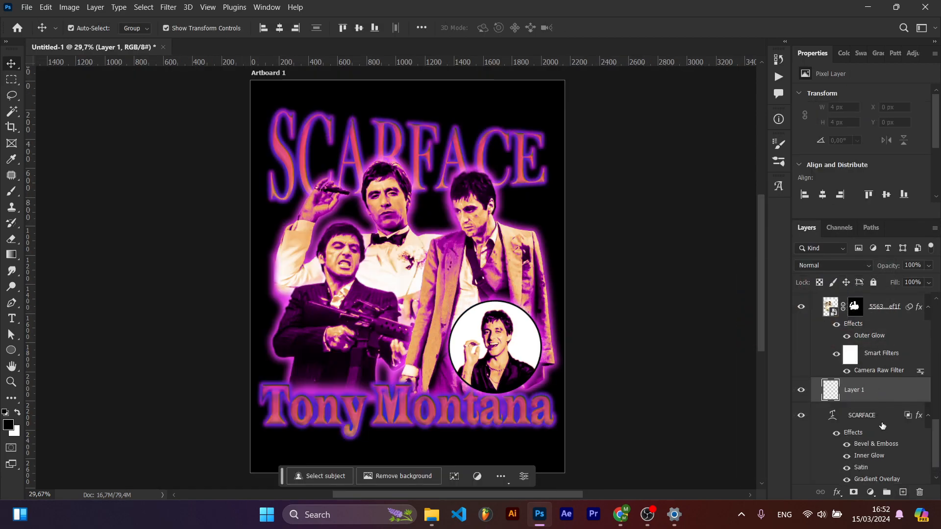
pyautogui.hotkey('ctrl', 'g')
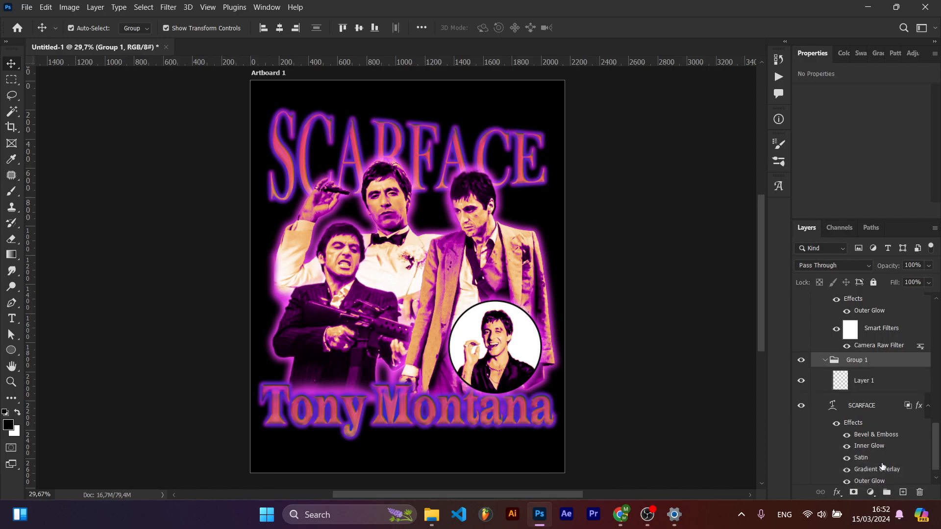
pyautogui.hotkey('ctrl', 'z')
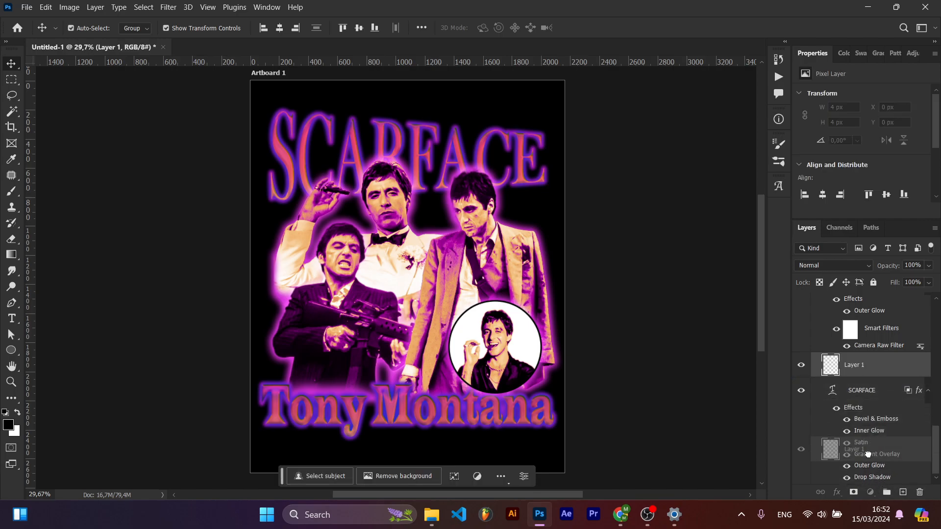
pyautogui.click(884, 395)
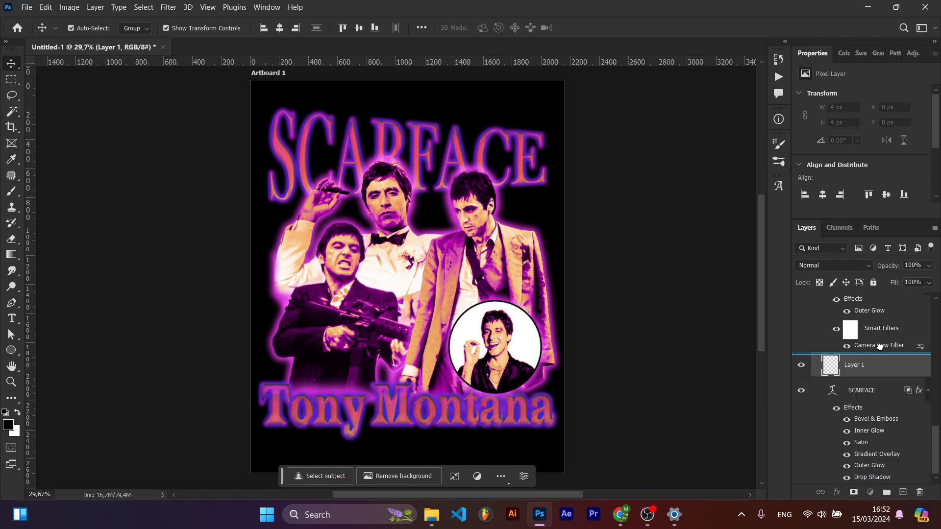
pyautogui.hotkey('ctrl', ']')
pyautogui.click(855, 470)
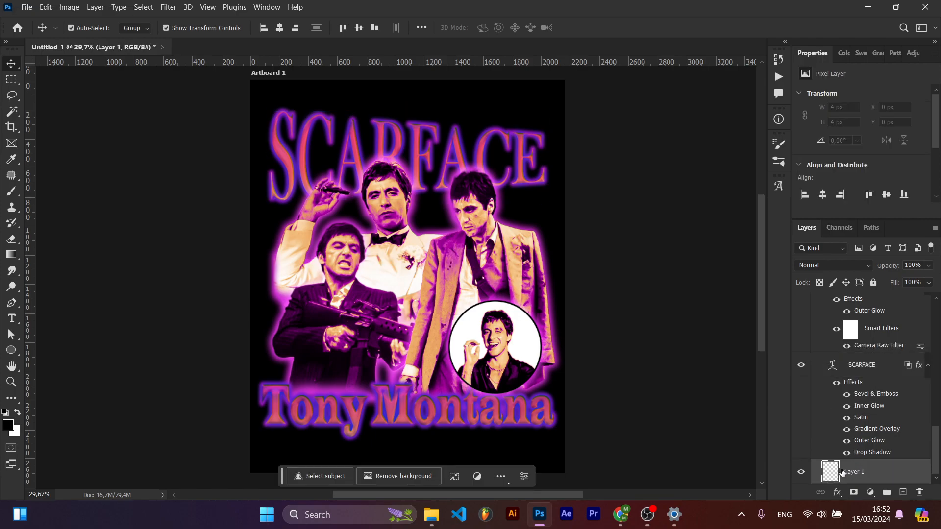
# - Choose smoke brush 7, reduce its size to 1234 px and dab it in black behind the figures on Layer 1
pyautogui.hotkey('ctrl', '-')
pyautogui.press('b')
pyautogui.keyDown('alt'); pyautogui.rightClick(403, 276); pyautogui.keyUp('alt')
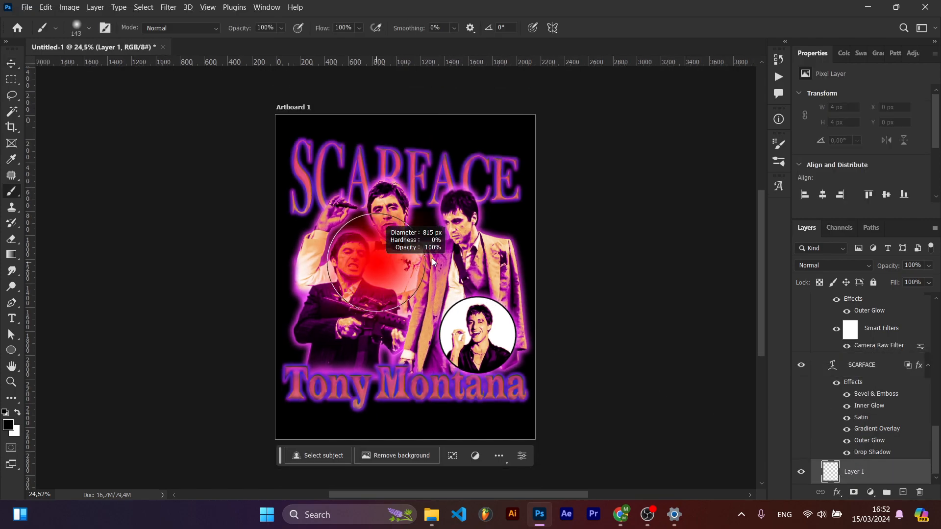
pyautogui.rightClick(403, 276)
pyautogui.click(463, 420)
pyautogui.scroll(-3, 377, 319)
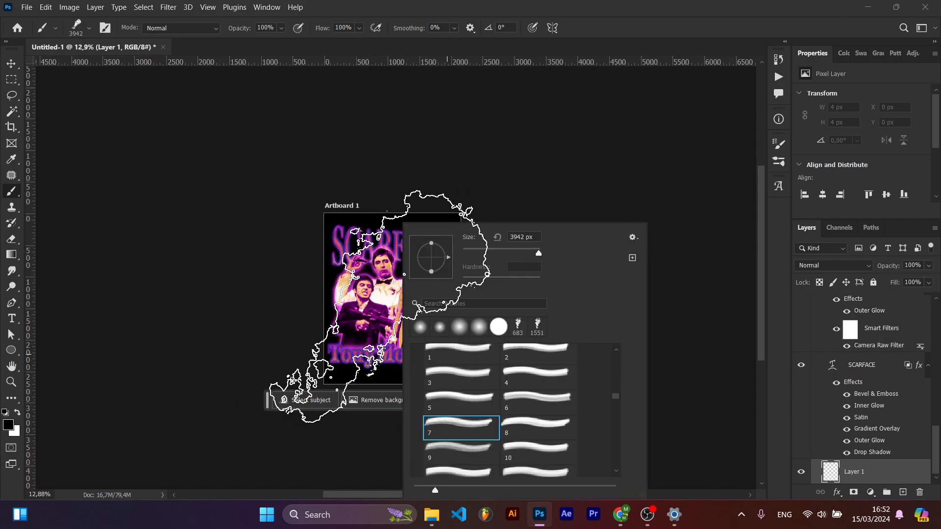
pyautogui.press('Escape')
pyautogui.keyDown('alt'); pyautogui.rightClick(359, 302); pyautogui.keyUp('alt')
pyautogui.moveTo(410, 296); pyautogui.dragTo(393, 296)
pyautogui.click(393, 296)
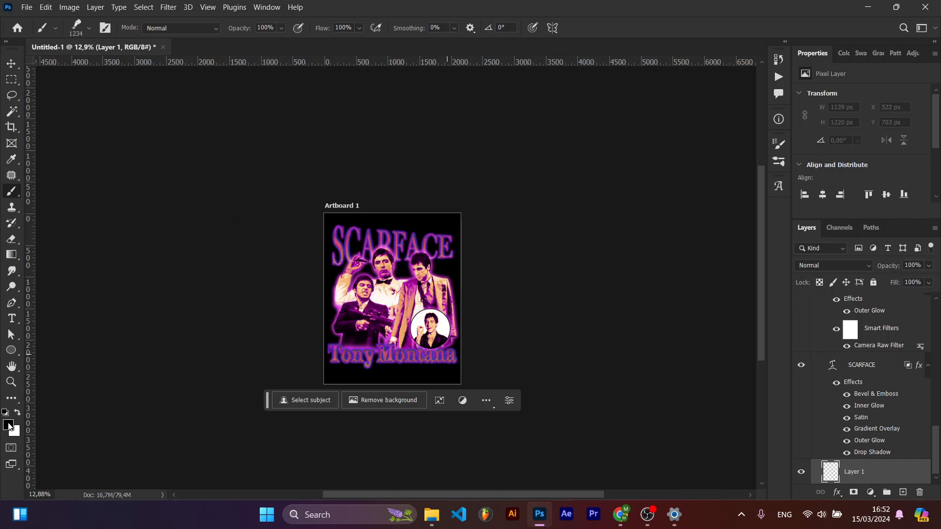
# - Set the foreground color to red ec3c3c
pyautogui.click(9, 426)
pyautogui.click(653, 234)
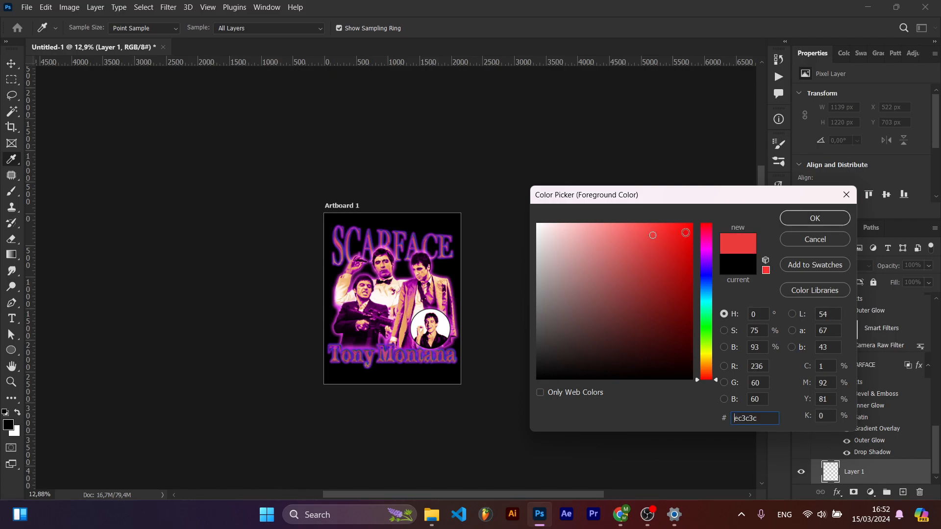
pyautogui.click(794, 220)
# - Paint red smoke on Layer 1 behind the figures and around the gunman
pyautogui.click(412, 288)
pyautogui.click(356, 300)
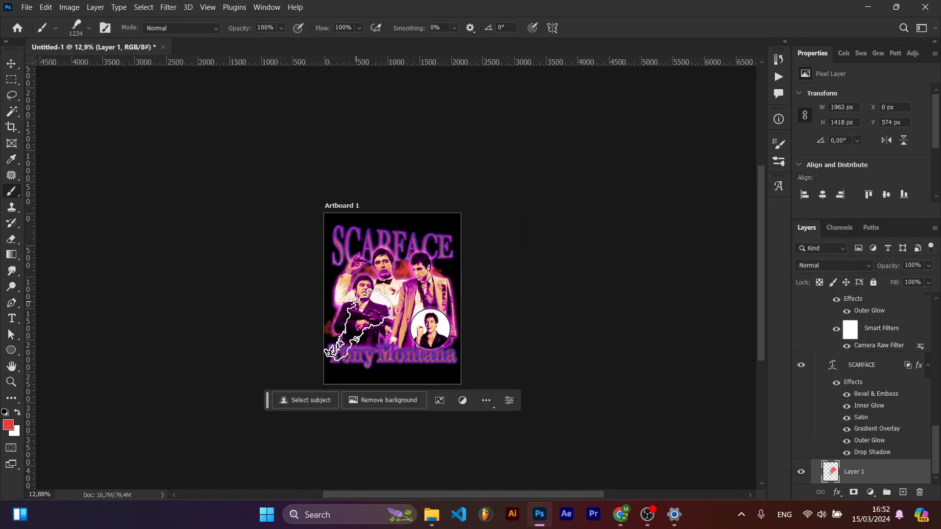
pyautogui.moveTo(373, 308)
pyautogui.mouseDown()
pyautogui.moveTo(405, 330)
pyautogui.moveTo(426, 311)
pyautogui.moveTo(428, 282)
pyautogui.moveTo(372, 340)
pyautogui.moveTo(361, 249)
pyautogui.moveTo(351, 259)
pyautogui.moveTo(395, 295)
pyautogui.mouseUp()
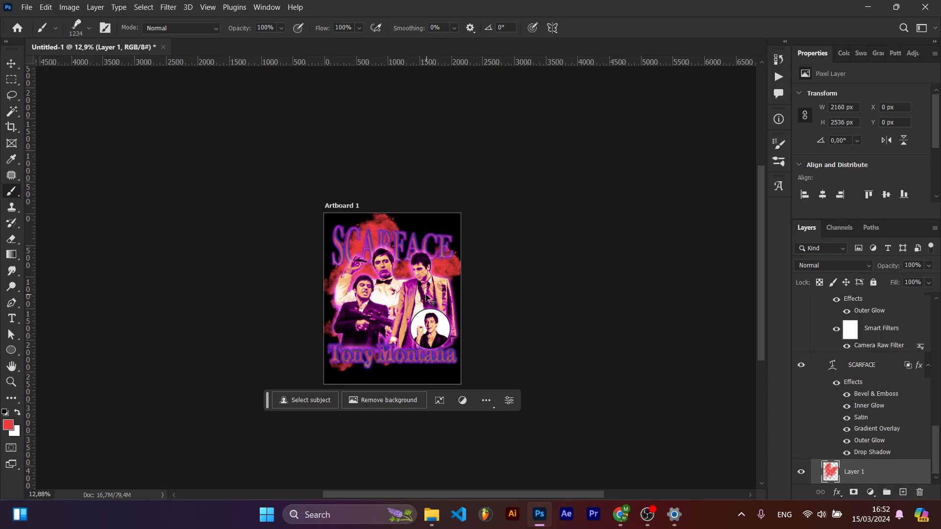
pyautogui.scroll(3, 401, 271)
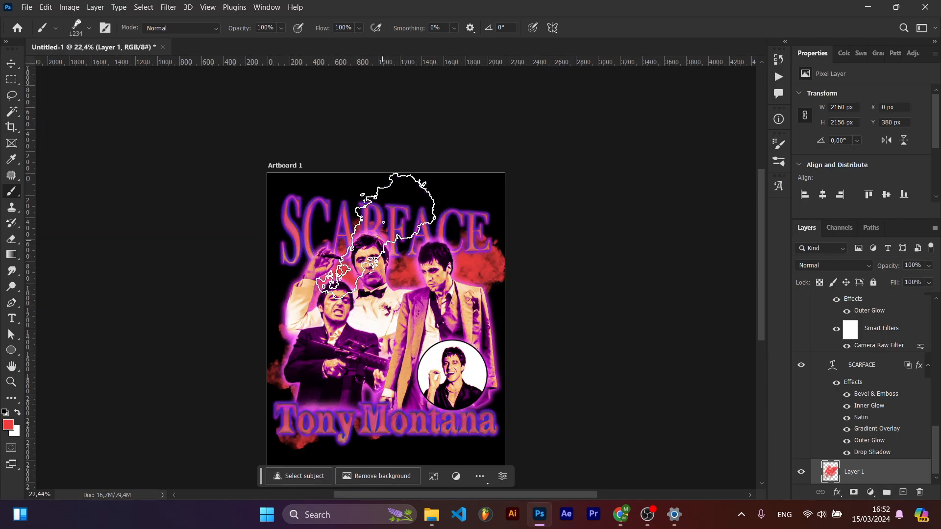
# - Trim the red smoke along the poster's outer edges with the textured Eraser
pyautogui.press('e')
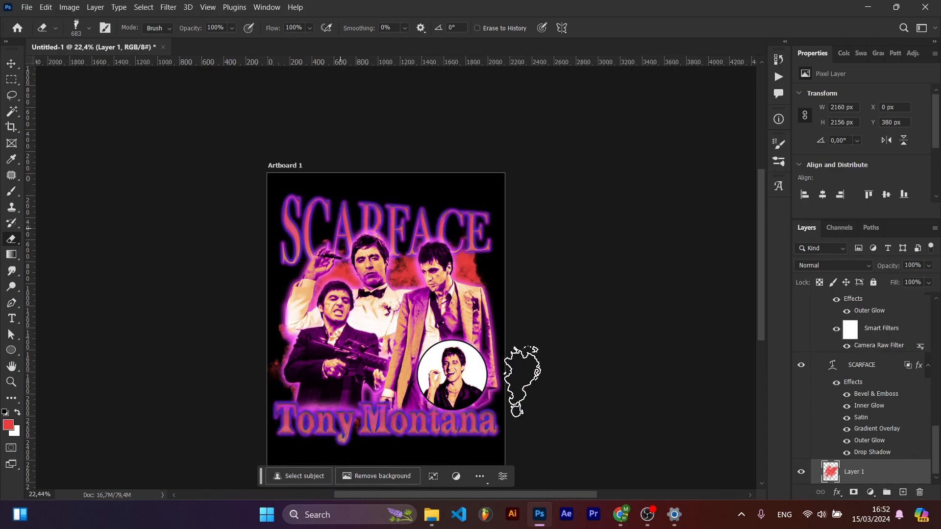
pyautogui.scroll(1, 510, 323)
pyautogui.scroll(-1, 510, 216)
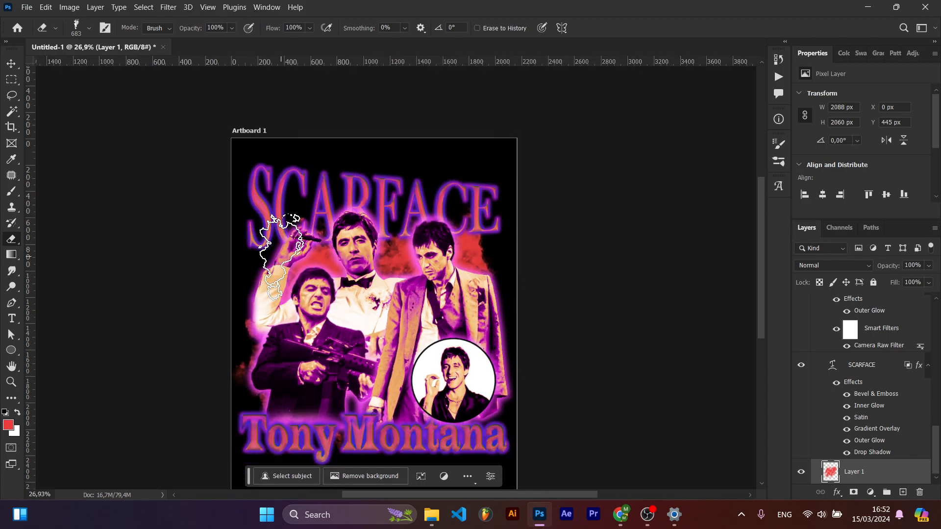
# - Add red smoke behind the cigar hand and beside the gunman, erasing the excess around the SCARFACE title
pyautogui.press('b')
pyautogui.click(269, 257)
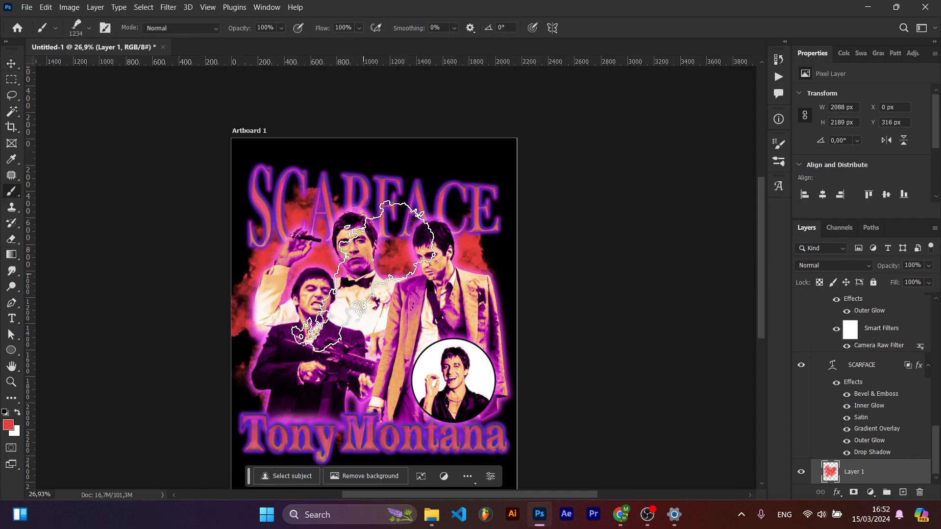
pyautogui.press('e')
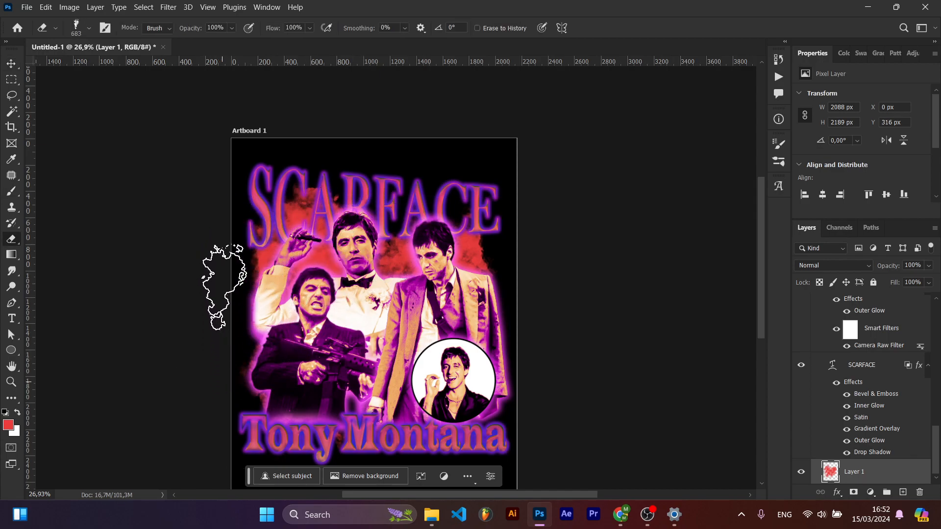
pyautogui.press('b')
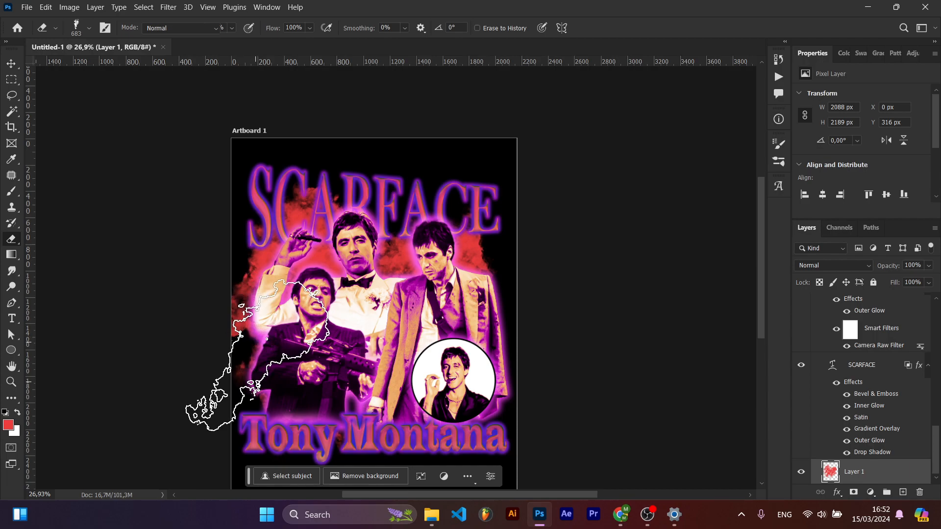
pyautogui.press('e')
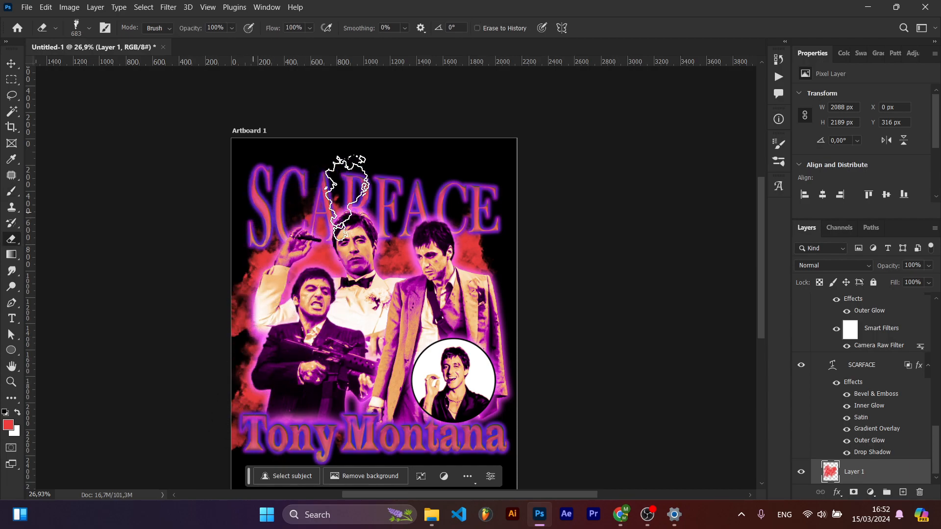
# - Extend the red smoke behind the blue-suited figure and soften its outer edge with the Eraser
pyautogui.press('b')
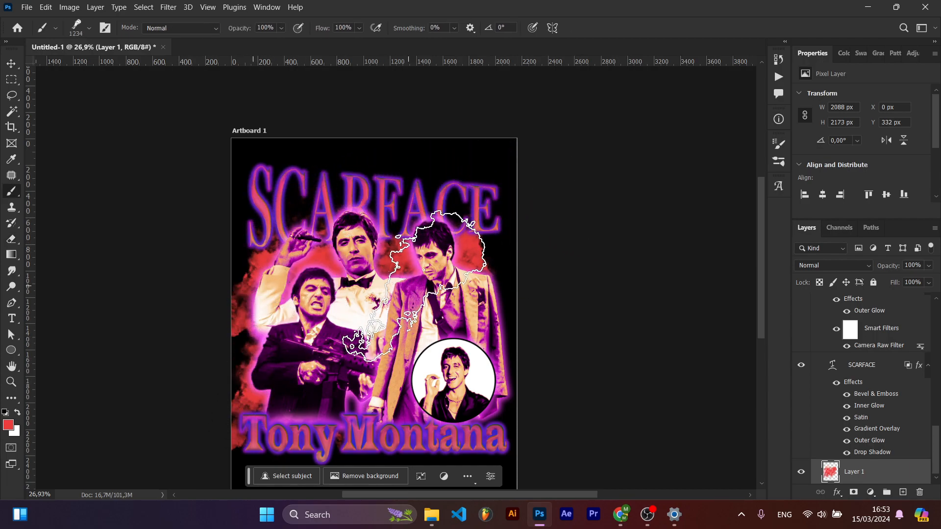
pyautogui.click(434, 305)
pyautogui.press('e')
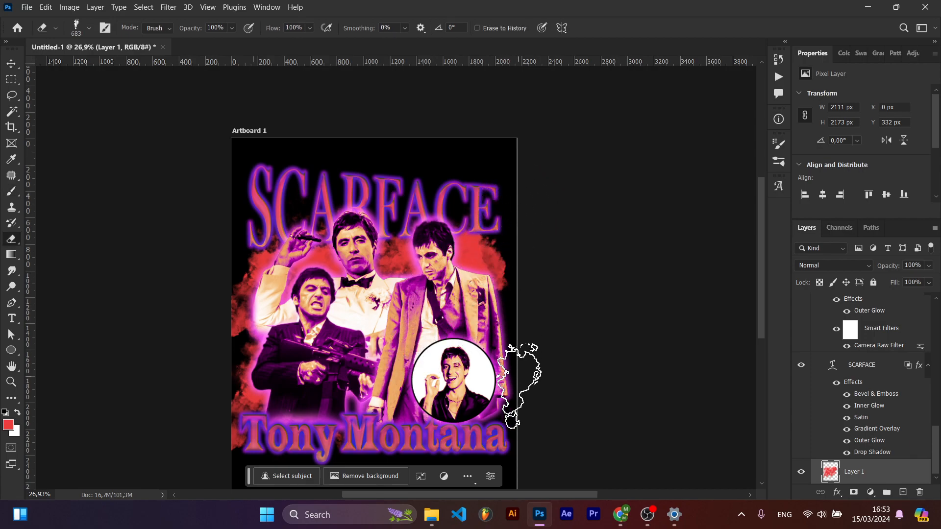
pyautogui.moveTo(447, 343); pyautogui.dragTo(447, 283)
# - Add red smoke around the Tony Montana title and erase the excess below it and around the SCARFACE title
pyautogui.press('b')
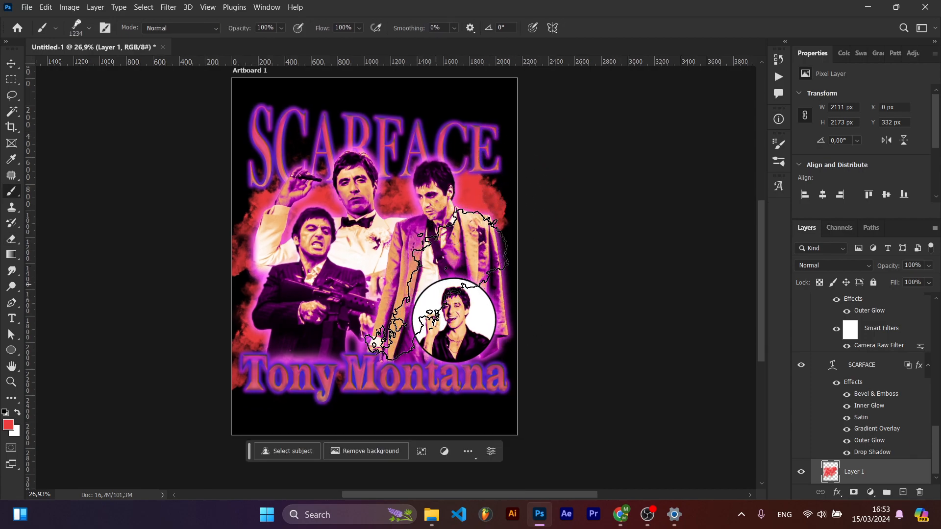
pyautogui.click(436, 358)
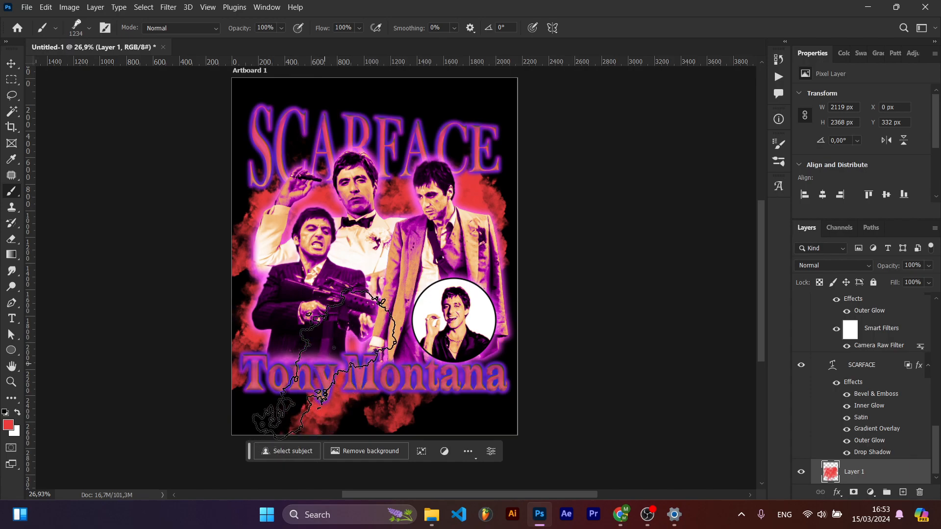
pyautogui.press('e')
pyautogui.click(401, 424)
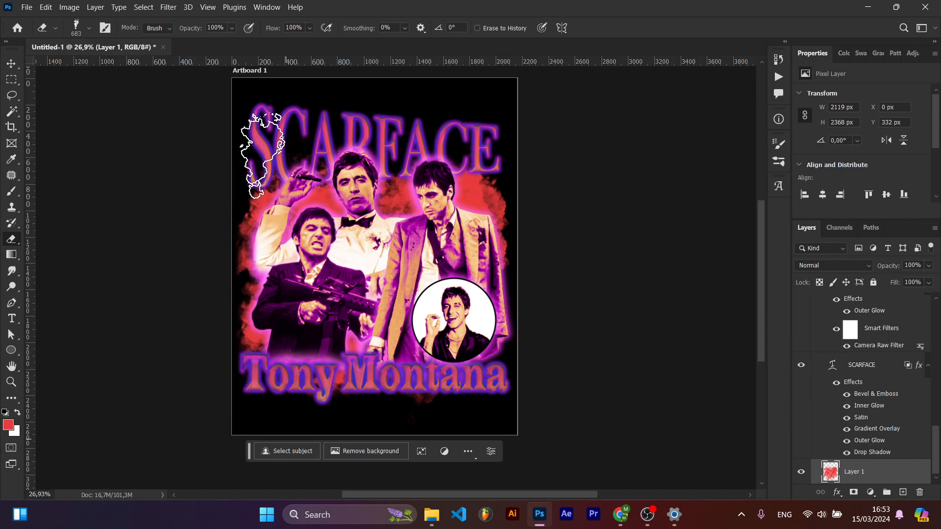
pyautogui.click(505, 115)
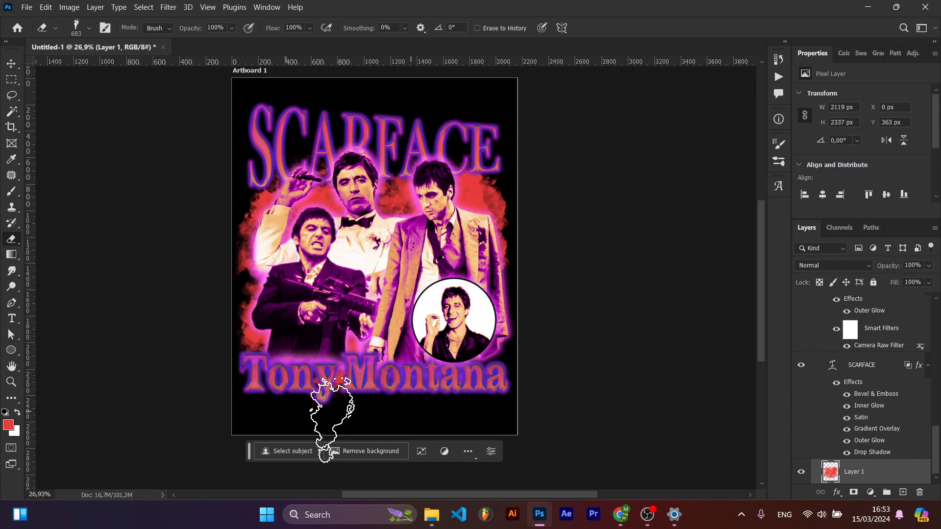
# - Open Hue/Saturation on the smoke layer and shift its hue to +44 for a yellow tone
pyautogui.rightClick(855, 476)
pyautogui.click(686, 410)
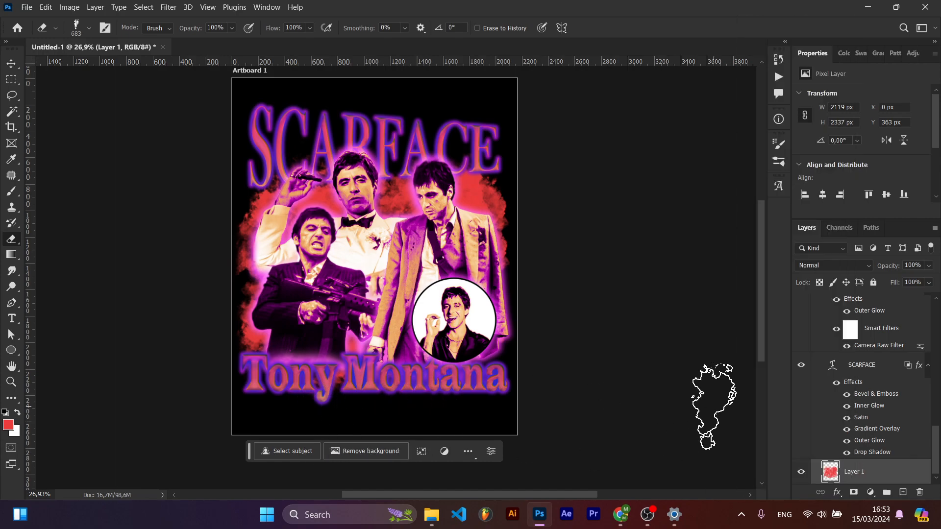
pyautogui.hotkey('ctrl', 'u')
pyautogui.moveTo(672, 232)
pyautogui.mouseDown()
pyautogui.moveTo(727, 232)
pyautogui.moveTo(671, 232)
pyautogui.mouseUp()
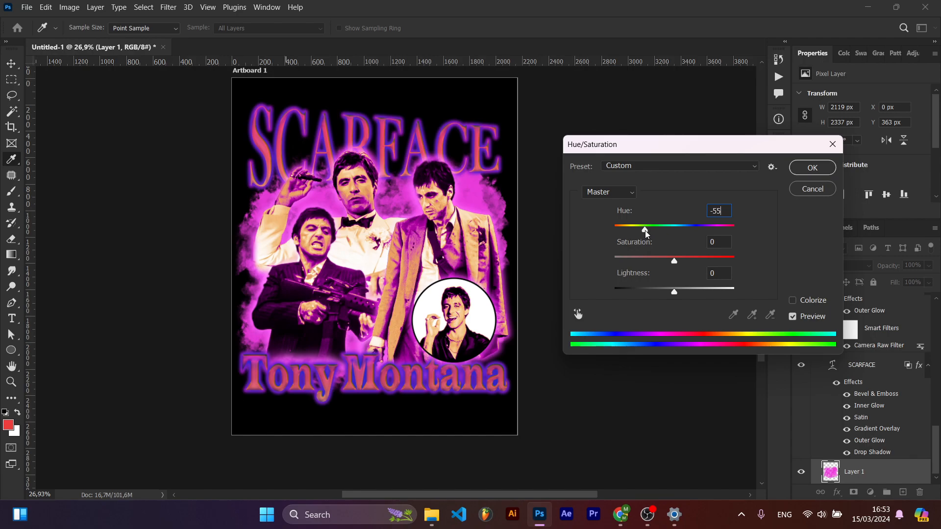
pyautogui.moveTo(648, 233); pyautogui.dragTo(633, 257)
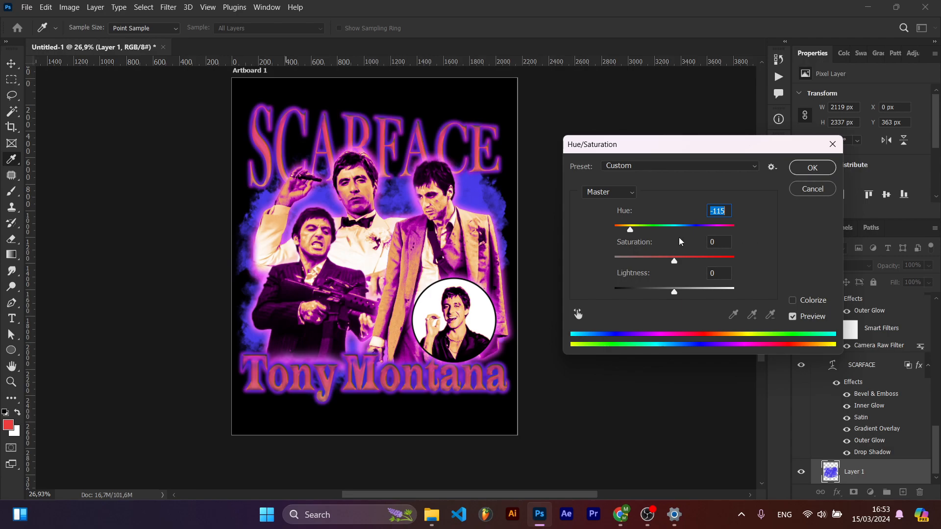
pyautogui.click(640, 226)
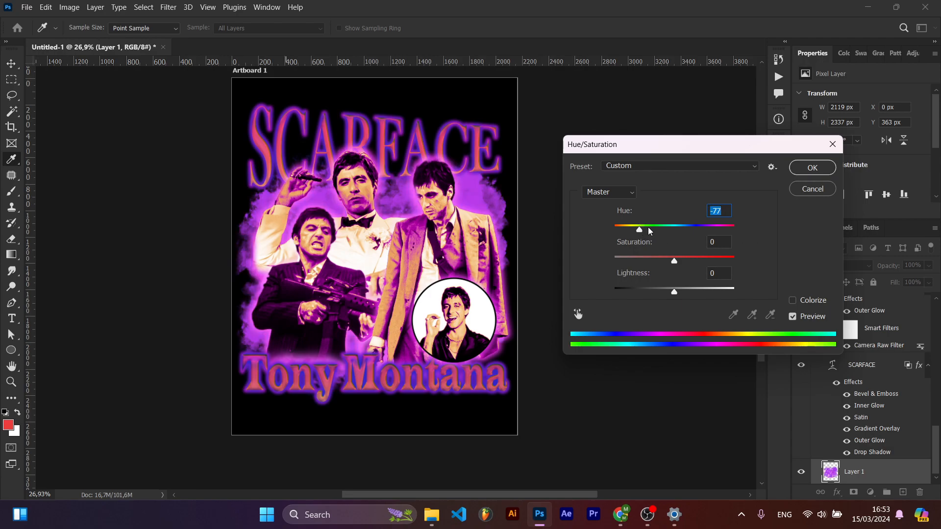
pyautogui.moveTo(664, 230); pyautogui.dragTo(701, 238)
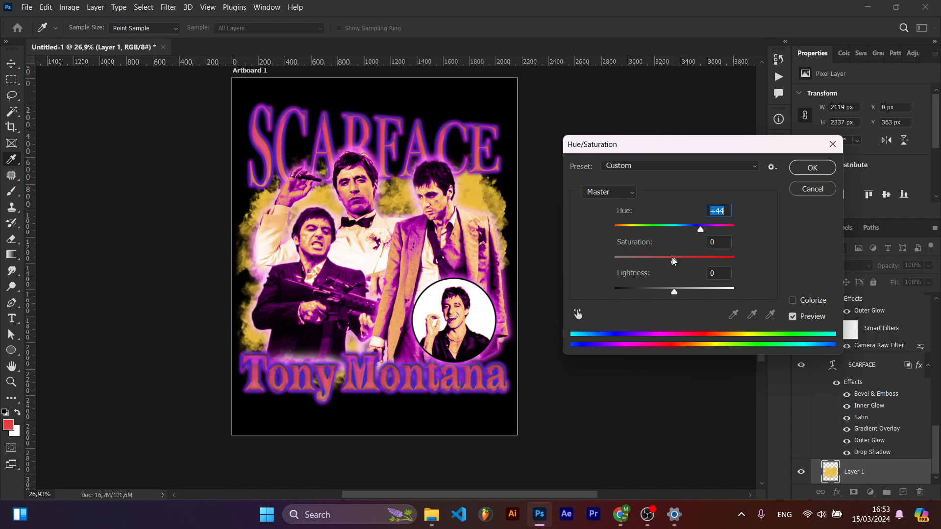
# - Lower the smoke's saturation to a muted yellow and apply the Hue/Saturation adjustment
pyautogui.moveTo(685, 262); pyautogui.dragTo(655, 263)
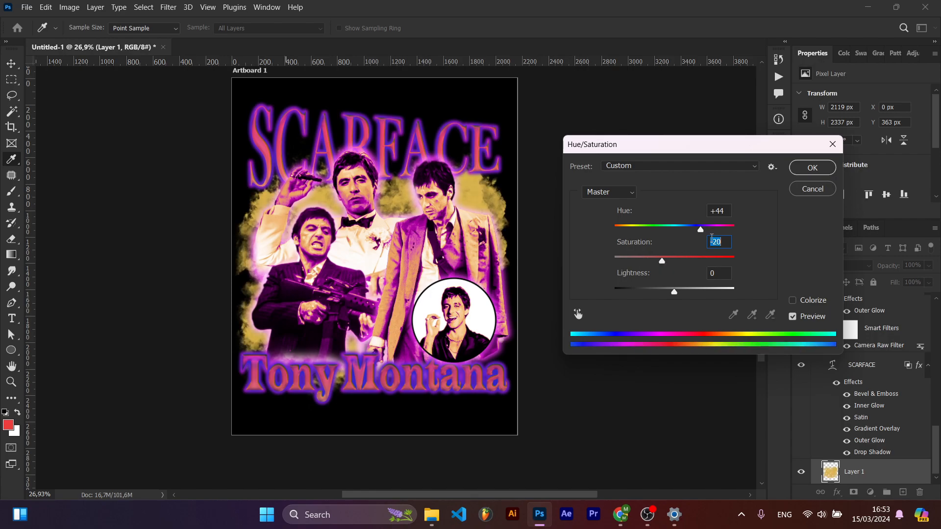
pyautogui.moveTo(701, 230)
pyautogui.mouseDown()
pyautogui.moveTo(725, 230)
pyautogui.moveTo(702, 232)
pyautogui.mouseUp()
pyautogui.moveTo(652, 262)
pyautogui.mouseDown()
pyautogui.moveTo(616, 262)
pyautogui.moveTo(654, 263)
pyautogui.mouseUp()
pyautogui.click(812, 168)
# - Erase the excess yellow smoke along both outer sides of the poster artwork with the Eraser
pyautogui.press('e')
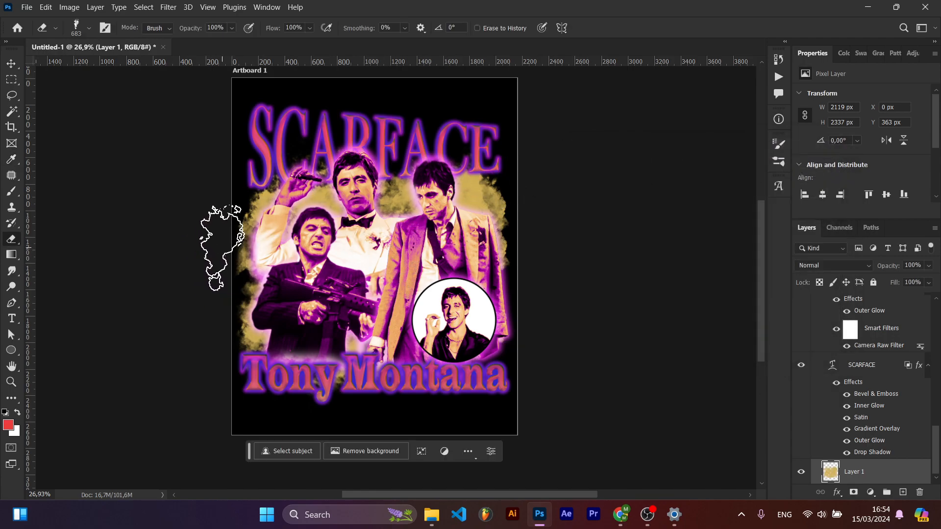
pyautogui.moveTo(226, 263)
pyautogui.mouseDown()
pyautogui.moveTo(233, 360)
pyautogui.moveTo(224, 256)
pyautogui.moveTo(240, 215)
pyautogui.moveTo(230, 267)
pyautogui.moveTo(245, 309)
pyautogui.moveTo(242, 357)
pyautogui.mouseUp()
pyautogui.moveTo(523, 351)
pyautogui.mouseDown()
pyautogui.moveTo(536, 289)
pyautogui.moveTo(527, 171)
pyautogui.mouseUp()
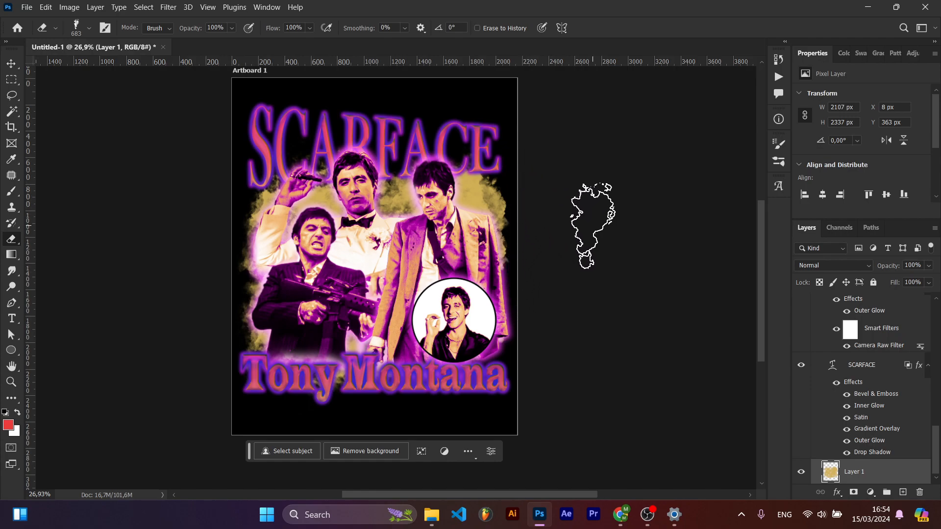
# - Try stamping extra smoke behind the suited figure below the end of the SCARFACE title, in red and in the yellow sampled from the smoke
pyautogui.press('b')
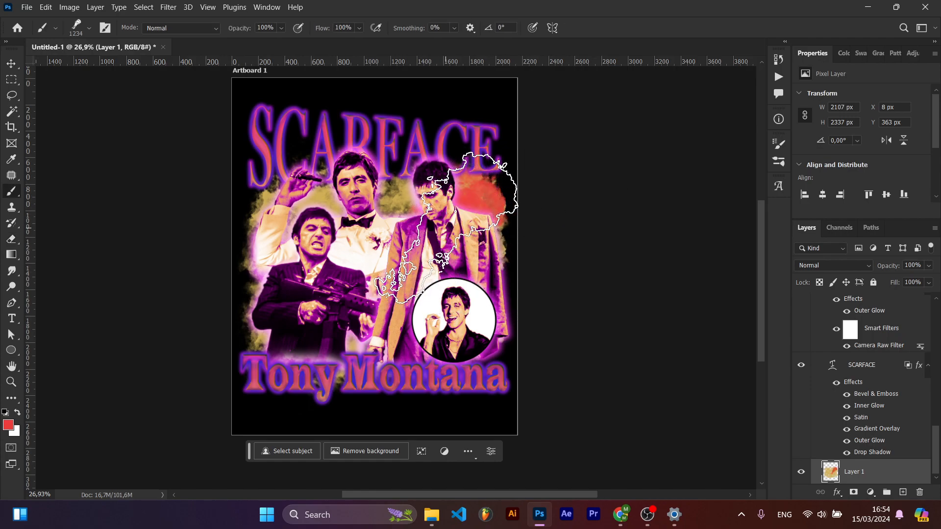
pyautogui.click(439, 233)
pyautogui.hotkey('ctrl', 'z')
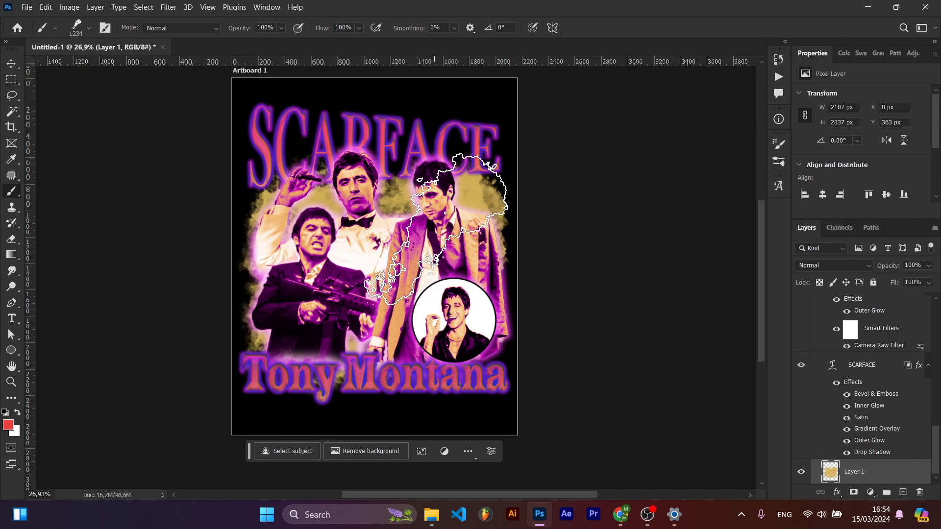
pyautogui.keyDown('alt'); pyautogui.click(453, 194); pyautogui.keyUp('alt')
pyautogui.click(451, 197)
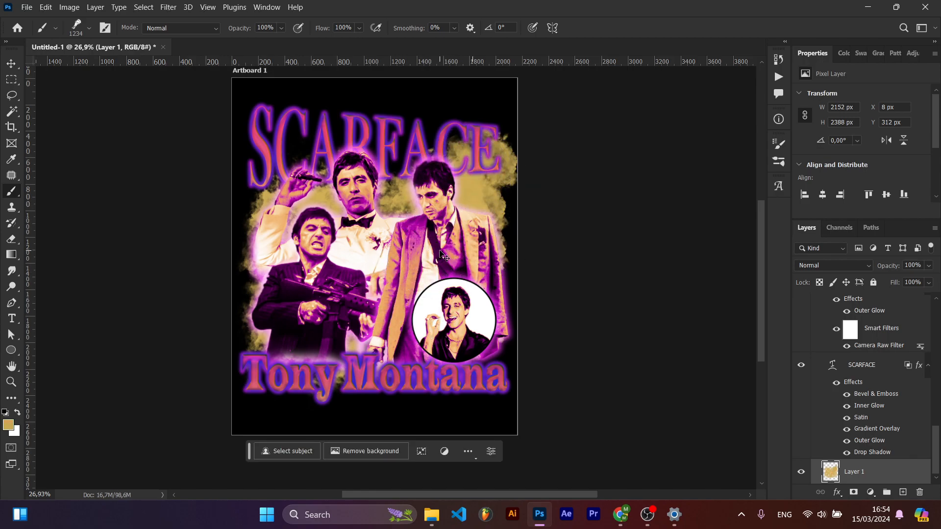
pyautogui.hotkey('ctrl', 'z')
pyautogui.click(442, 231)
pyautogui.hotkey('ctrl', 'z')
pyautogui.press('e')
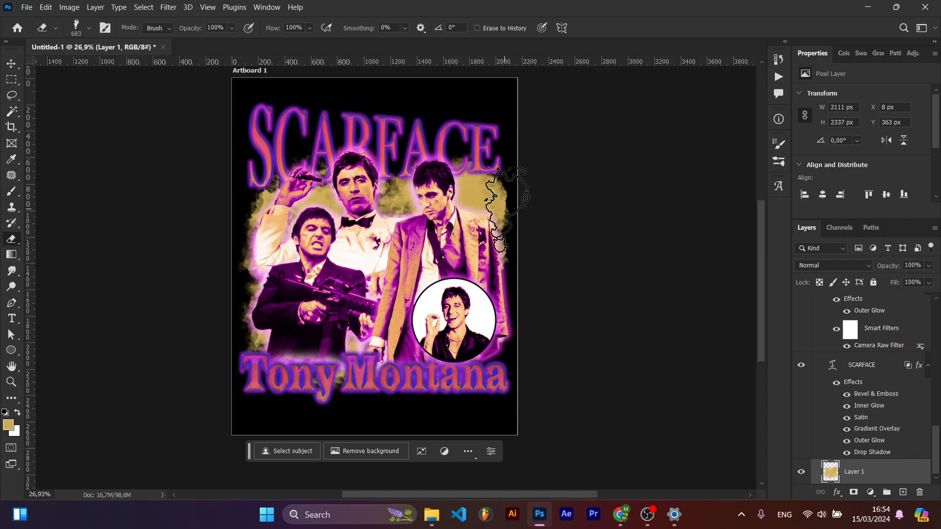
pyautogui.hotkey('ctrl', 'z')
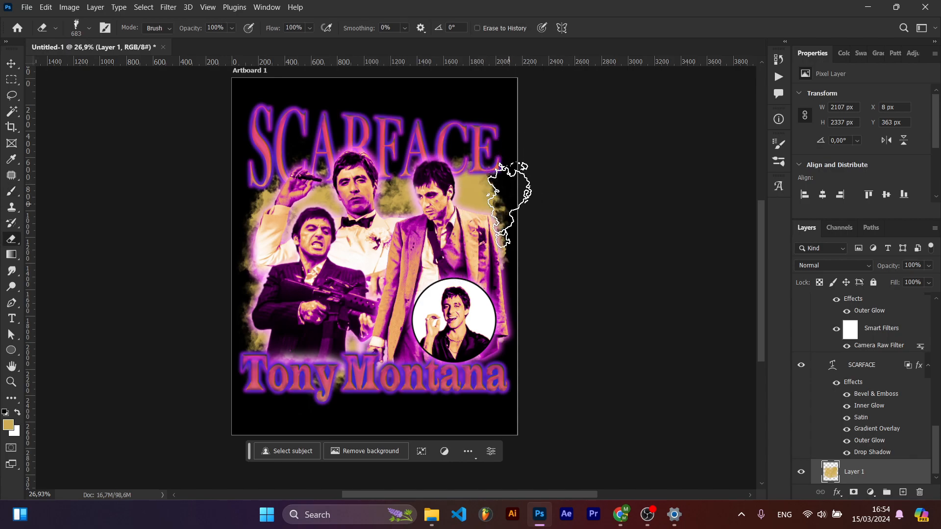
# - Group all artwork layers from the Layer 1 smoke up to the topmost gradient map and add a layer mask to the group
pyautogui.scroll(-2, 572, 228)
pyautogui.press('v')
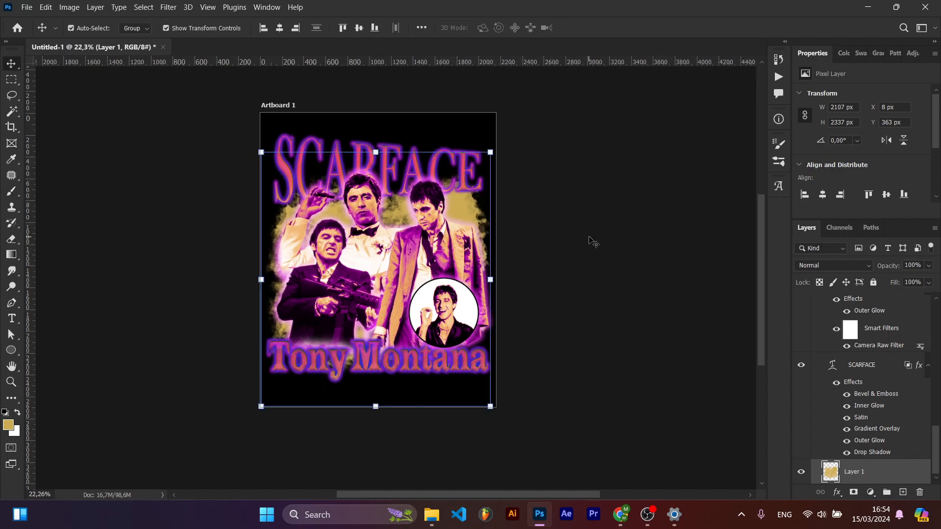
pyautogui.click(590, 238)
pyautogui.scroll(5, 387, 257)
pyautogui.scroll(-3, 392, 261)
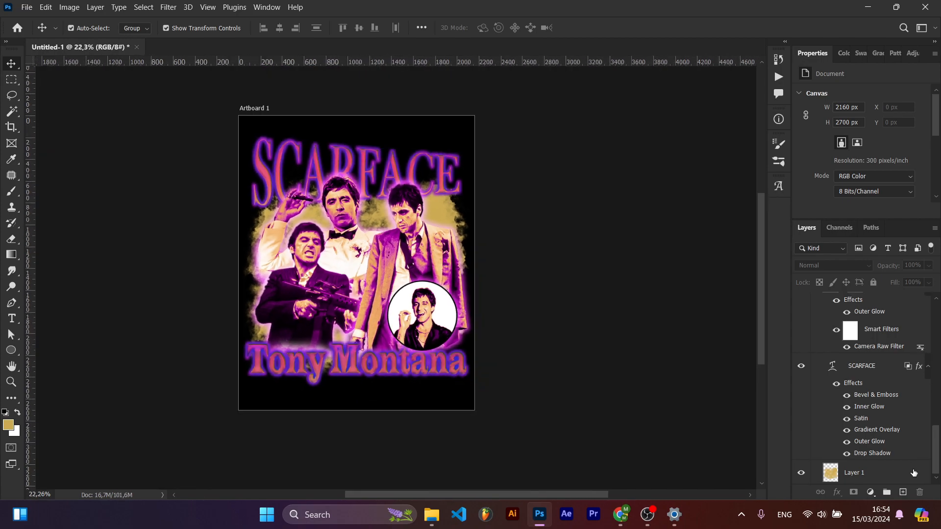
pyautogui.click(854, 471)
pyautogui.scroll(5, 882, 392)
pyautogui.keyDown('shift'); pyautogui.click(894, 321); pyautogui.keyUp('shift')
pyautogui.hotkey('ctrl', 'g')
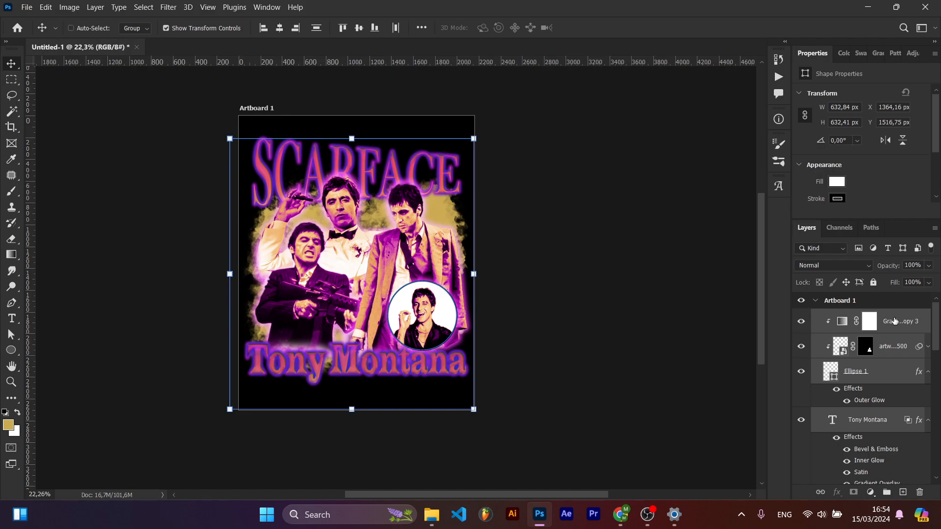
pyautogui.click(853, 491)
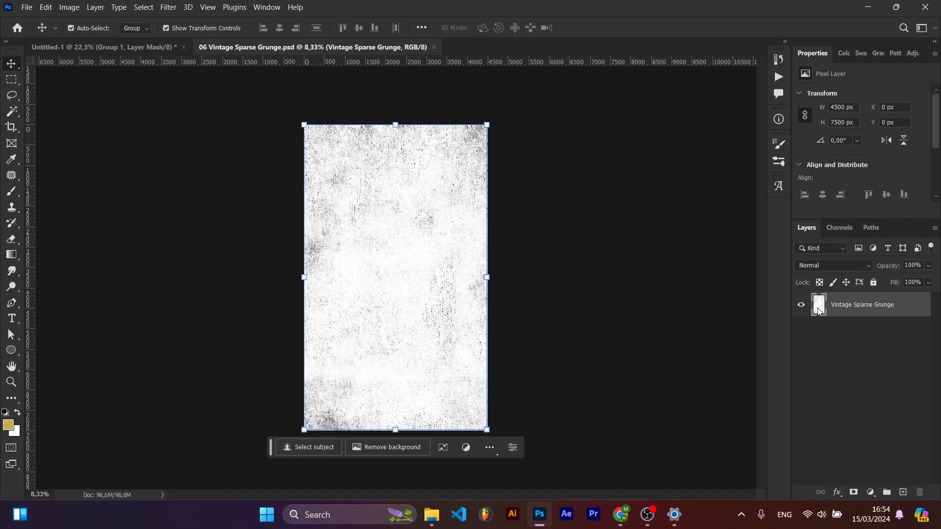
# - Copy the entire texture from 06 Vintage Sparse Grunge.psd and paste it into the layer mask of Group 1
pyautogui.keyDown('ctrl'); pyautogui.click(818, 311); pyautogui.keyUp('ctrl')
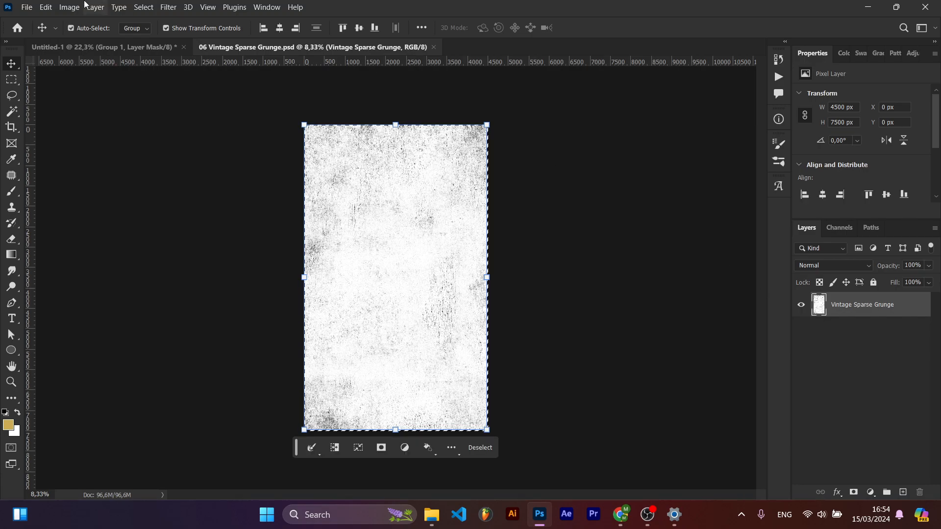
pyautogui.click(122, 46)
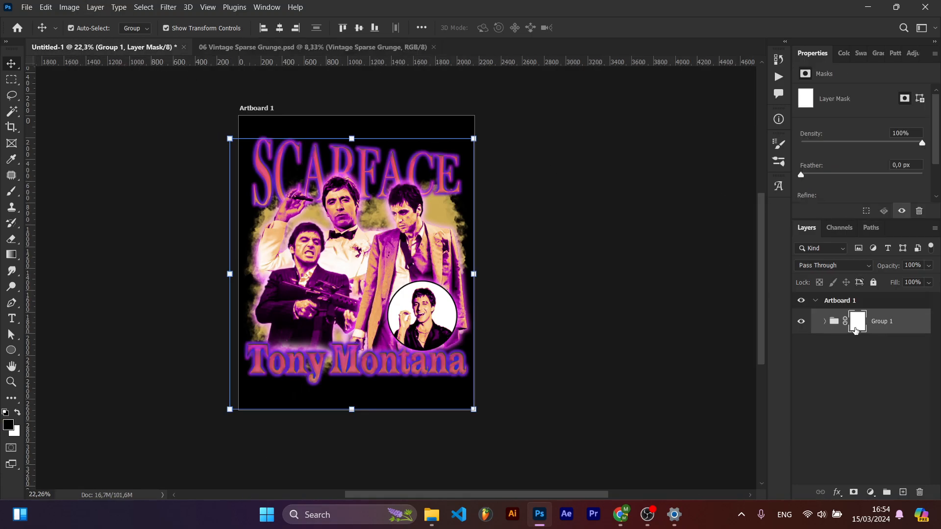
pyautogui.keyDown('alt'); pyautogui.click(855, 326); pyautogui.keyUp('alt')
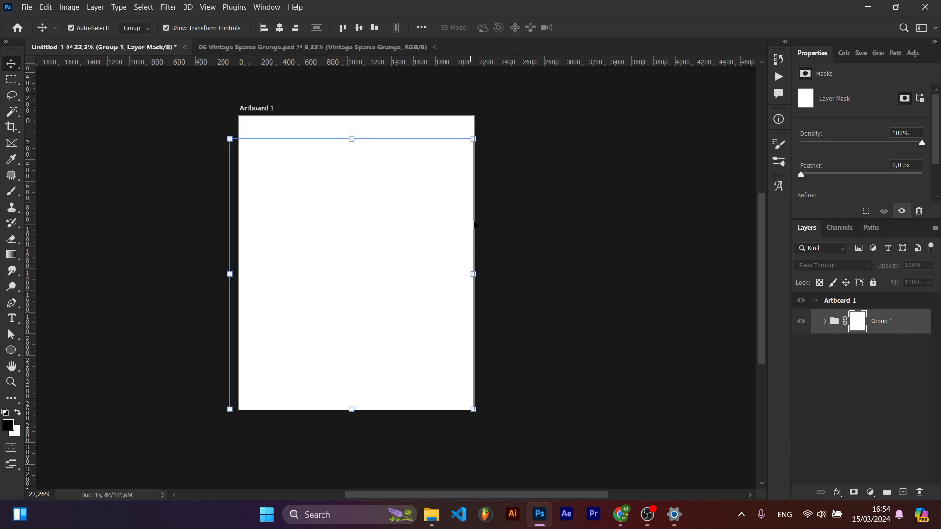
pyautogui.click(550, 214)
pyautogui.keyDown('alt'); pyautogui.click(858, 323); pyautogui.keyUp('alt')
pyautogui.hotkey('ctrl', 'v')
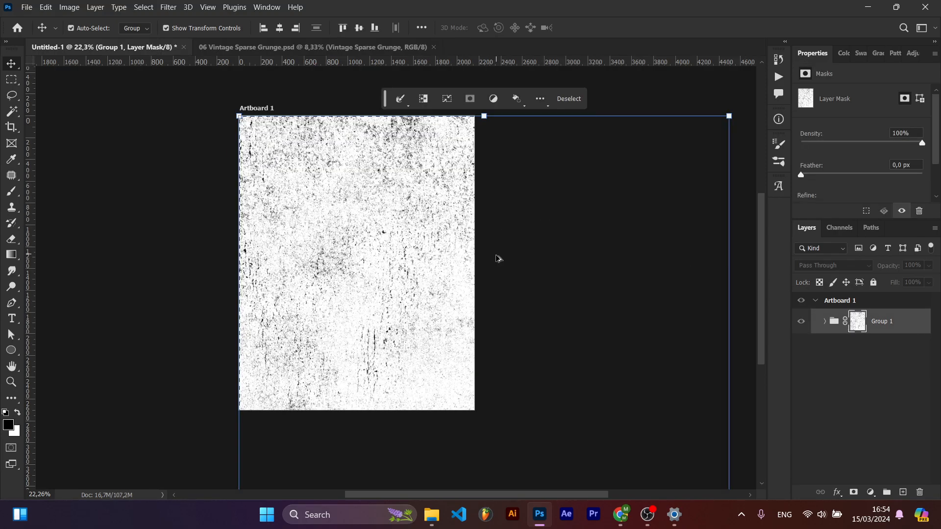
# - Scale the pasted grunge texture down inside the mask to fit the artboard and apply the transformation
pyautogui.scroll(-3, 498, 259)
pyautogui.moveTo(547, 386); pyautogui.dragTo(431, 275)
pyautogui.click(607, 29)
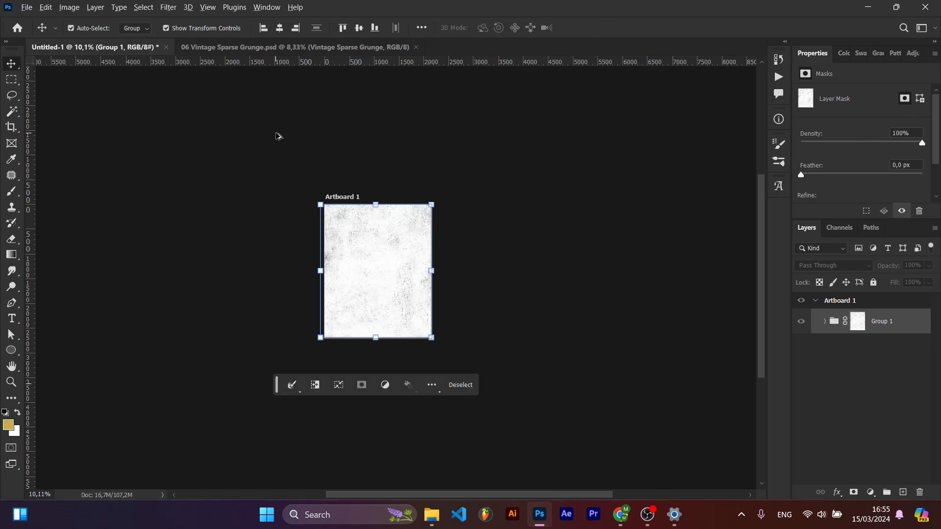
# - Leave the mask view and inspect the grunge texture across the poster's titles and photos up close
pyautogui.scroll(1, 278, 136)
pyautogui.click(258, 53)
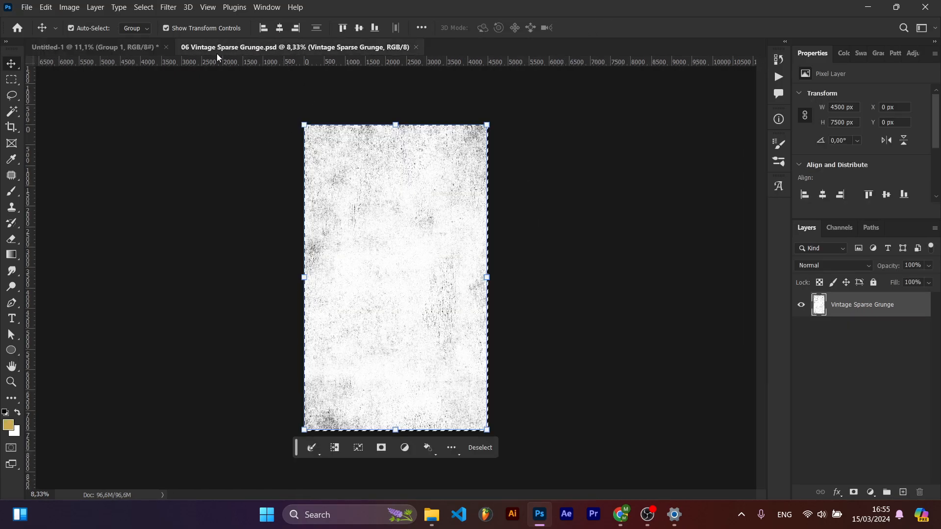
pyautogui.click(113, 52)
pyautogui.click(643, 240)
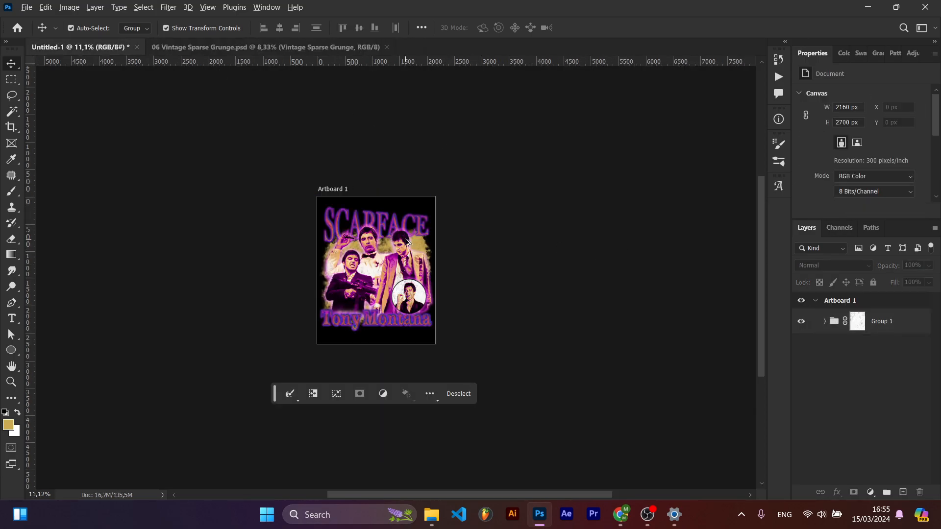
pyautogui.scroll(10, 402, 245)
pyautogui.scroll(1, 354, 261)
pyautogui.moveTo(354, 260); pyautogui.dragTo(433, 221)
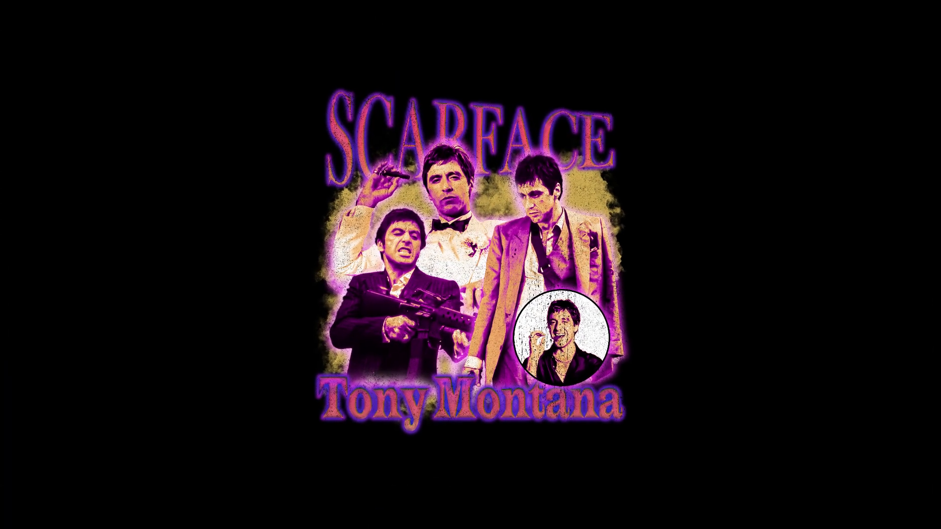